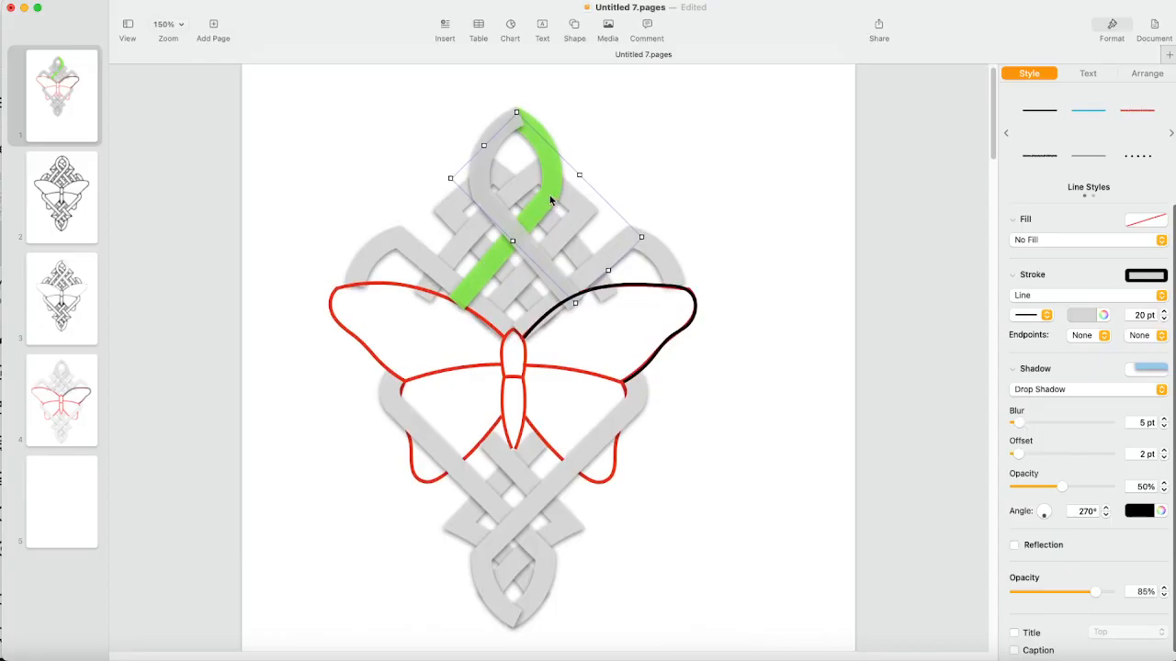
- Try a 1 pt stroke on the green strand, restoring its width to 20 pt
left_click(547, 138)
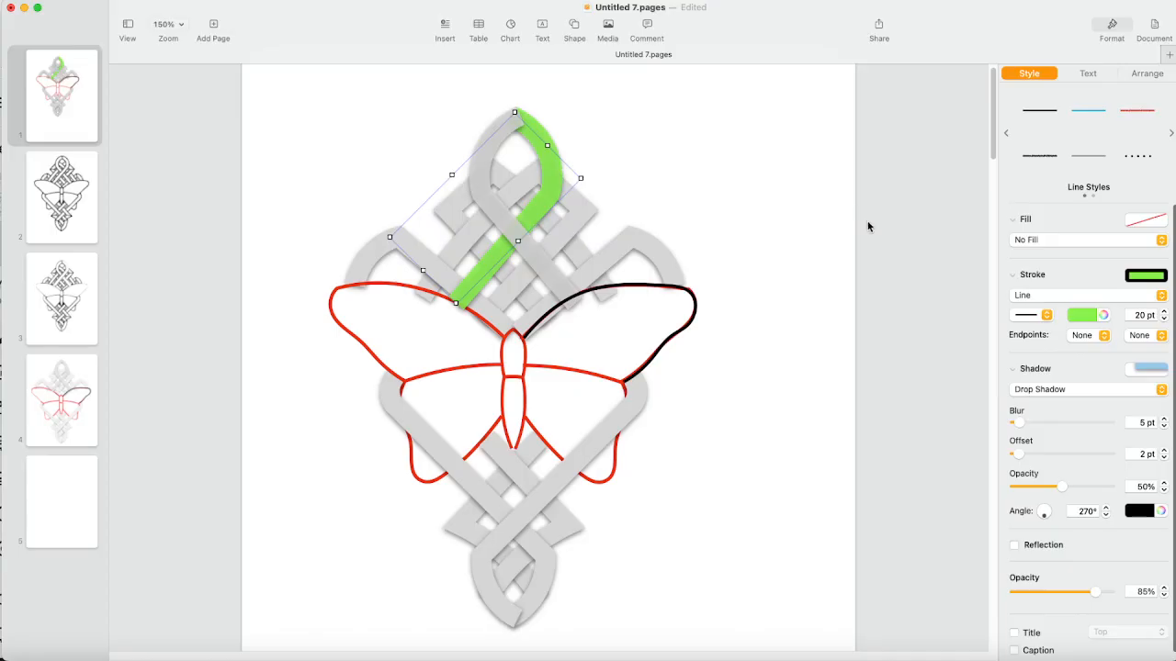
left_click(1139, 315)
key("BackSpace")
type("1")
key("Return")
type("20")
key("Return")
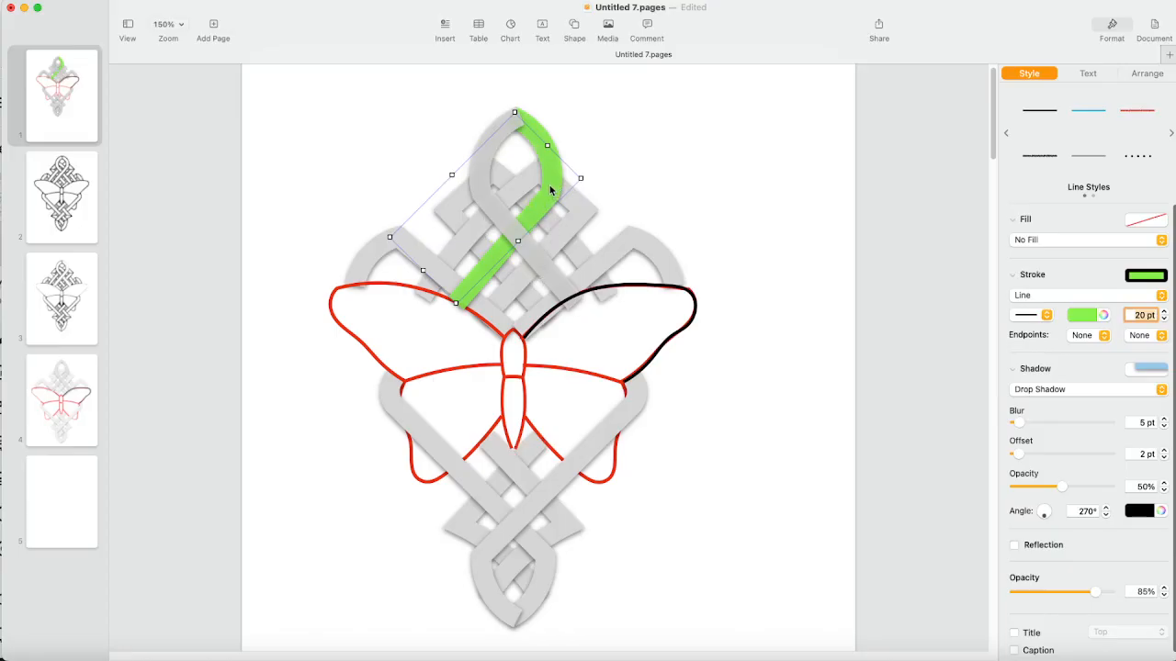
- Draw a straight line in the blank area beside the butterfly's right wing, make it editable and bend its midpoint into a curve
left_click(574, 27)
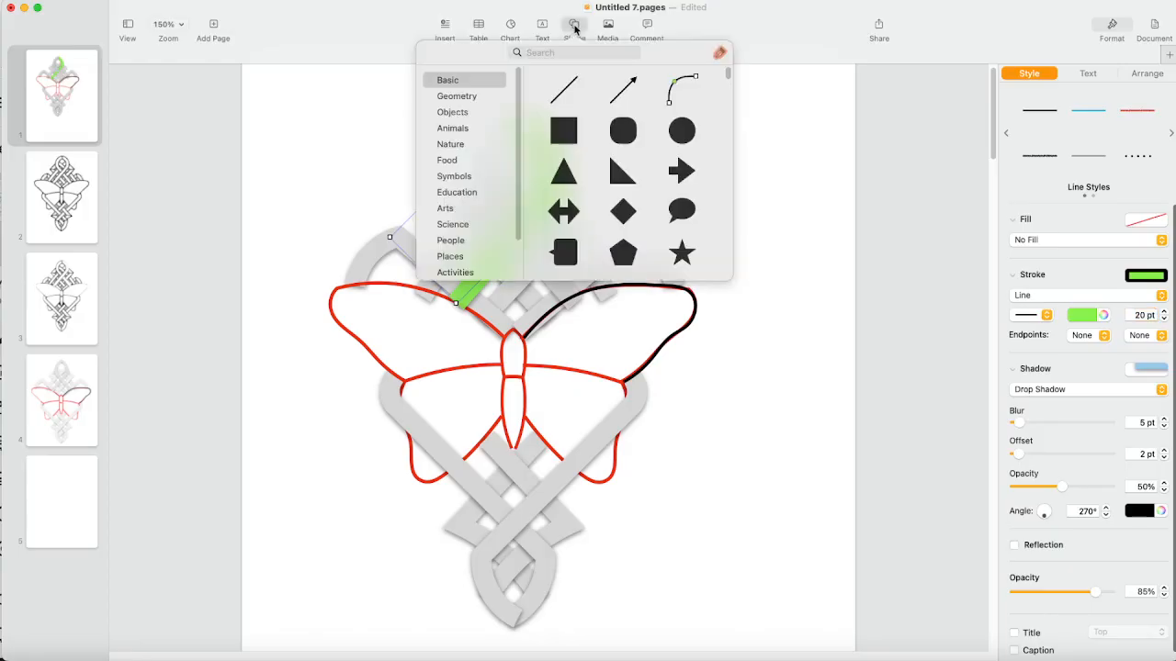
left_click(568, 85)
left_click_drag(572, 342, 765, 394)
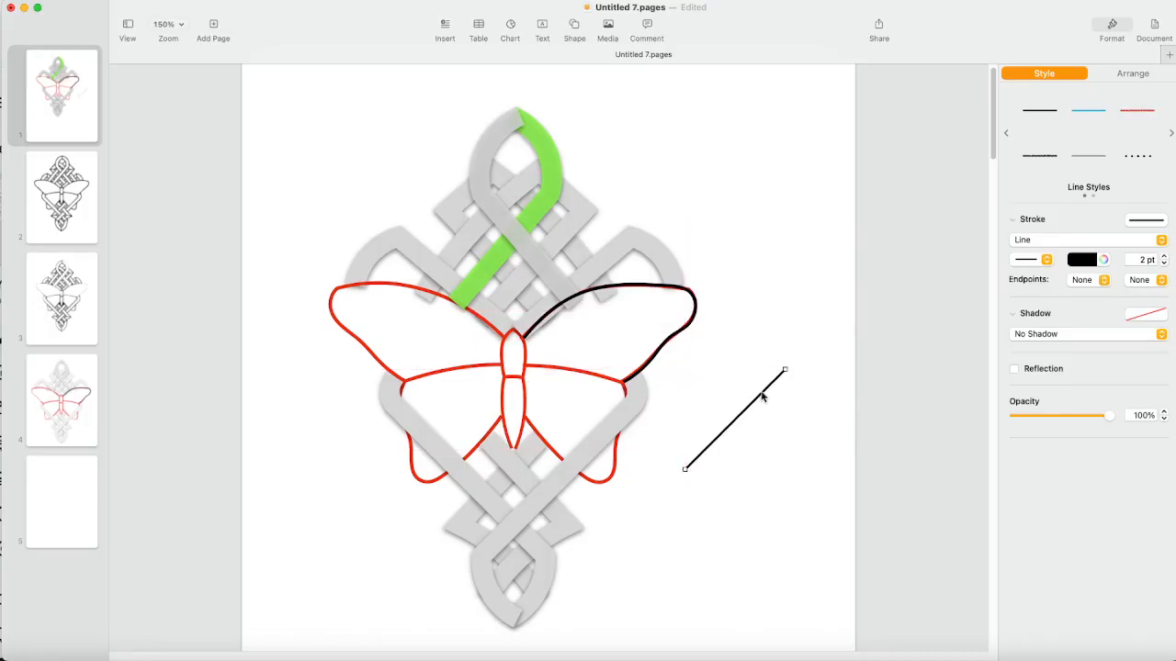
right_click(761, 396)
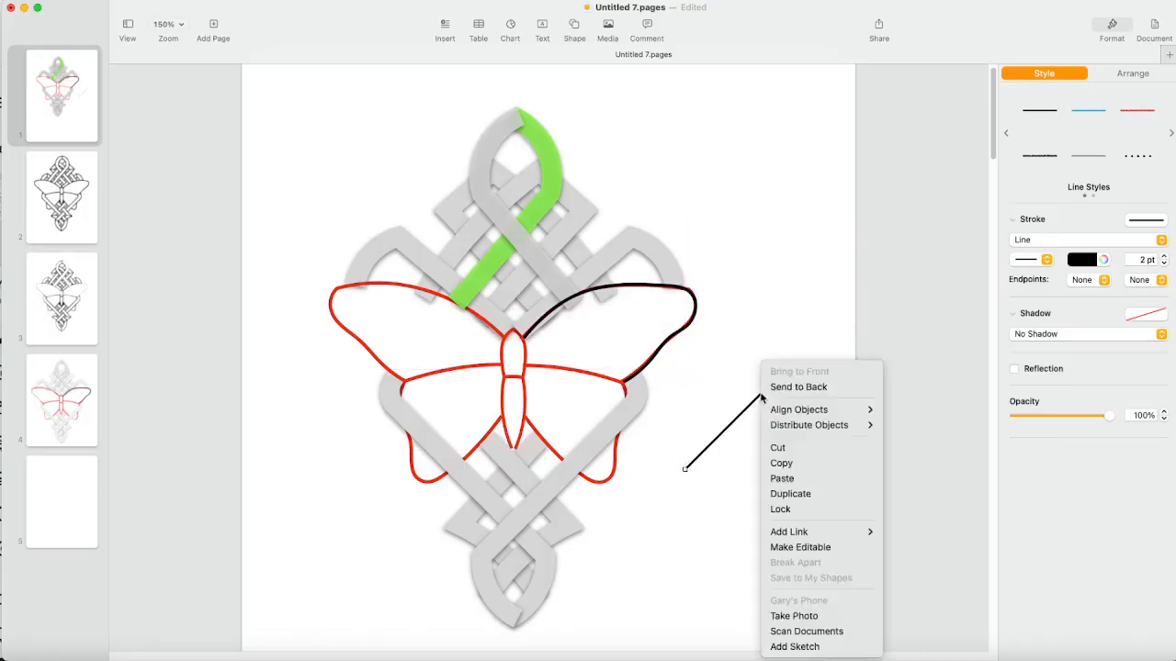
left_click(799, 548)
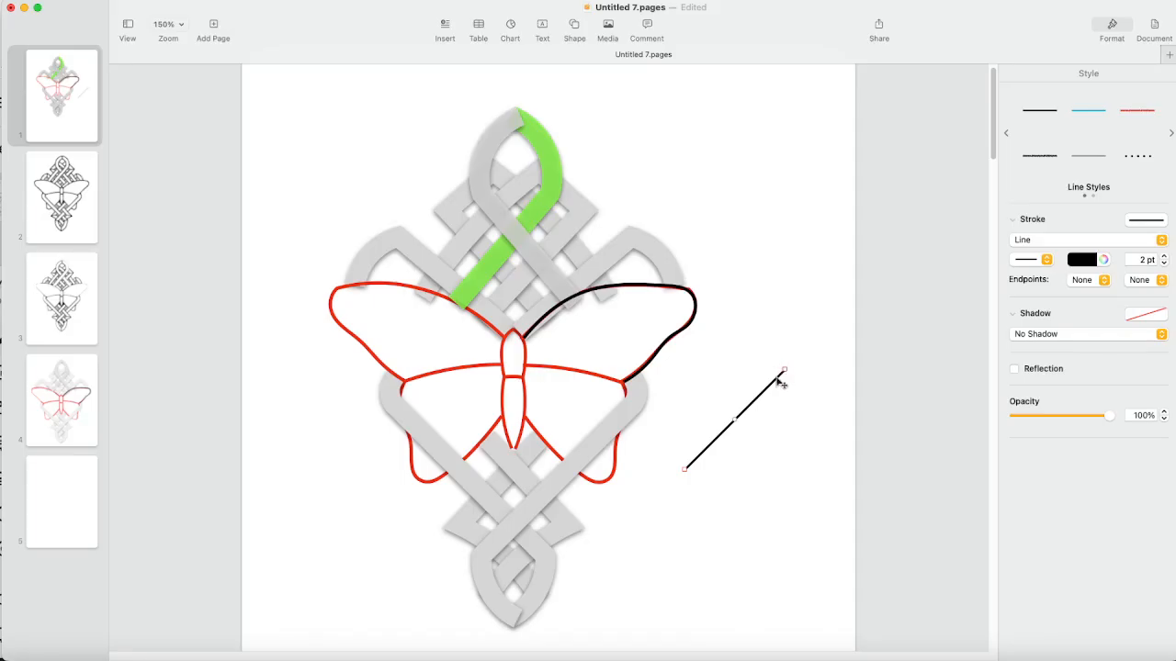
left_click_drag(735, 424, 718, 402)
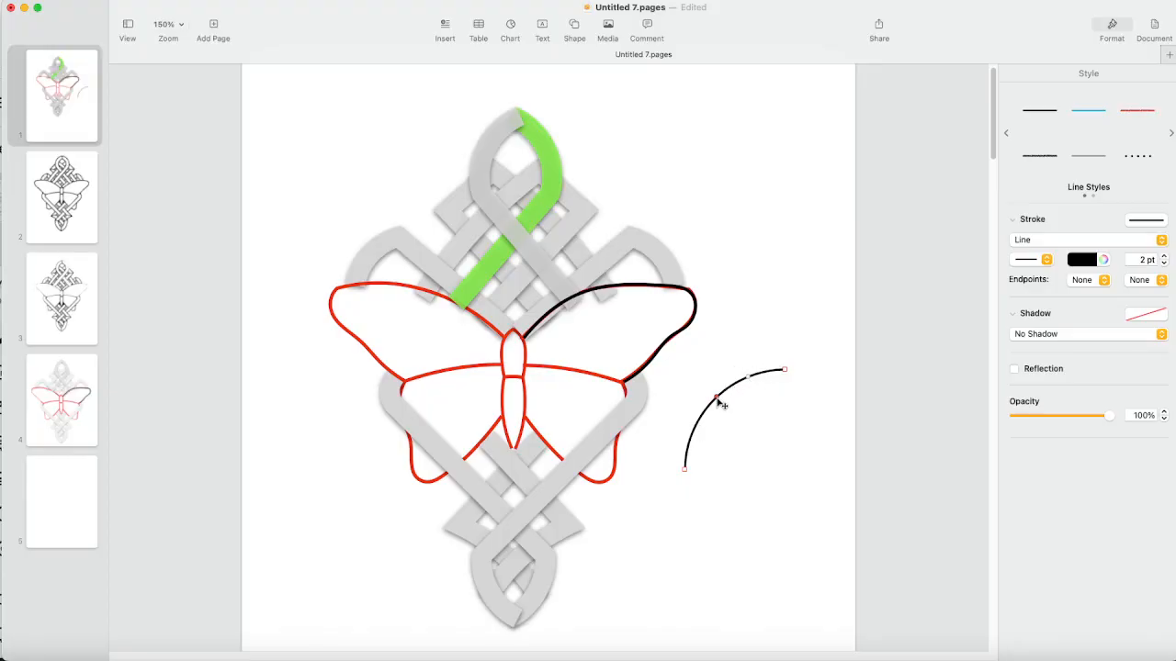
- Change the black line's middle point to a sharp corner, reposition its points and bend the upper segment with a curved point
double_click(717, 398)
left_click_drag(717, 397, 704, 378)
left_click_drag(785, 371, 744, 455)
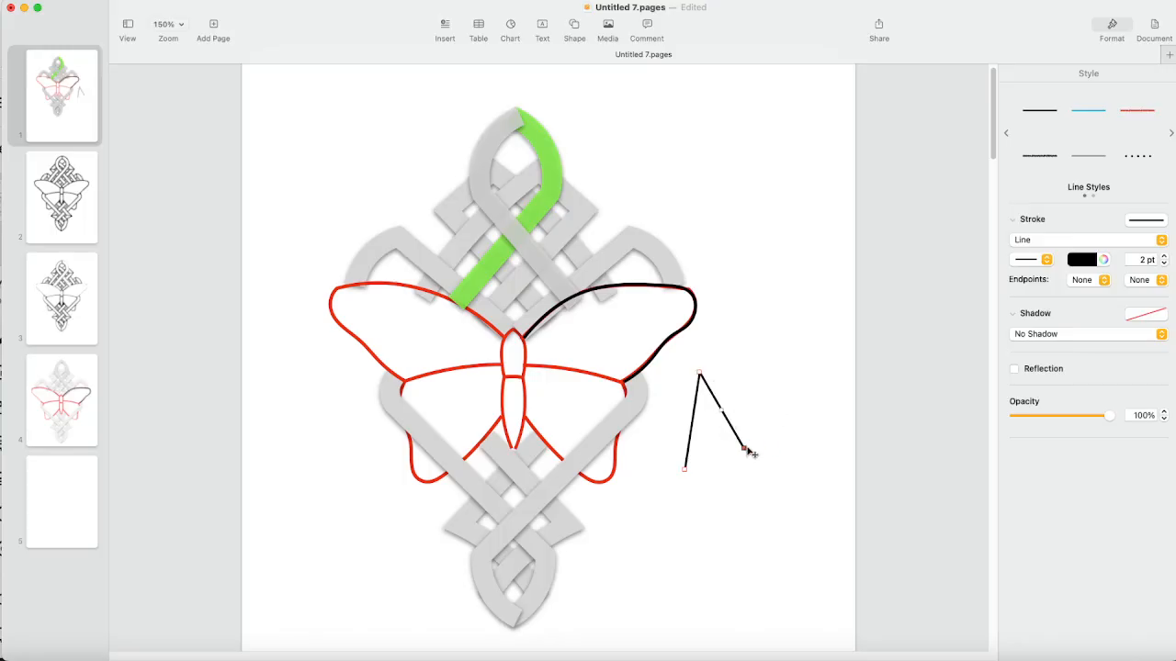
left_click_drag(745, 449, 780, 340)
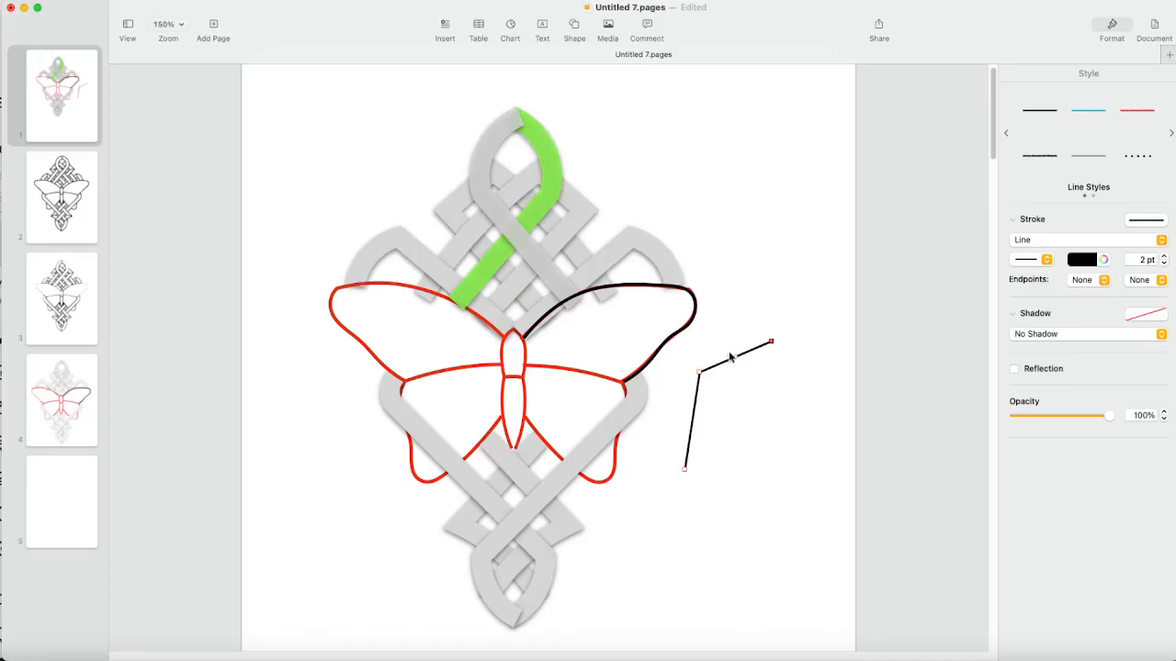
left_click_drag(735, 358, 732, 344)
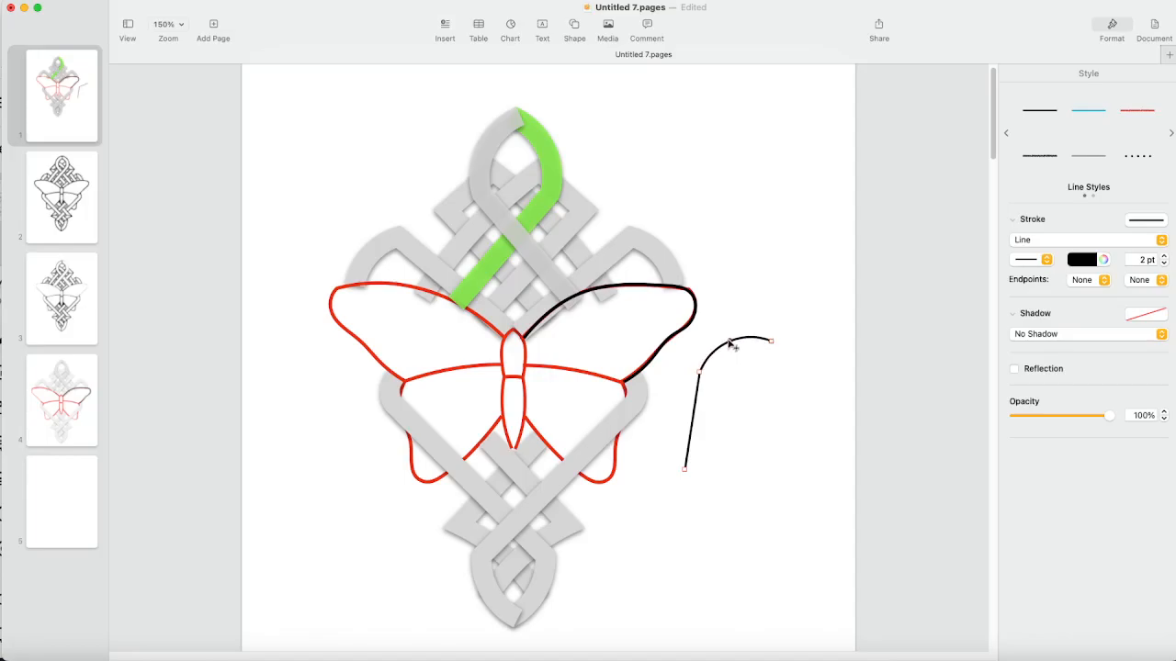
- Switch the black line's corner point to smooth and back to sharp, shift it slightly inward and finish point editing
double_click(700, 371)
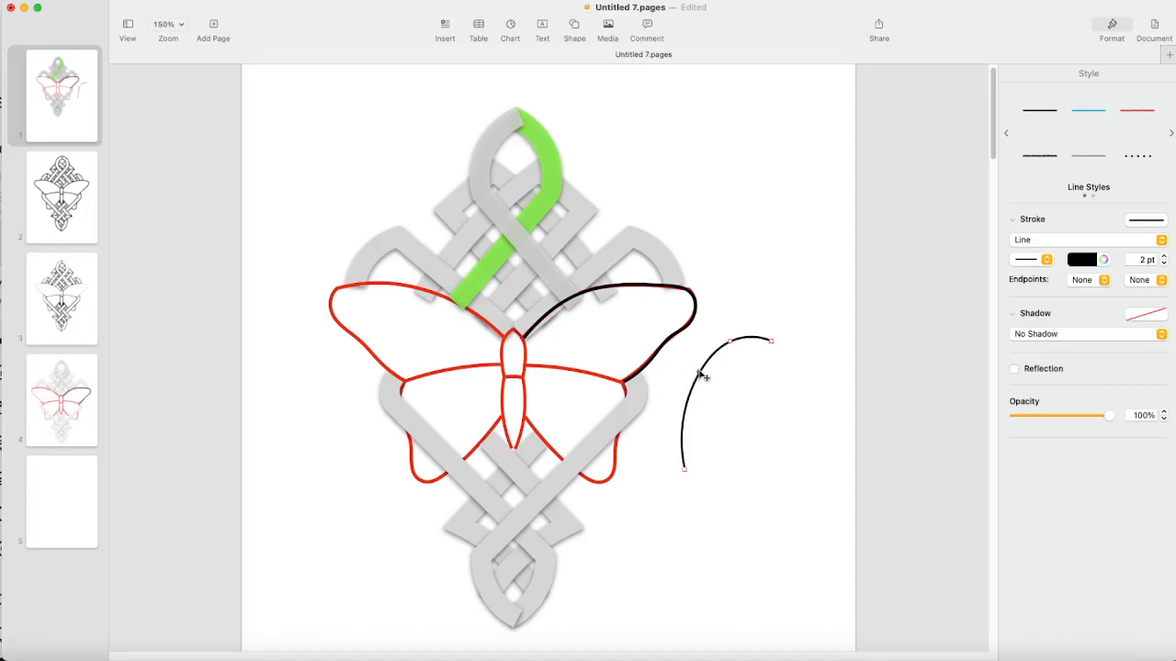
double_click(699, 373)
left_click_drag(700, 372, 710, 375)
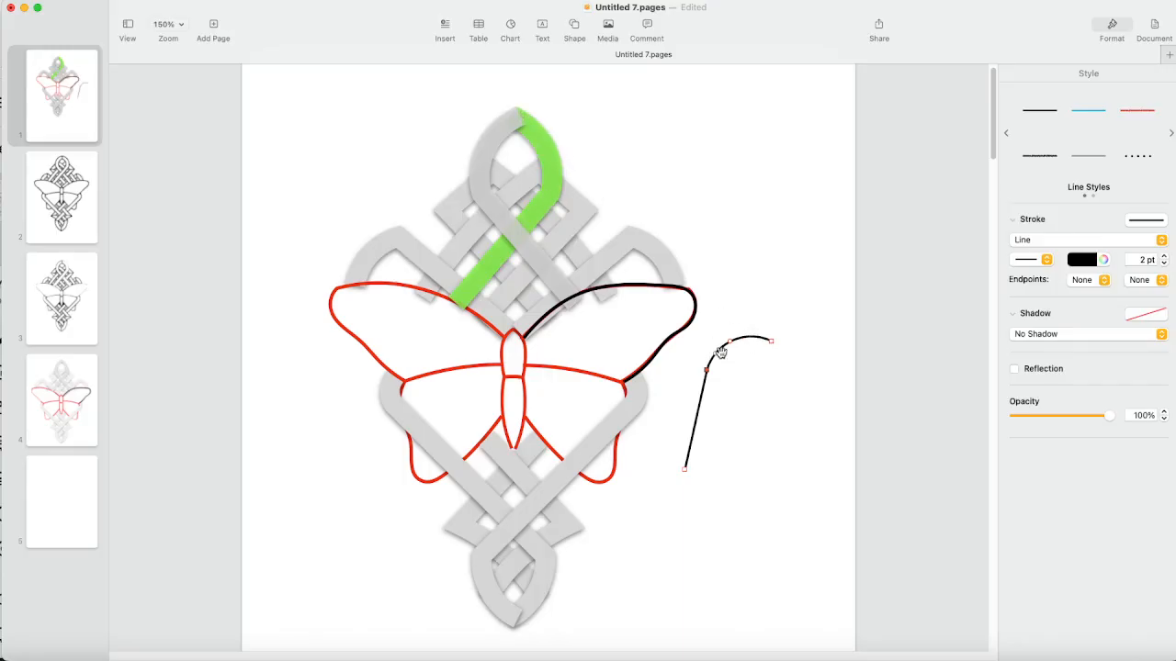
left_click(777, 382)
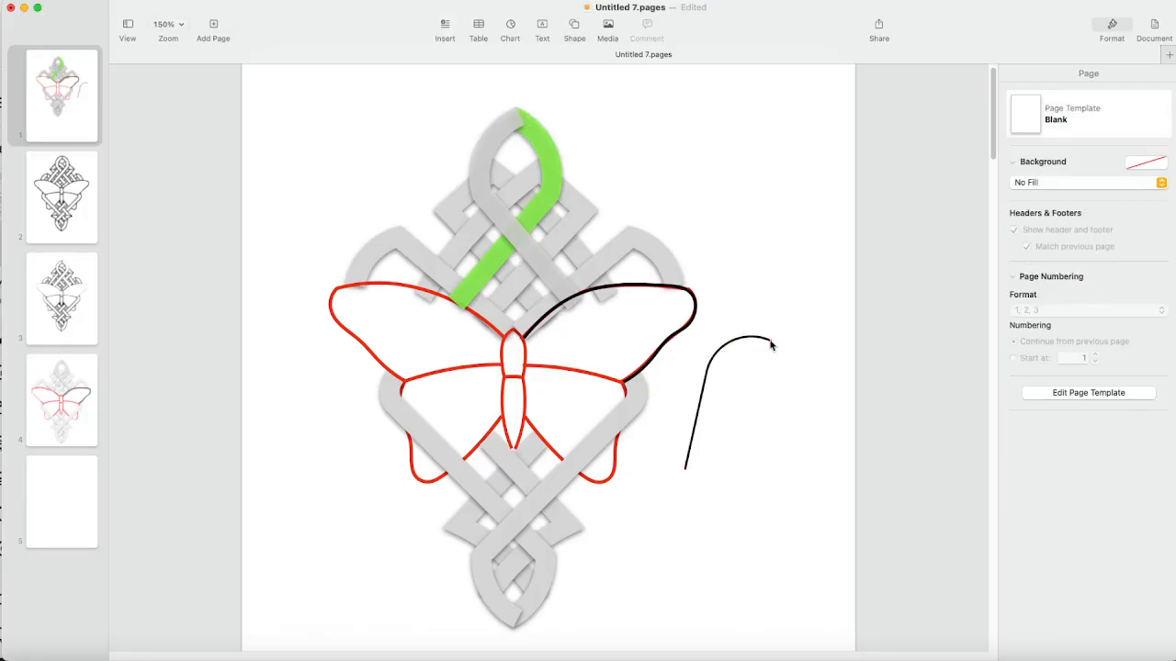
- Stretch the black curve by its upper end, up and outward, and make its points editable again
left_click(771, 345)
left_click_drag(771, 346, 804, 307)
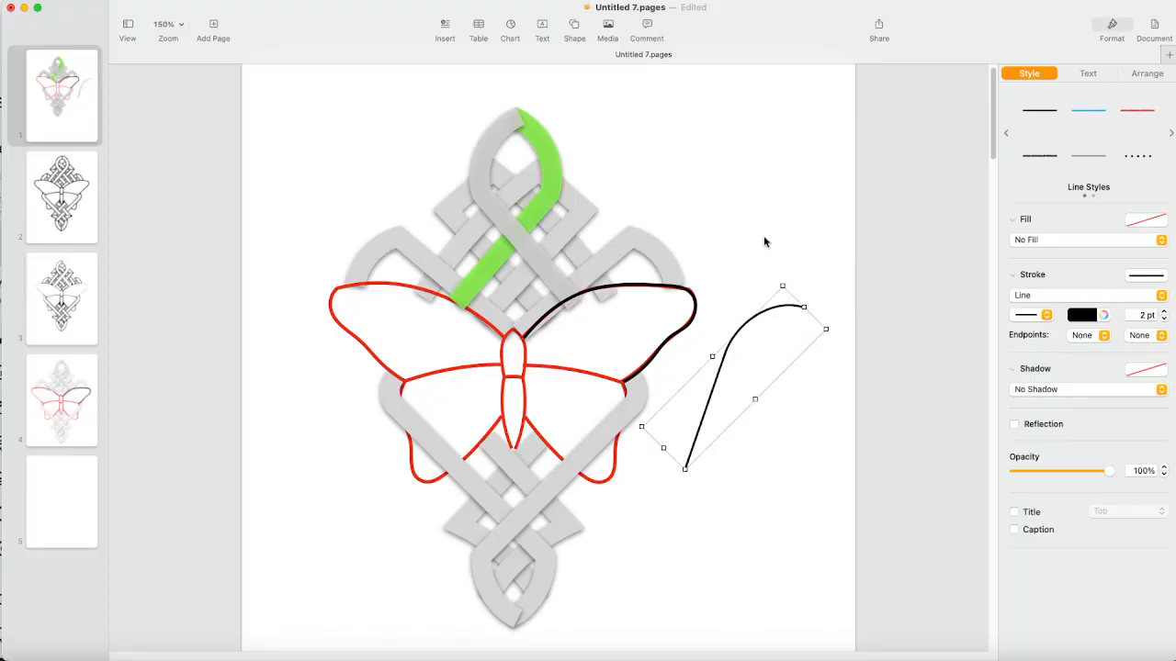
left_click(766, 271)
left_click(776, 310)
right_click(776, 310)
left_click(817, 488)
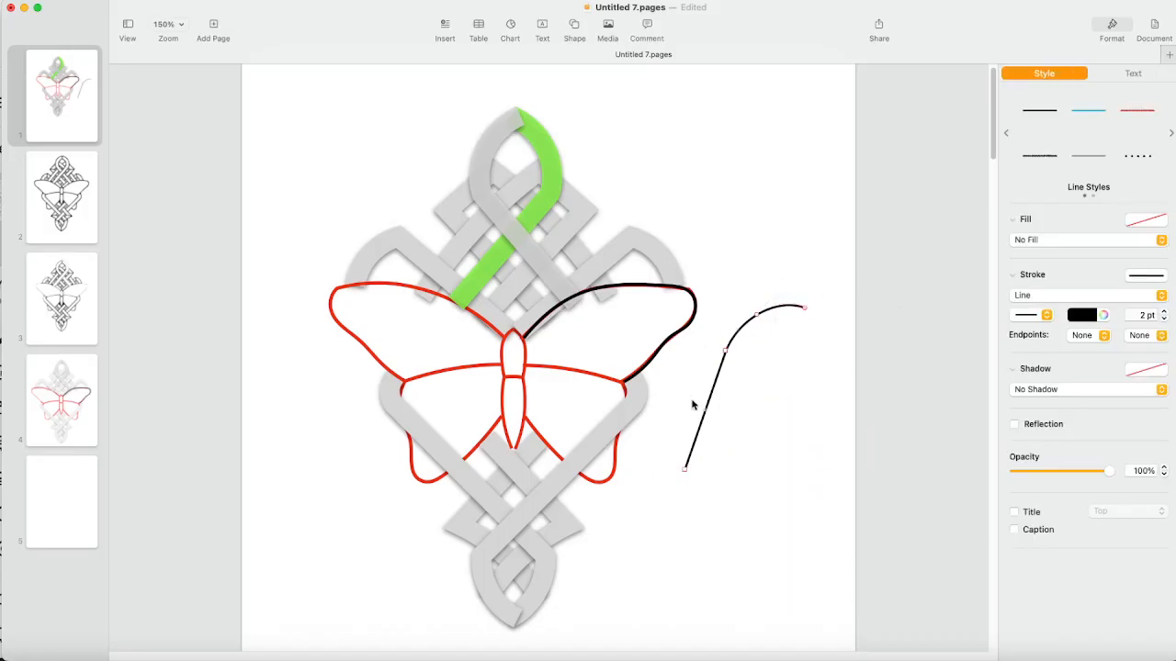
- Leave the black curve's point editing and nudge the green strand slightly at the knot's top loop
left_click(547, 156)
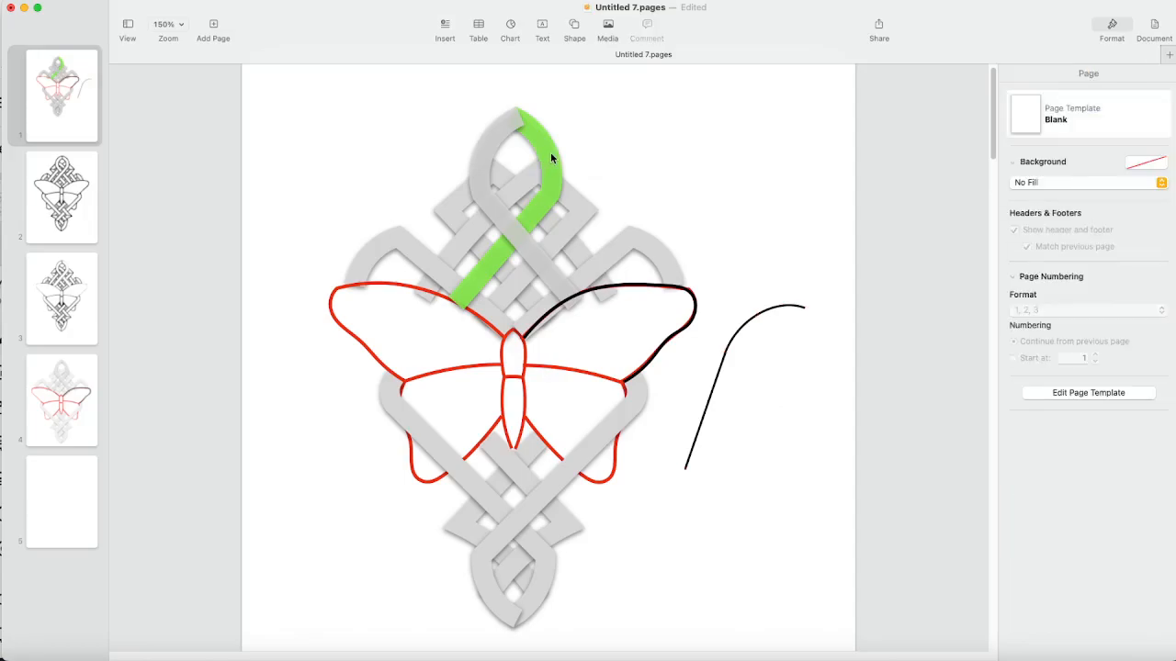
left_click(550, 151)
key("Escape")
left_click(488, 269)
mouse_move(551, 143)
left_mouse_down()
mouse_move(556, 115)
mouse_move(542, 124)
mouse_move(549, 144)
left_mouse_up()
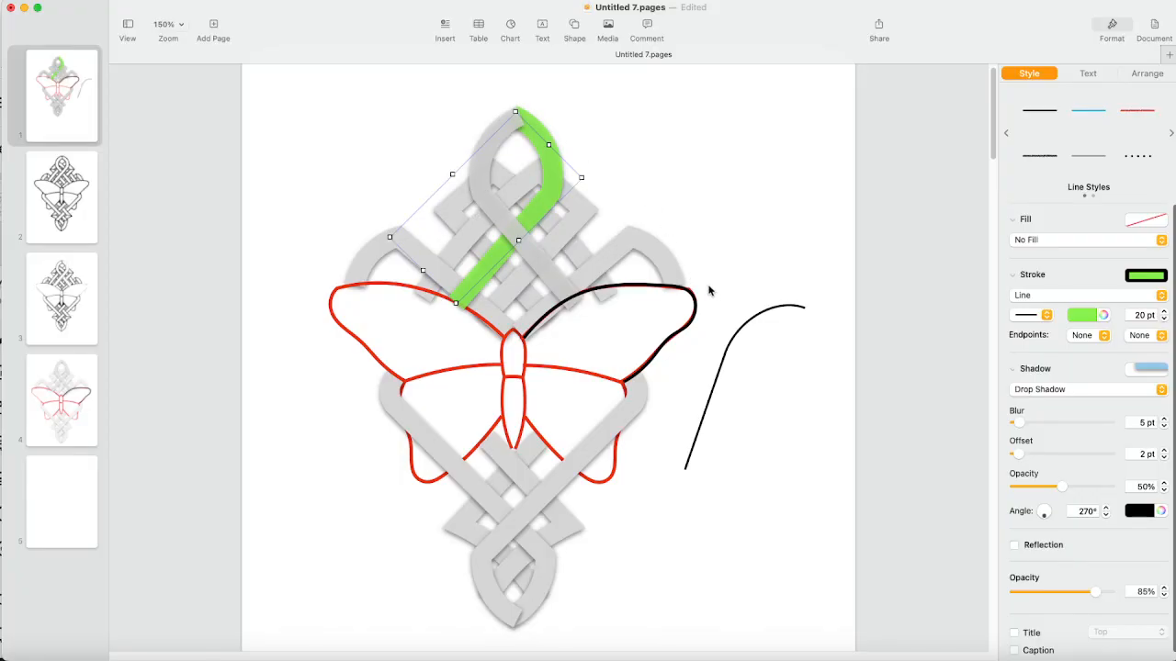
- Paste a copy of the green strand into the blank area beside the knot and delete the black practice curve
left_click(752, 319)
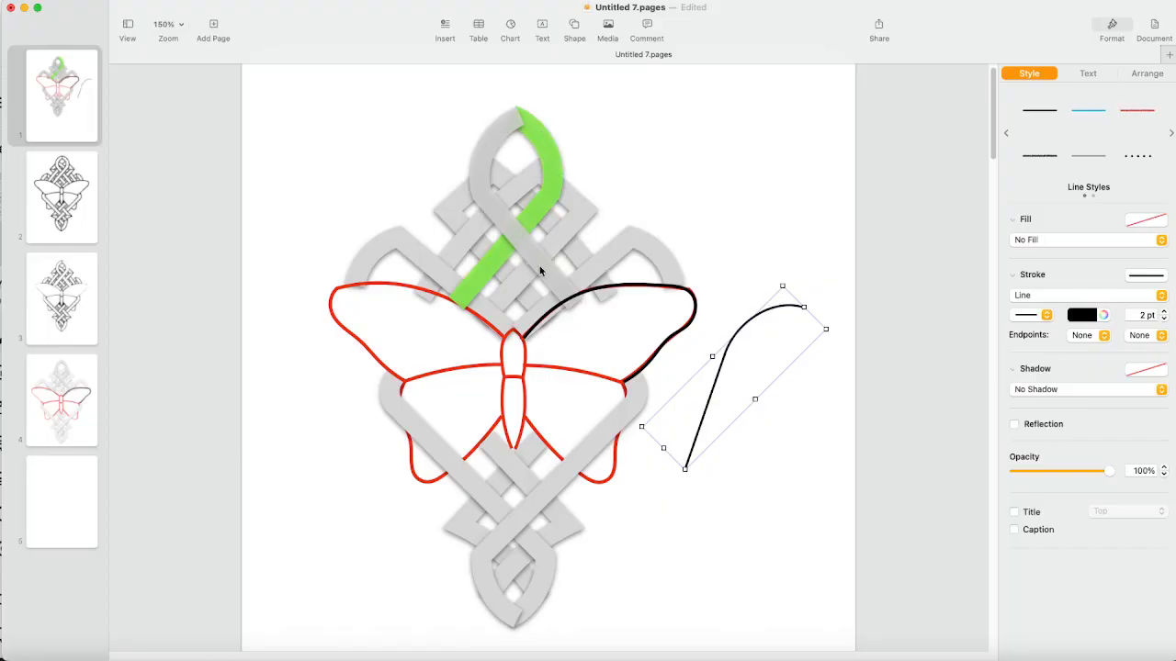
left_click(549, 177)
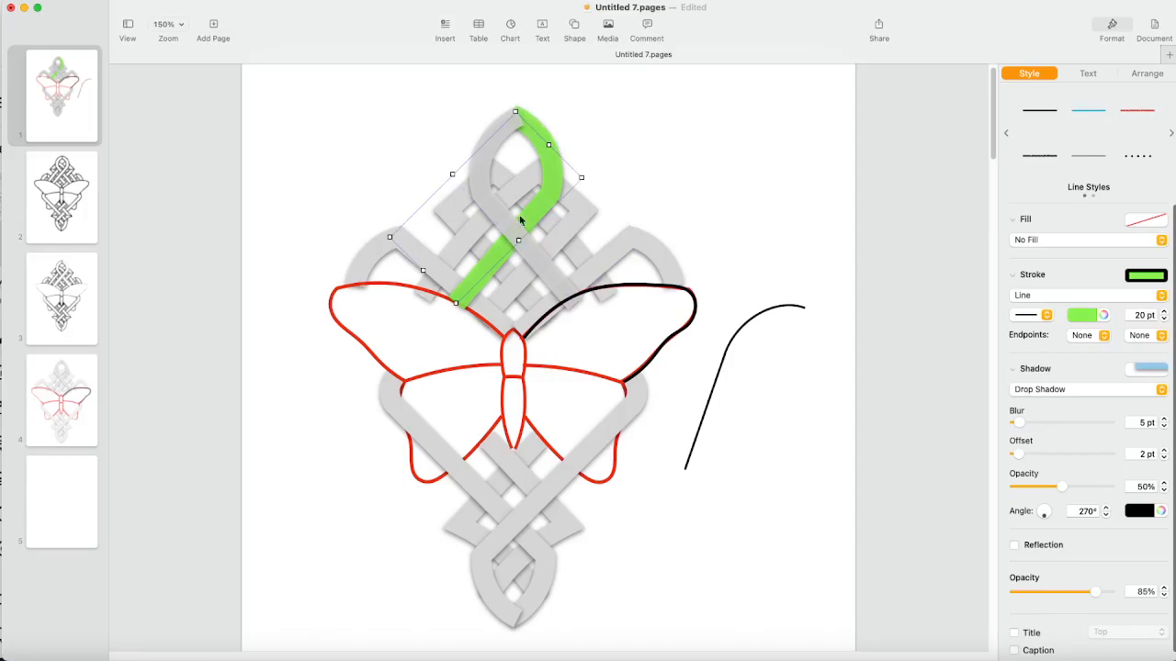
right_click(667, 148)
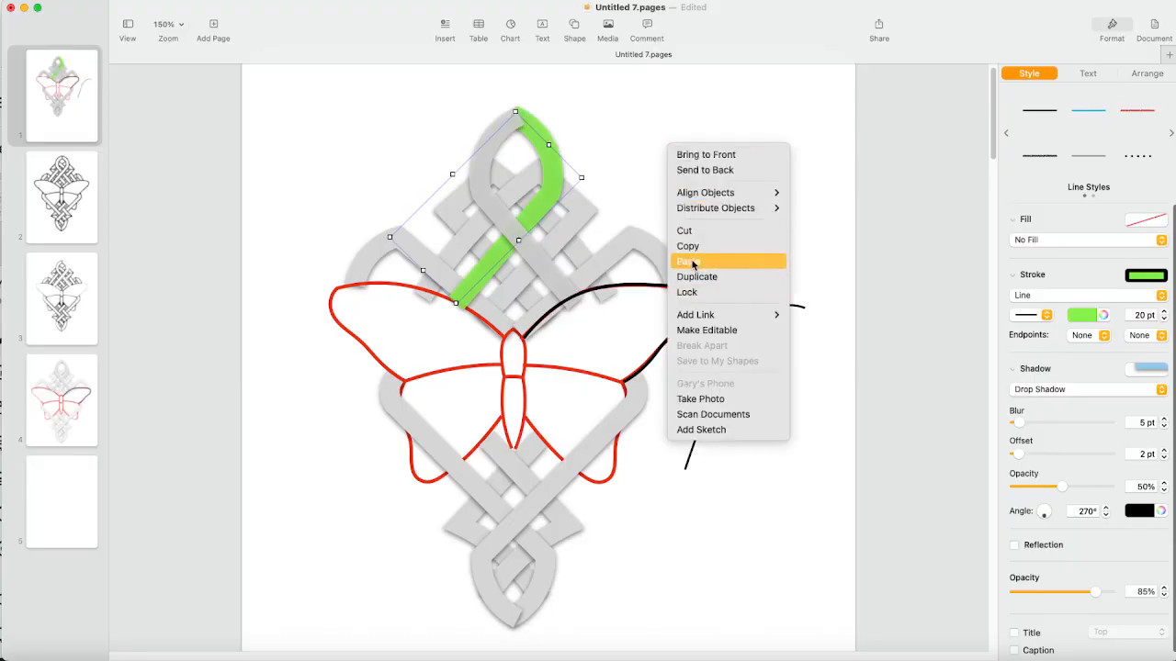
left_click(627, 146)
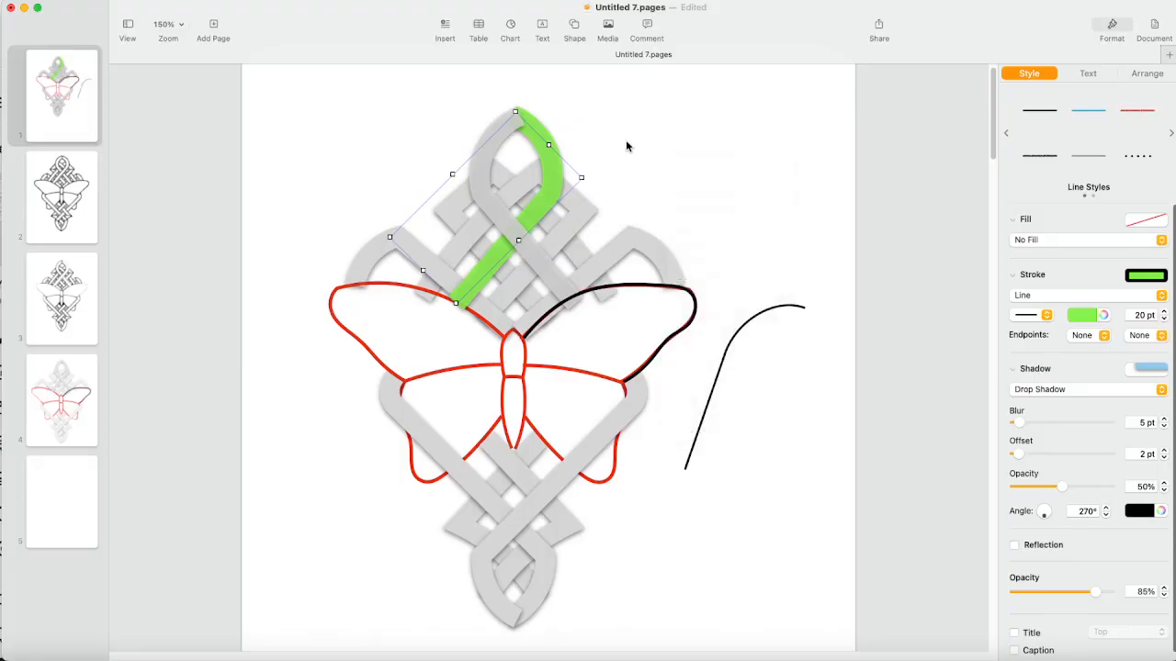
key("super+v")
left_click_drag(557, 189, 761, 171)
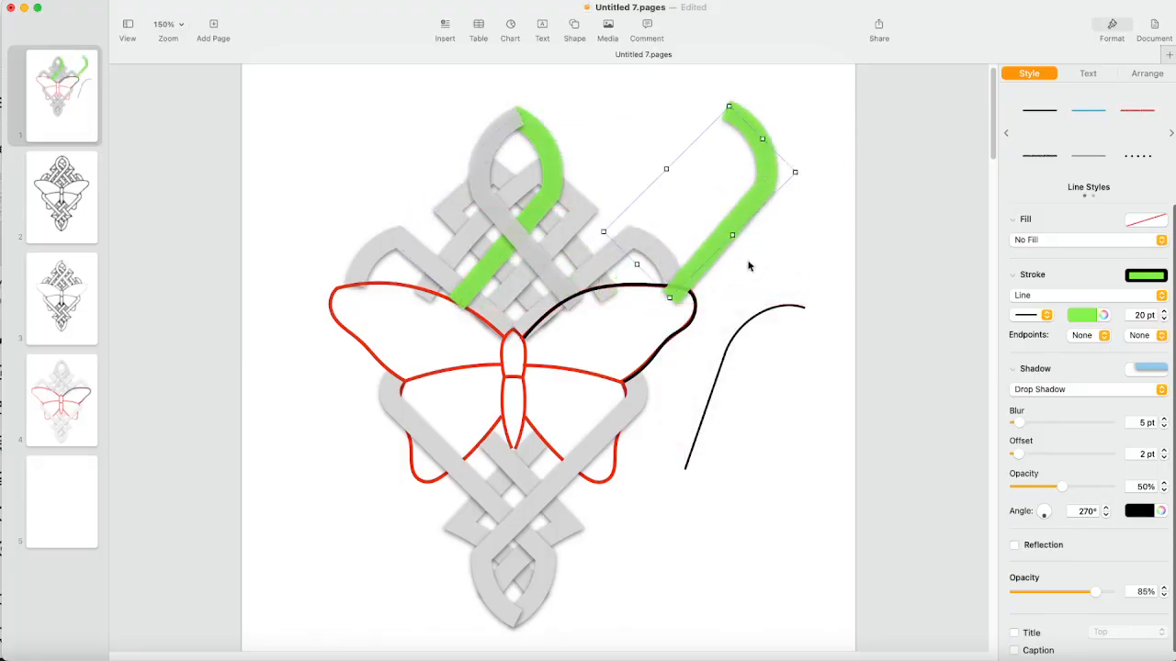
left_click(742, 331)
key("BackSpace")
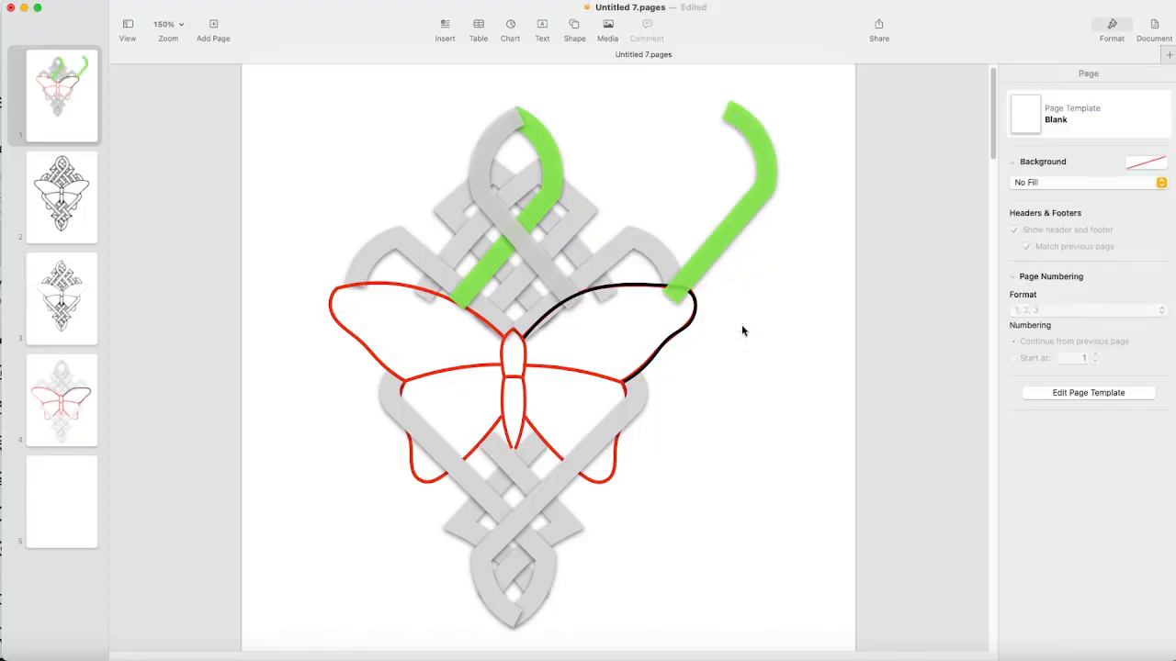
- Remove the grey strand that crosses the green one and forms the other half of the knot's top loop
left_click(497, 144)
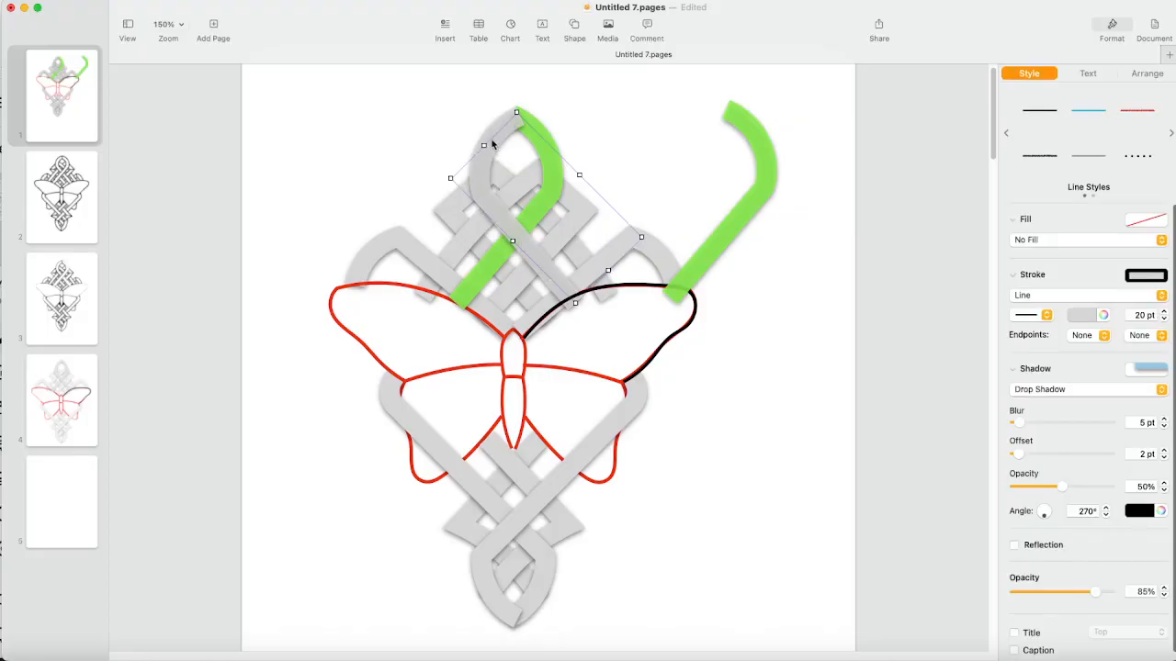
mouse_move(475, 141)
left_mouse_down()
mouse_move(418, 141)
mouse_move(467, 124)
left_mouse_up()
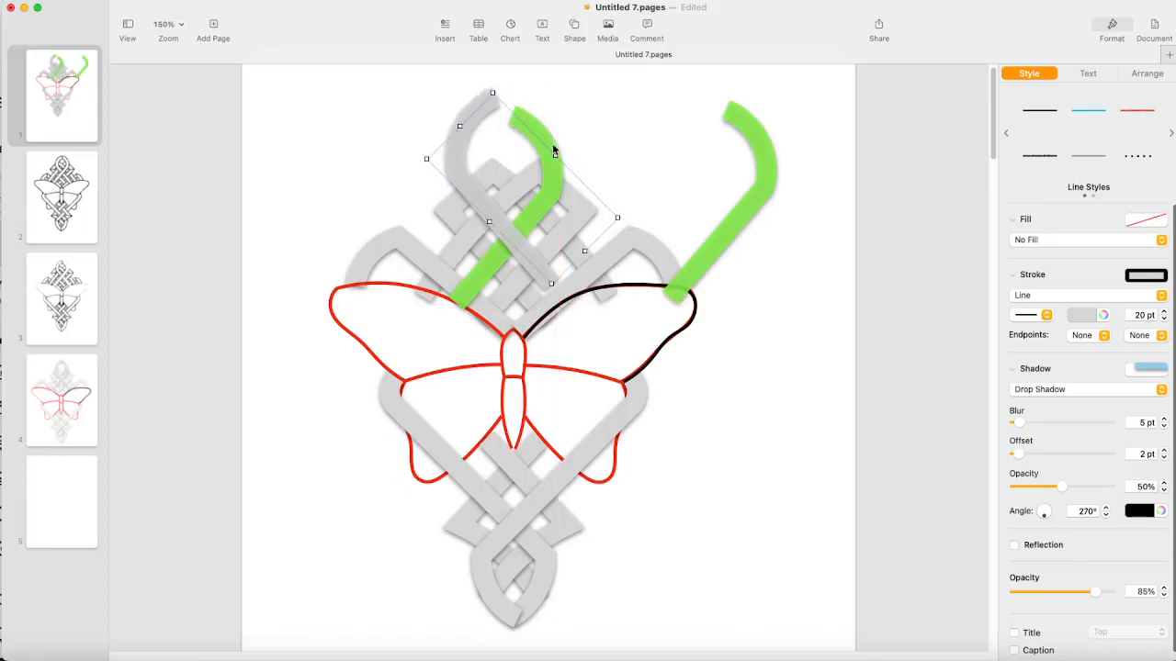
key("super+z")
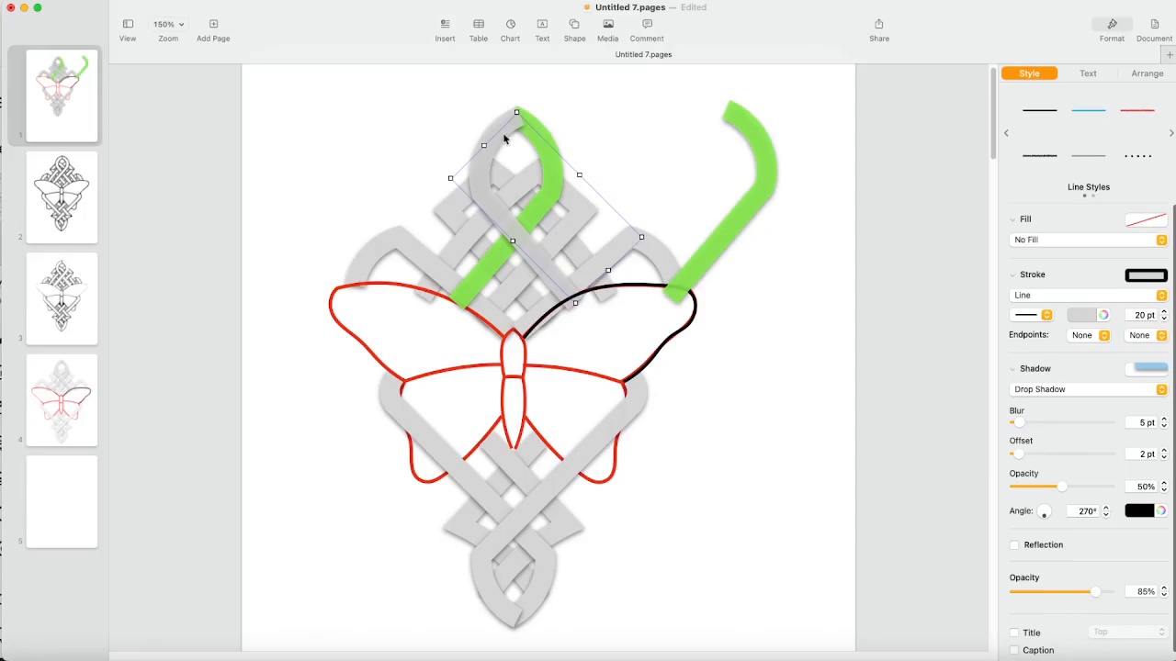
left_click(554, 122)
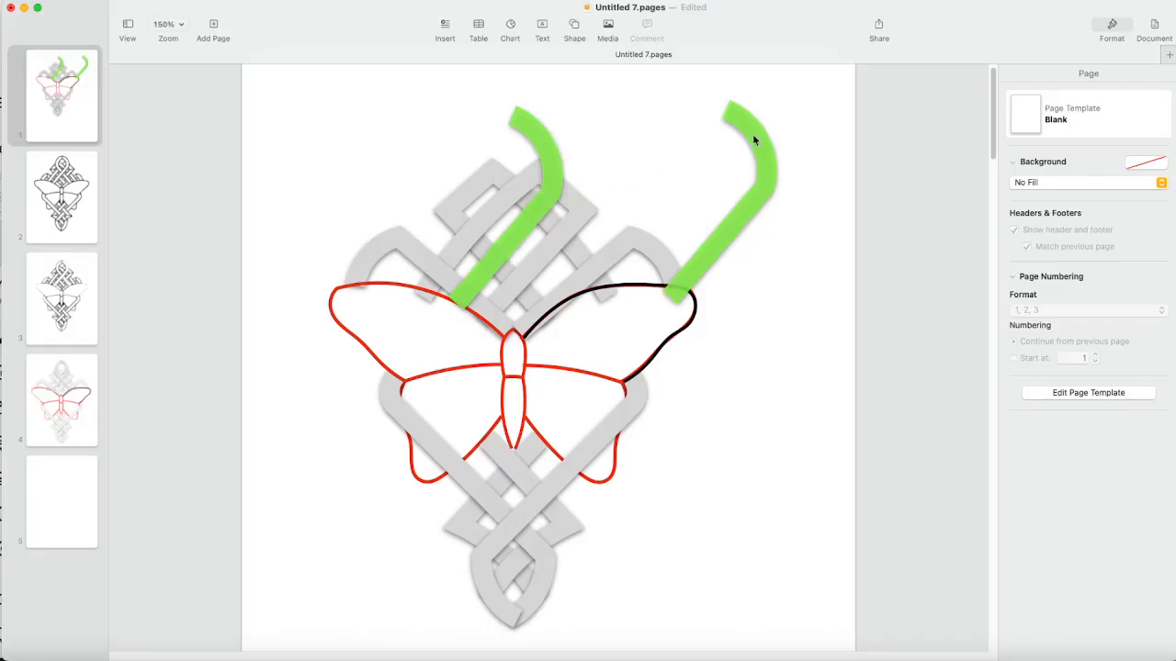
- Flip the green strand's copy horizontally and set its rotation angle to 45°
left_click(761, 178)
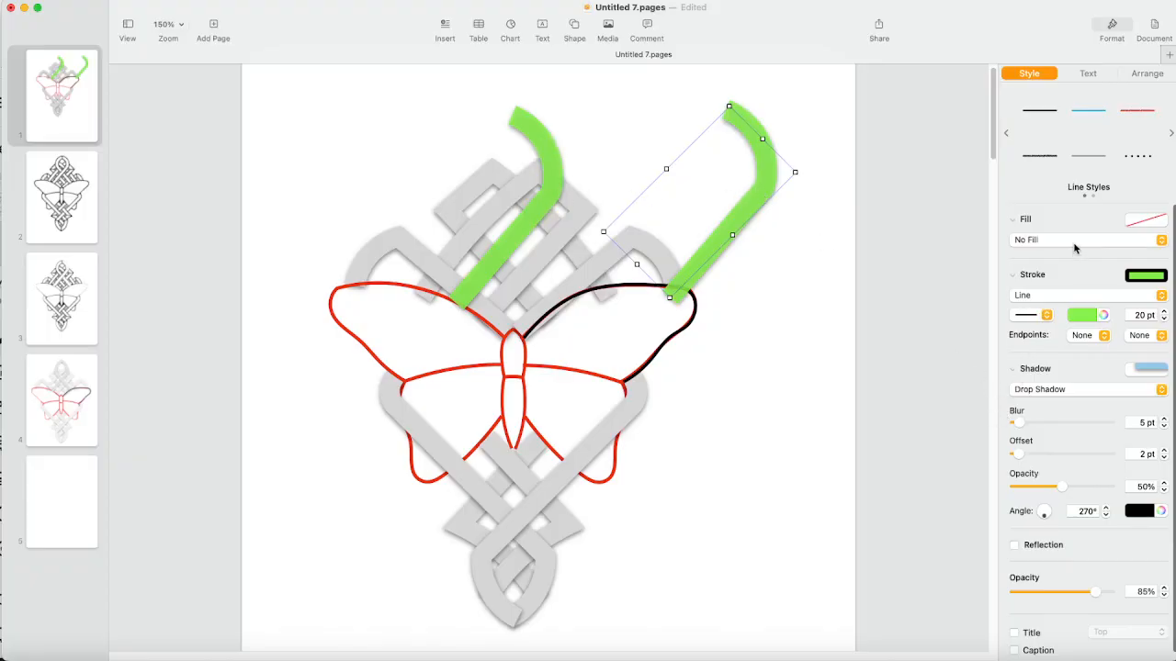
left_click(1147, 74)
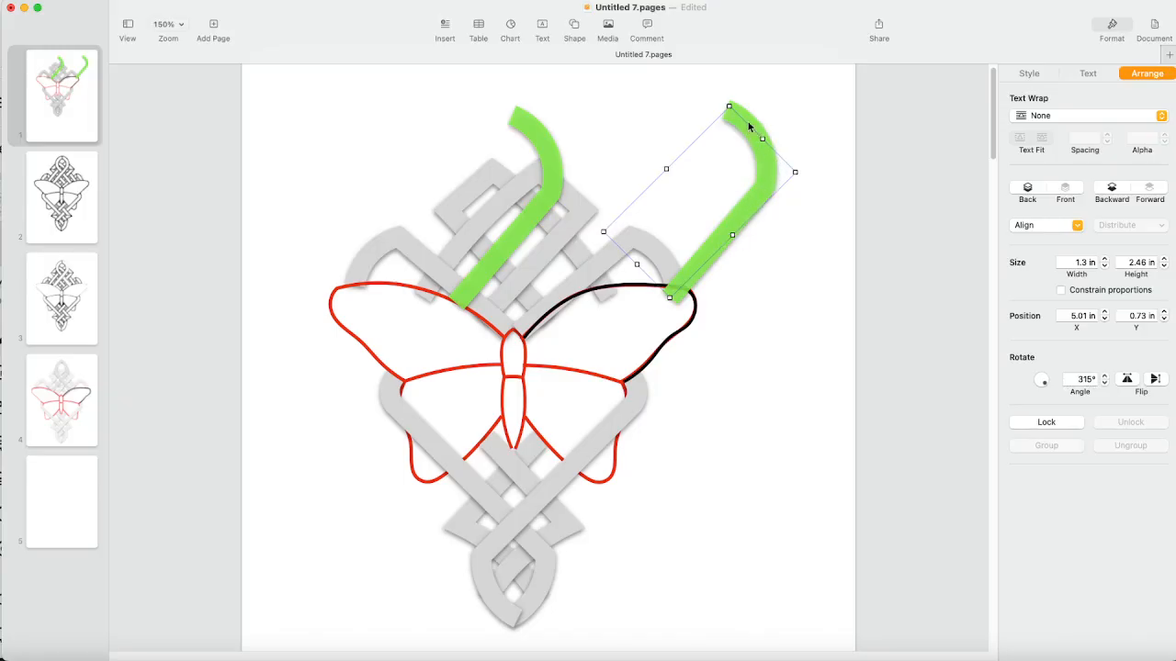
left_click(1128, 380)
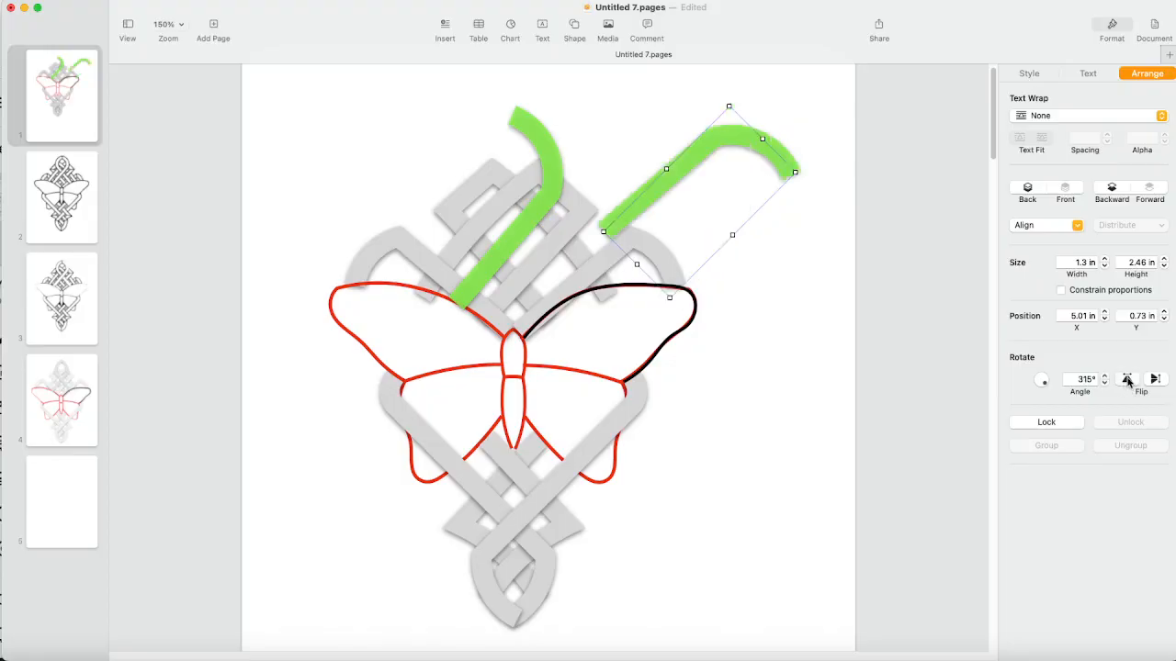
left_click(1086, 378)
type("45")
key("Return")
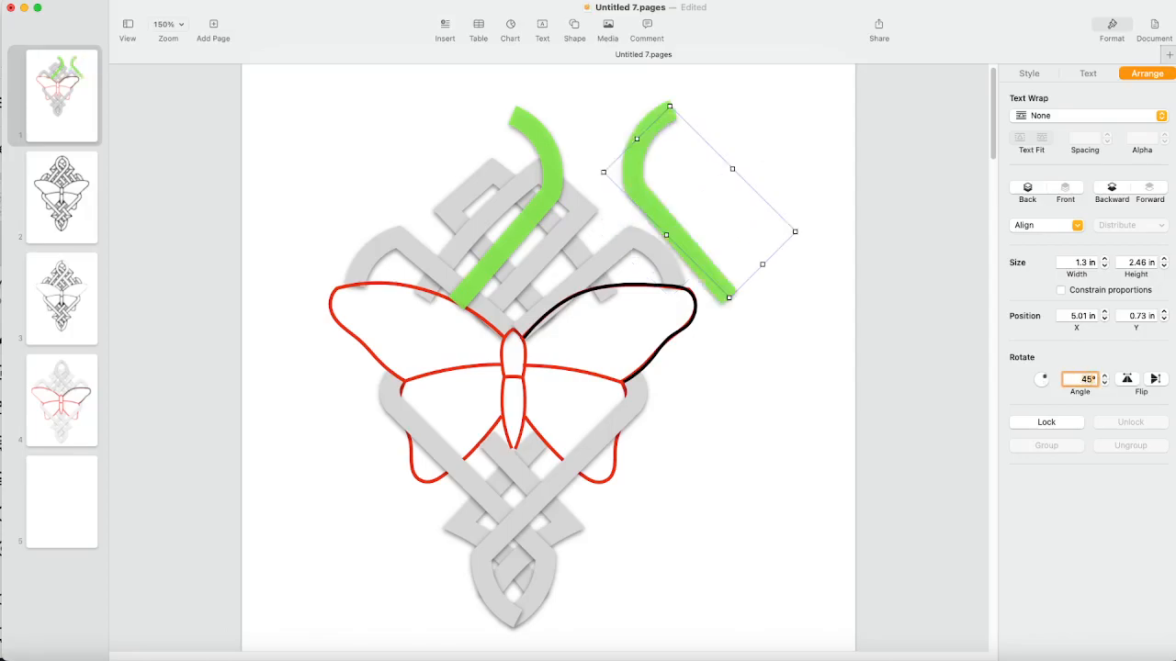
- Place the flipped green copy opposite the original strand to close the top loop, at X 2.87 in and Y 0.81 in
left_click_drag(643, 207, 488, 211)
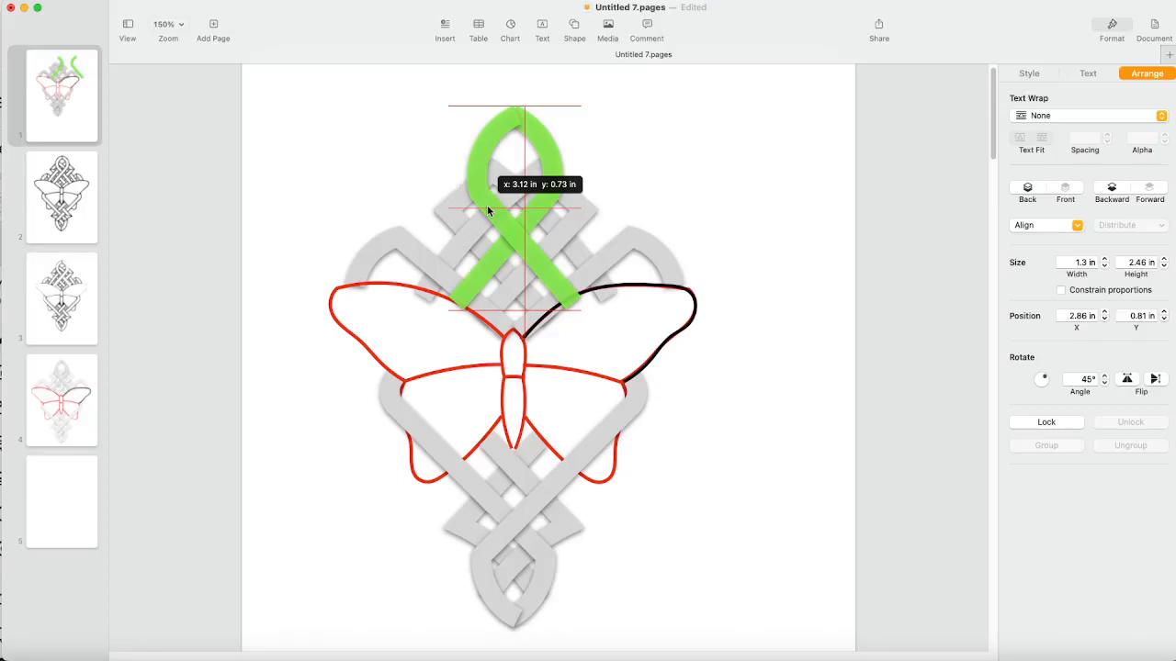
left_click_drag(487, 210, 488, 211)
left_click_drag(494, 130, 495, 129)
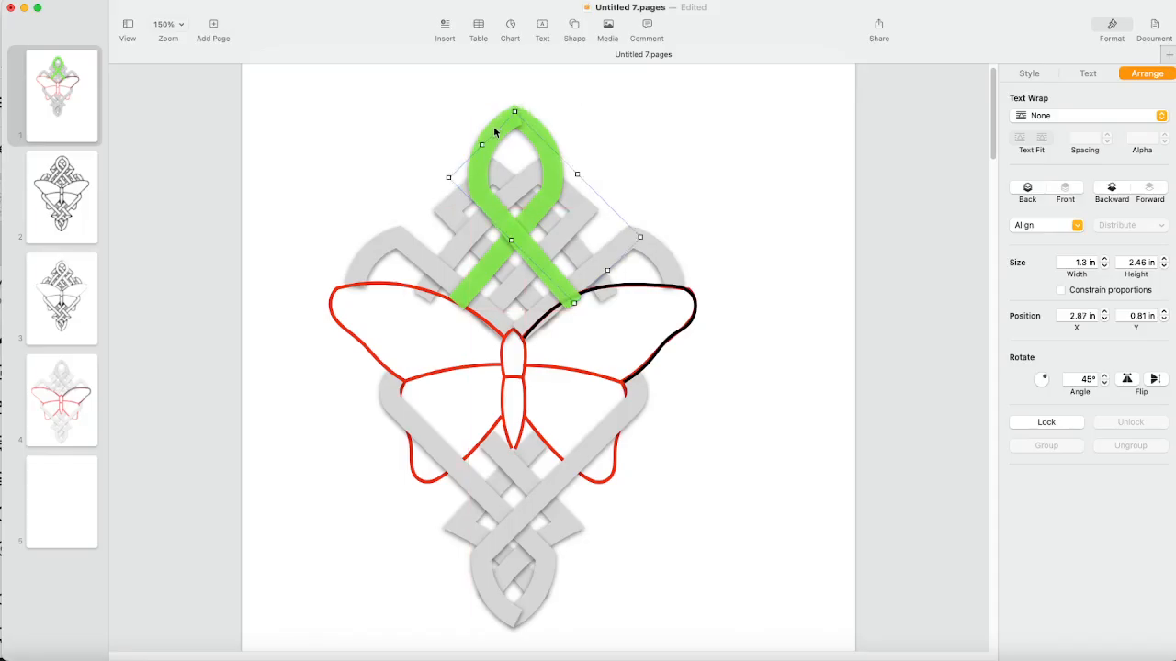
left_click_drag(495, 211, 494, 212)
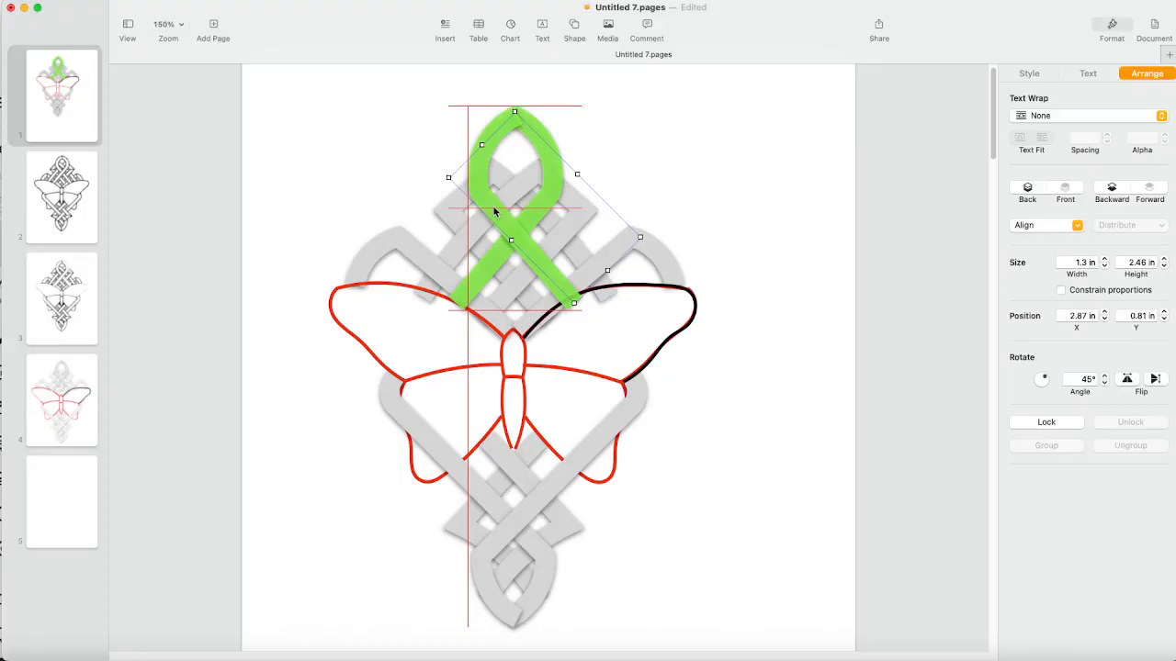
left_click_drag(494, 212, 494, 211)
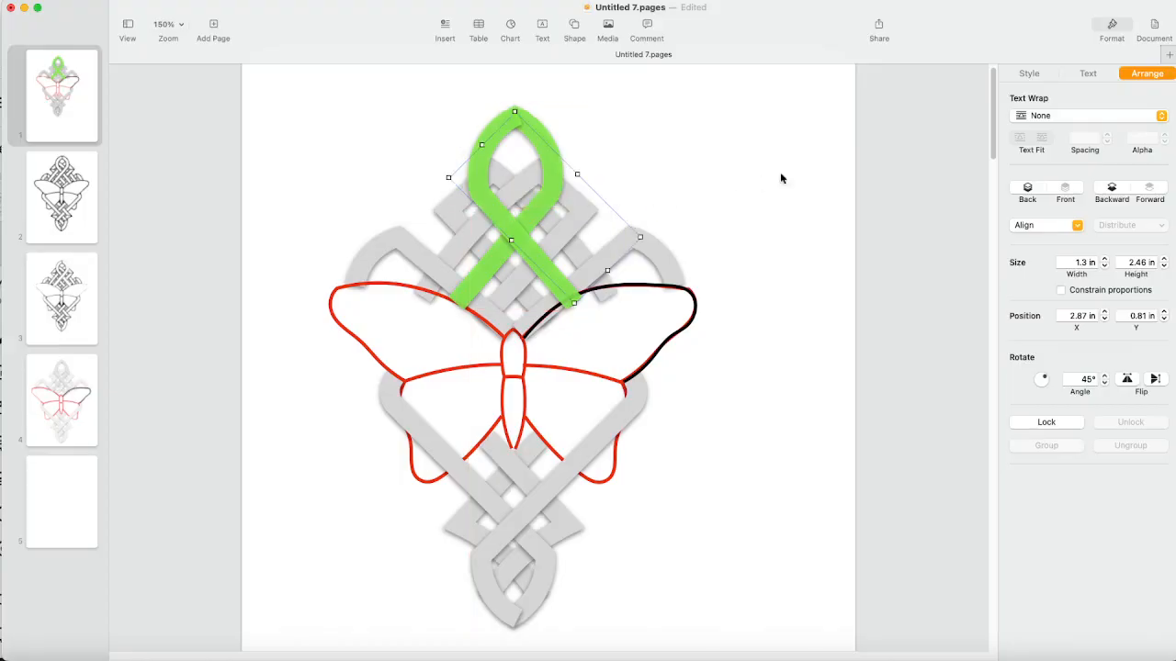
- Recolour the flipped green copy in the knot's top loop to light grey
left_click(733, 138)
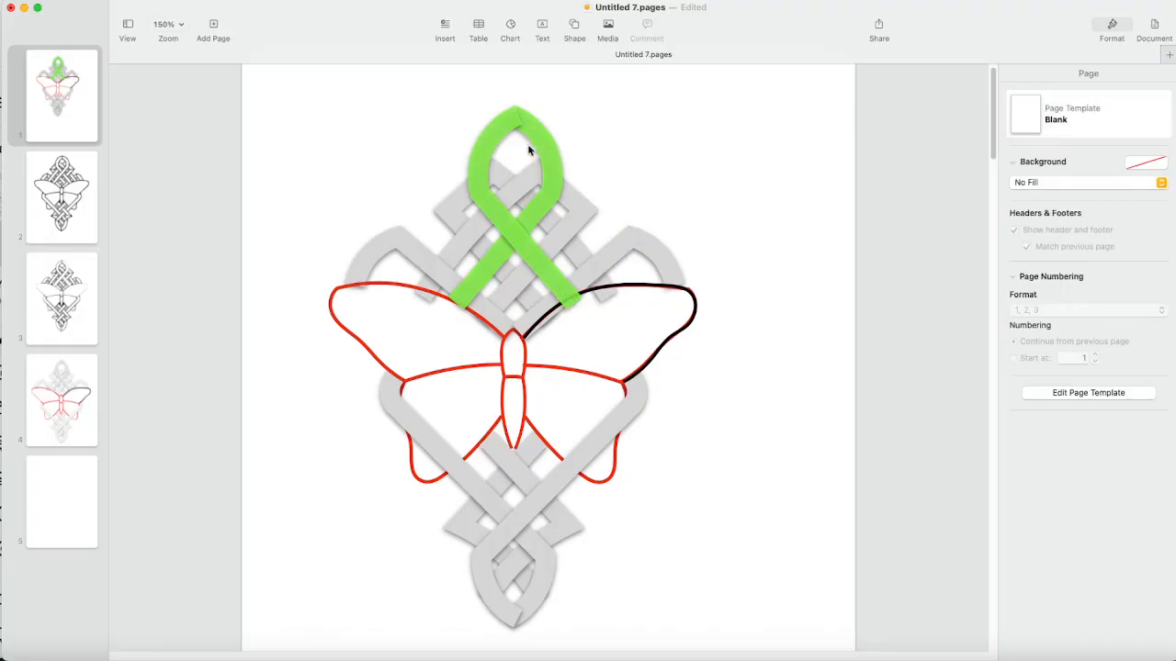
left_click(492, 137)
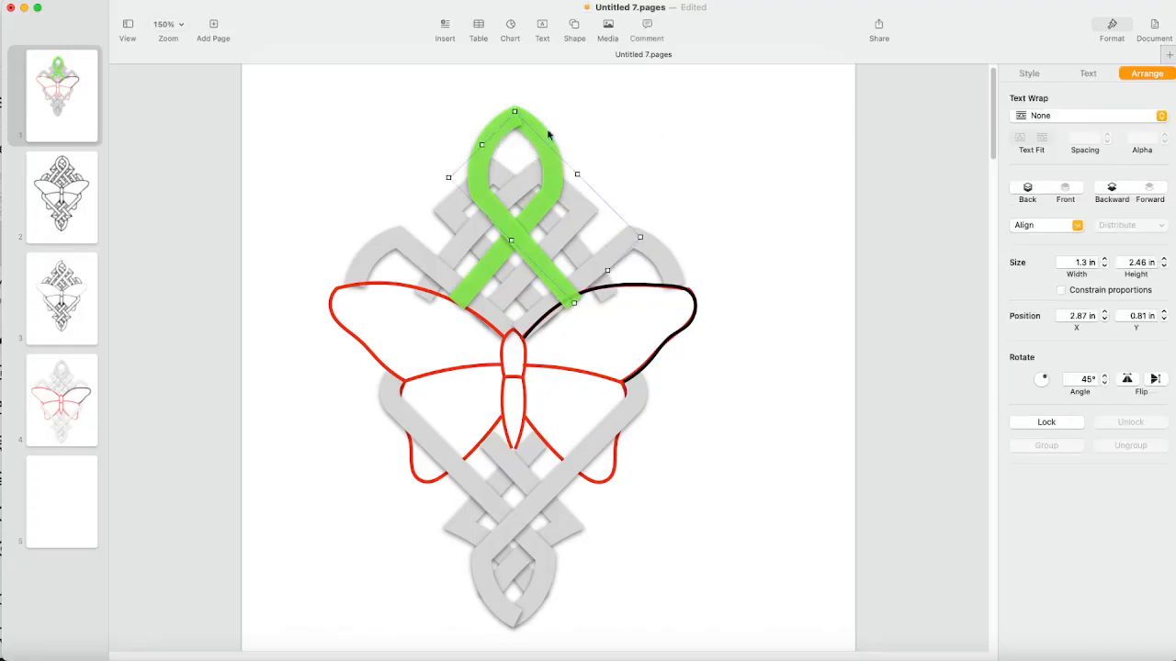
left_click(1030, 73)
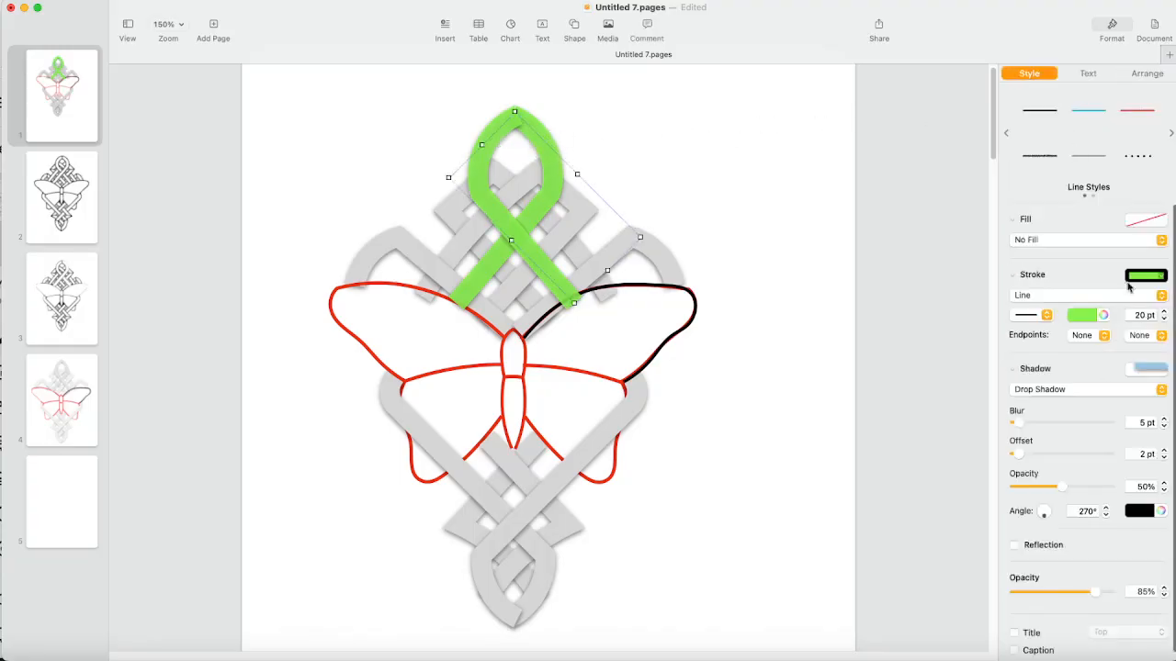
left_click(1092, 317)
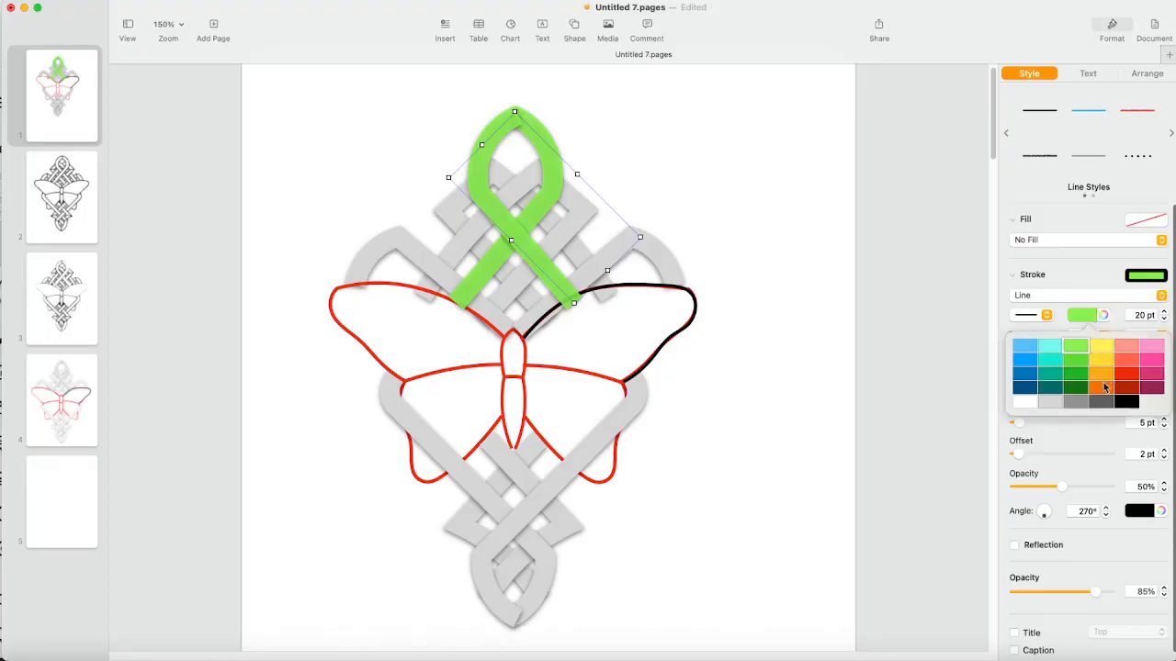
left_click(1075, 402)
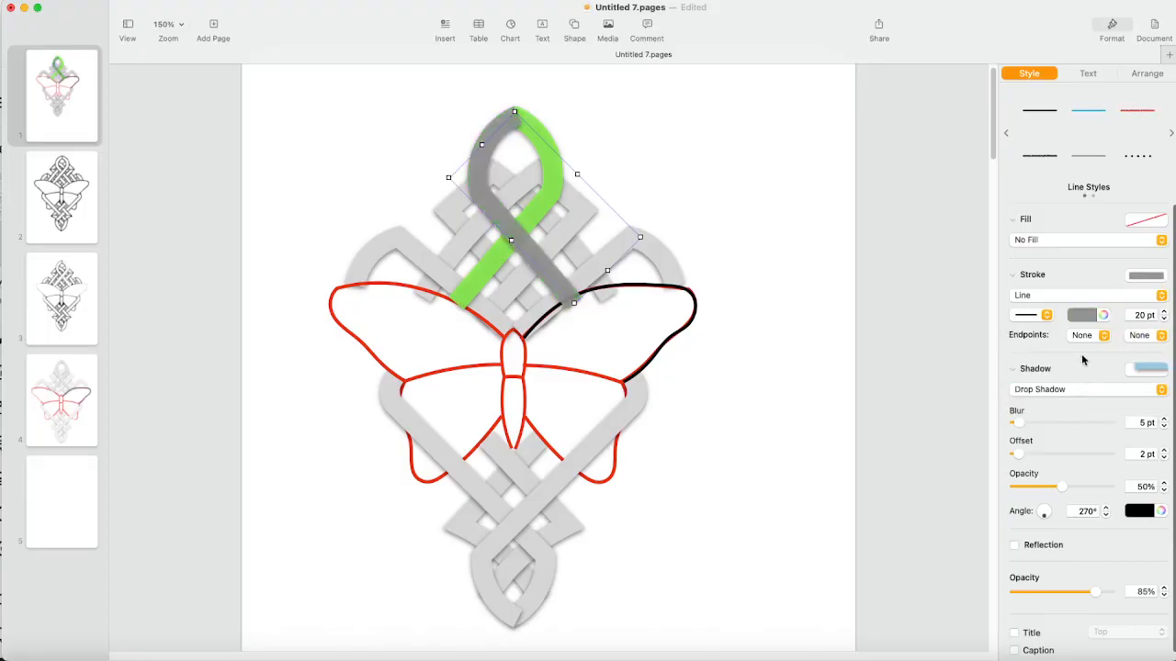
left_click(1084, 315)
left_click(1044, 402)
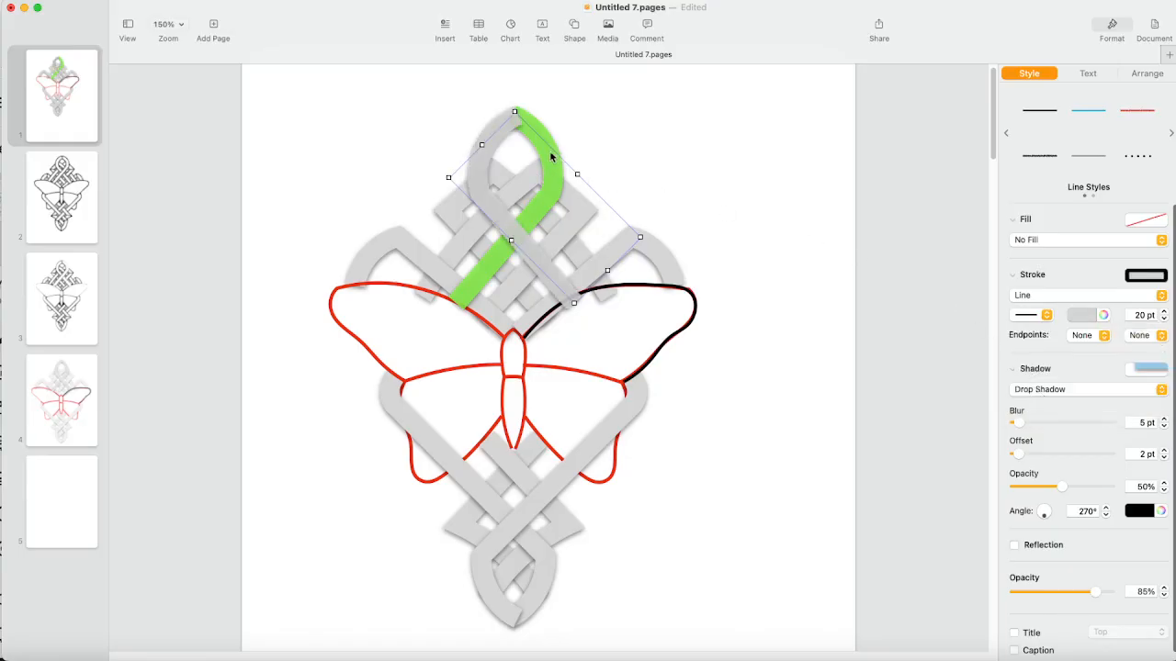
- Change the remaining green strand's stroke to the same light grey as the rest of the knot
left_click(550, 134)
left_click(545, 128)
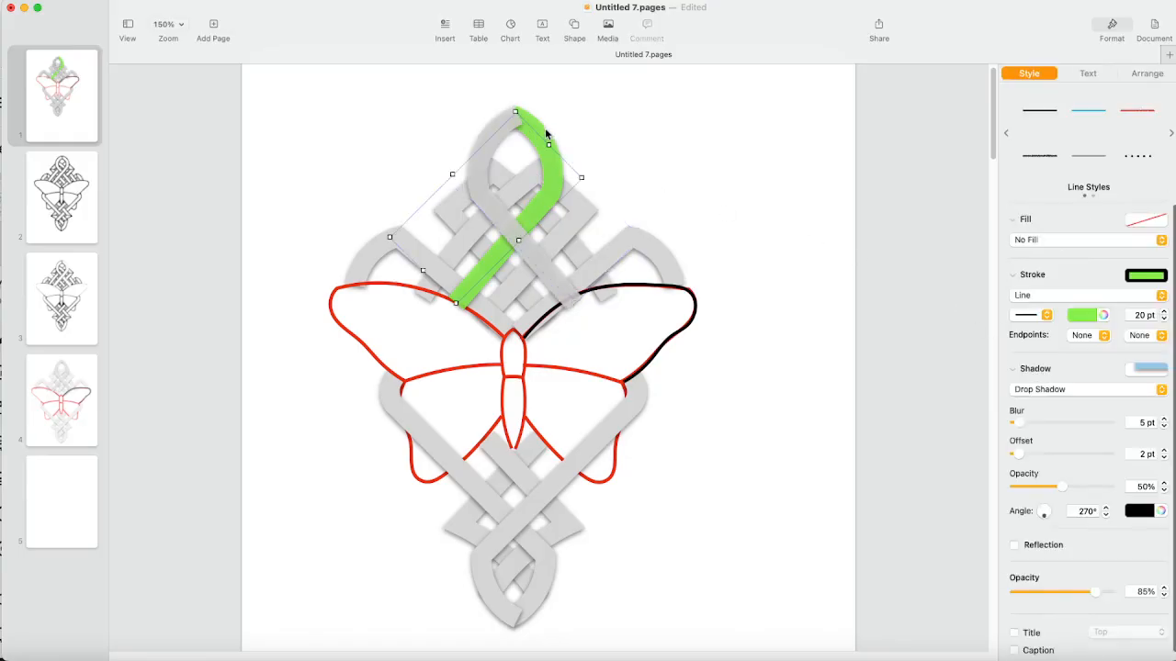
left_click(1091, 318)
left_click(1045, 404)
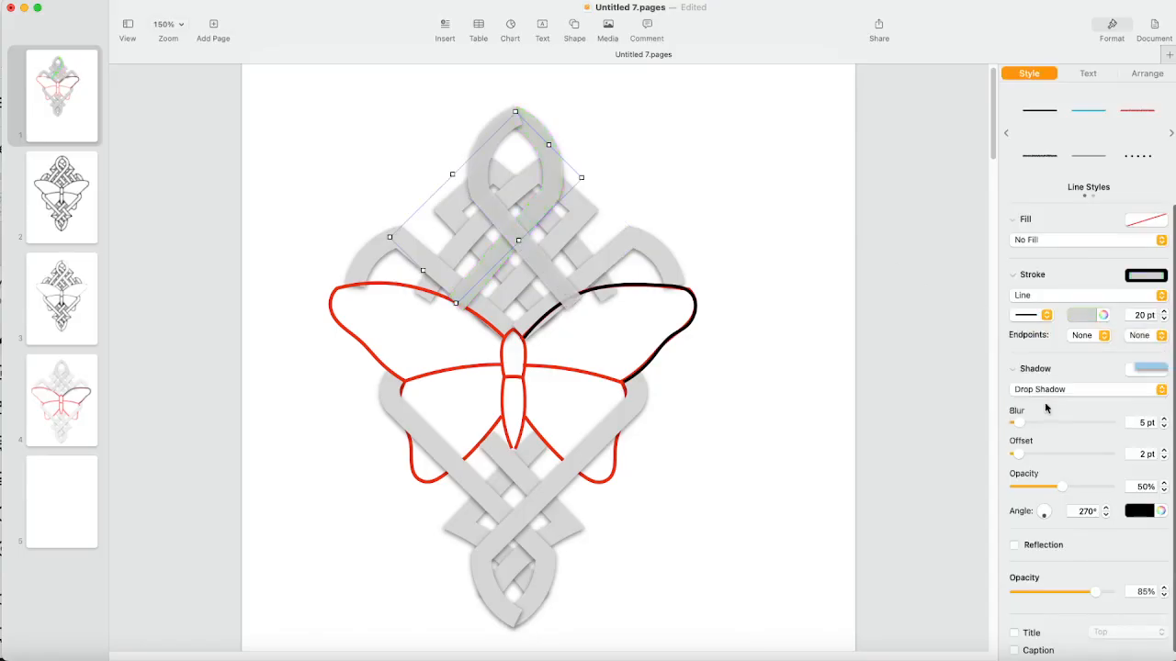
left_click(780, 223)
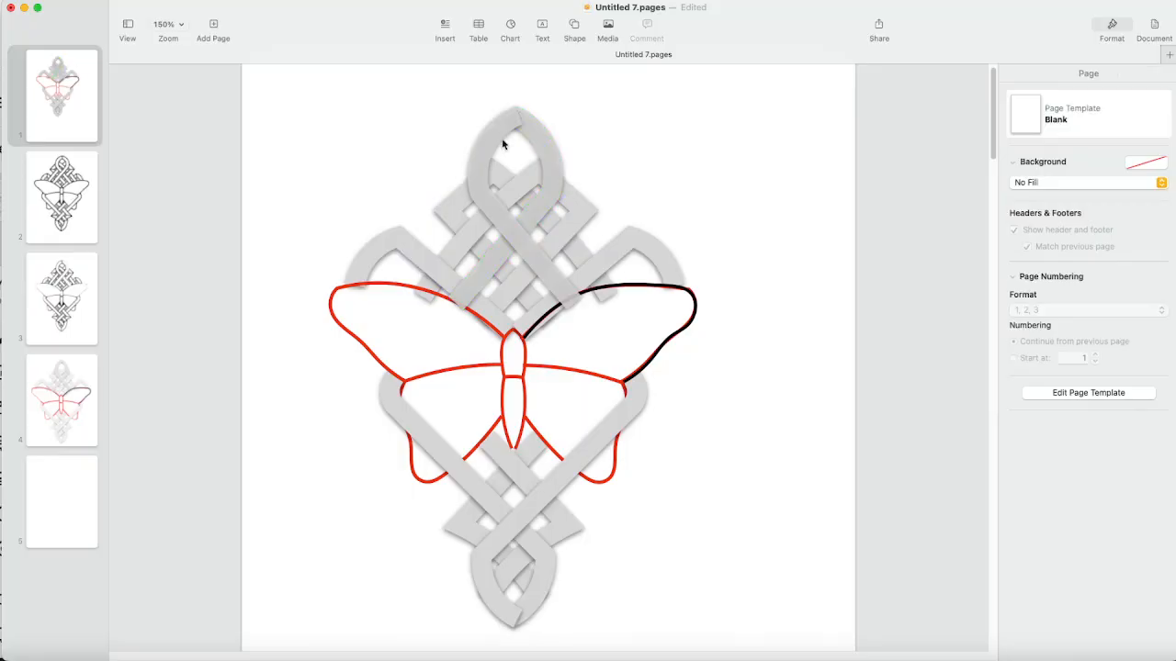
- Try No Shadow on the flipped strand of the top loop and restore its drop shadow
left_click(538, 142)
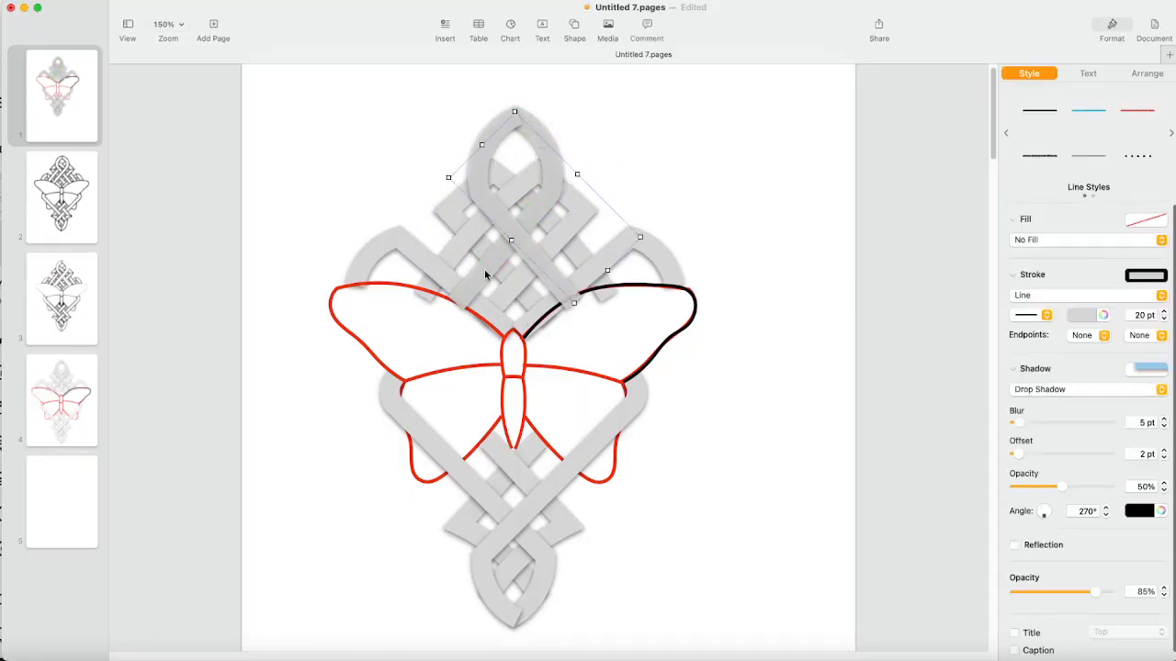
left_click(1045, 390)
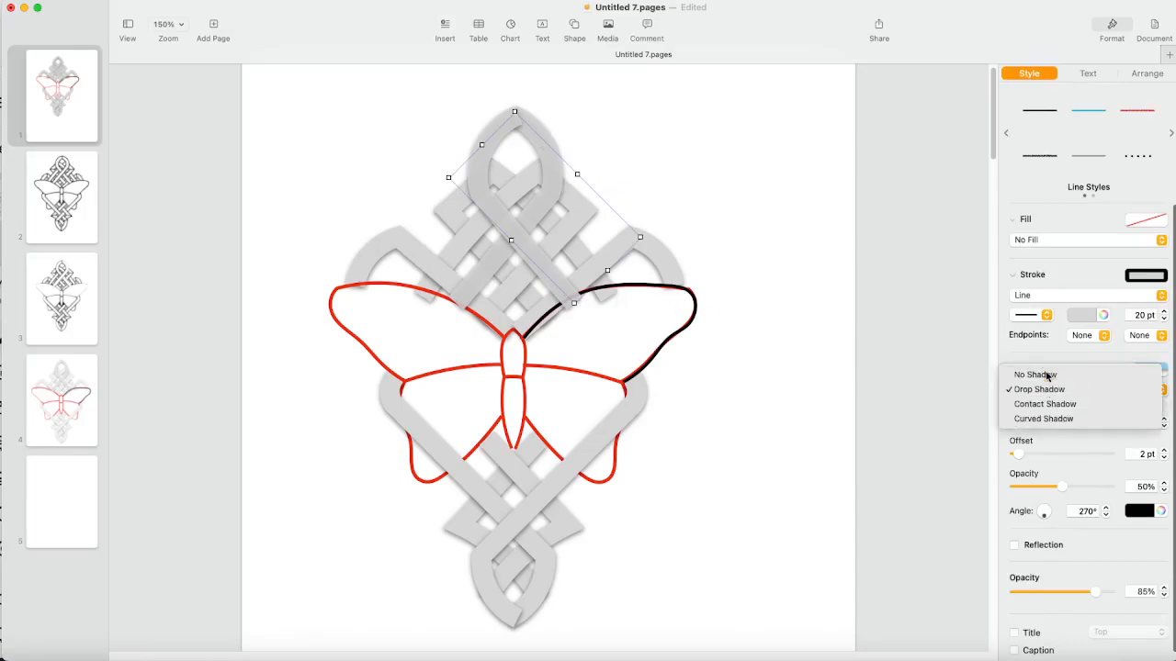
left_click(1046, 374)
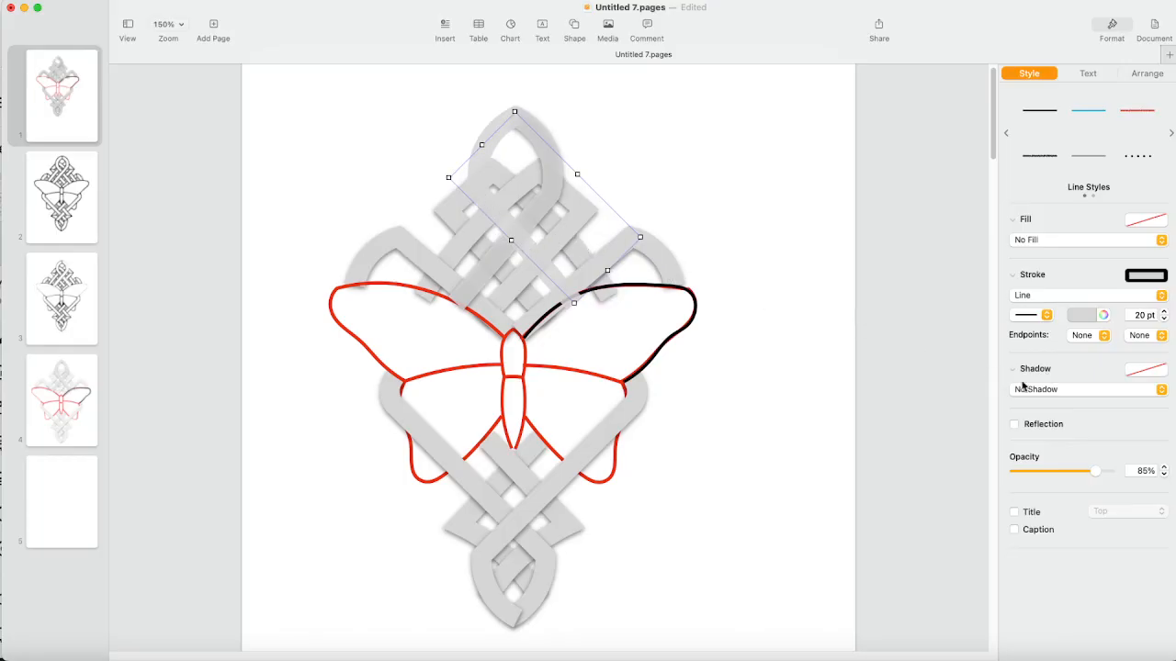
left_click(1049, 390)
left_click(1052, 403)
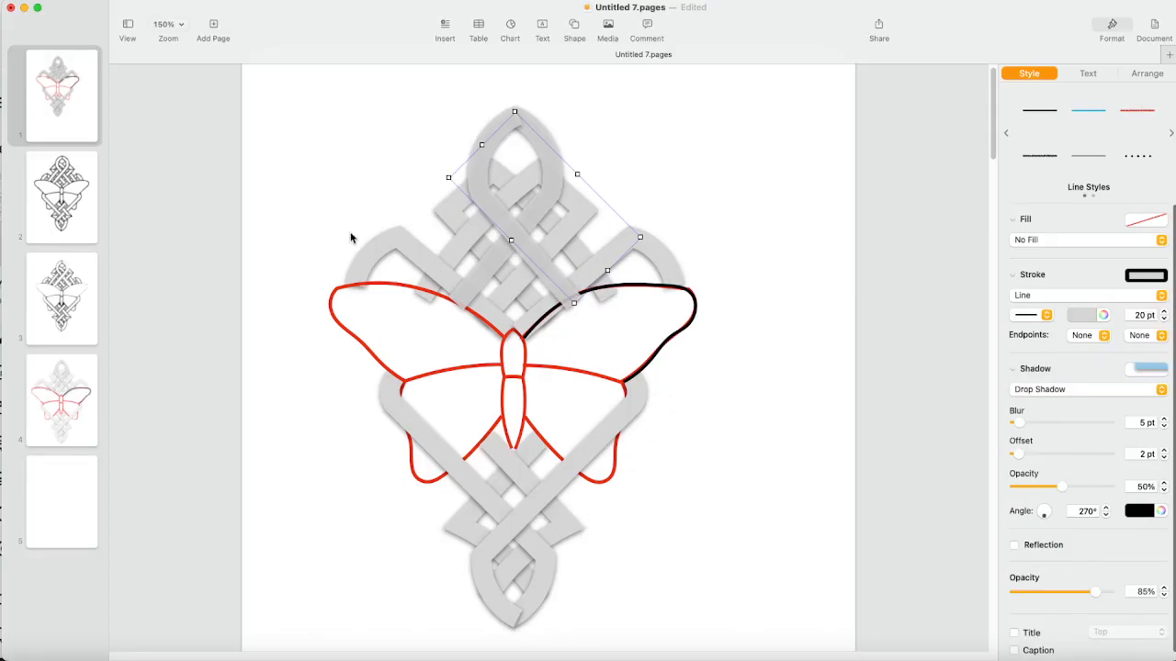
left_click(768, 240)
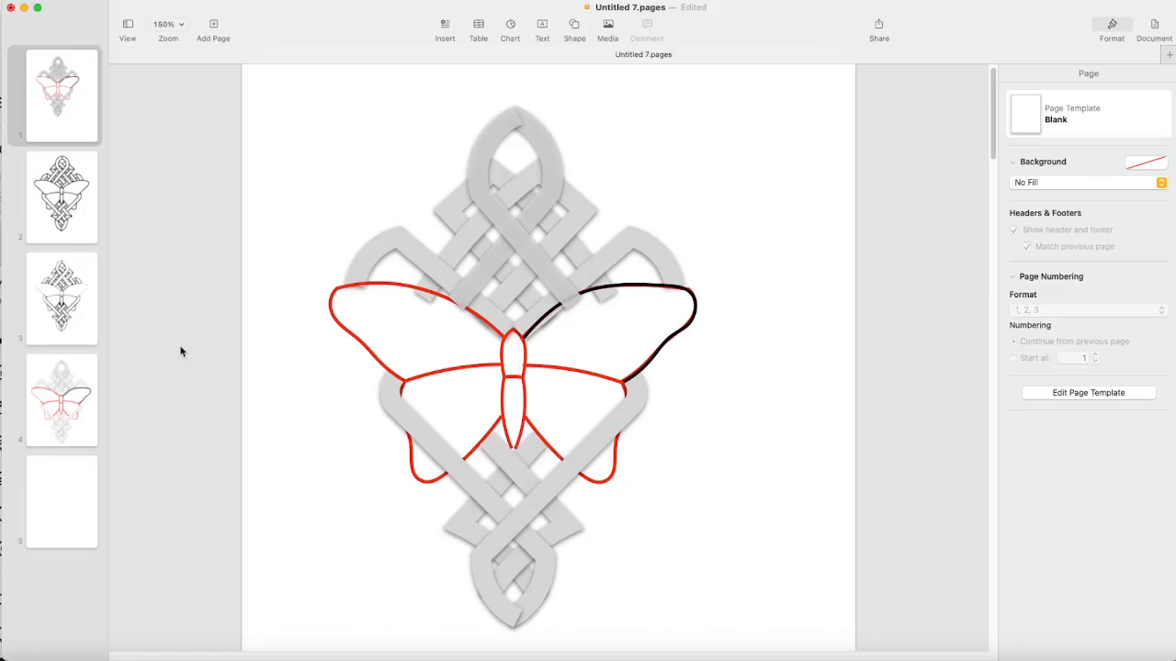
- Examine the whole butterfly and knot design on page 4 at 100% zoom
left_click(69, 395)
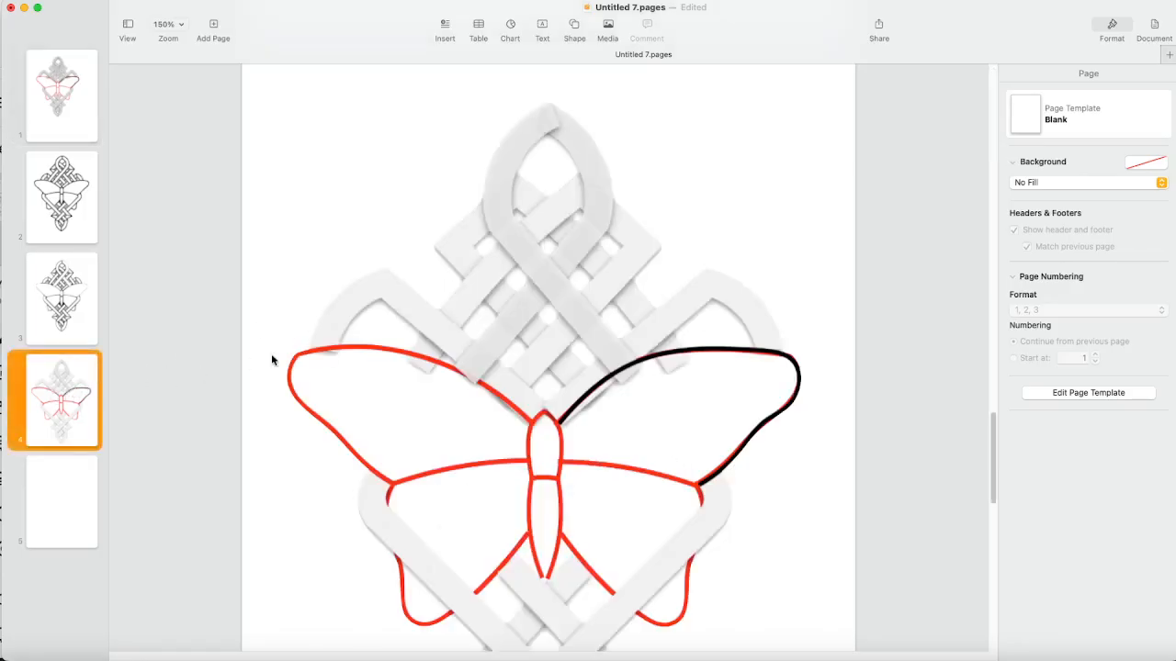
scroll(282, 349, "down", 2)
scroll(282, 349, "down", 2)
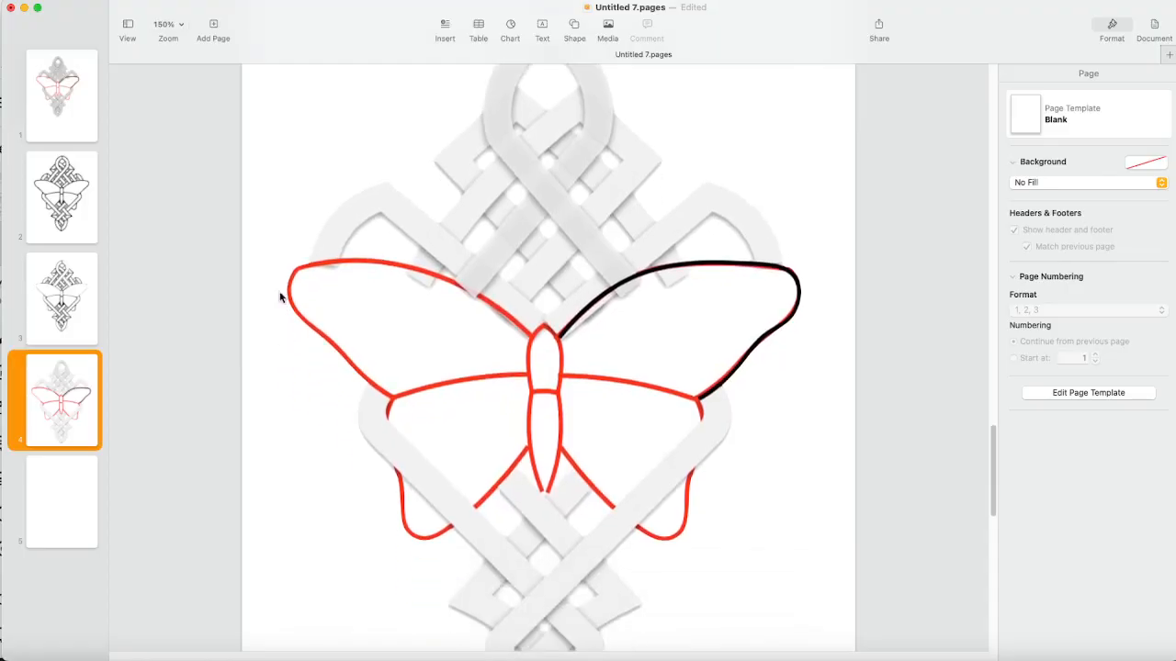
left_click(176, 26)
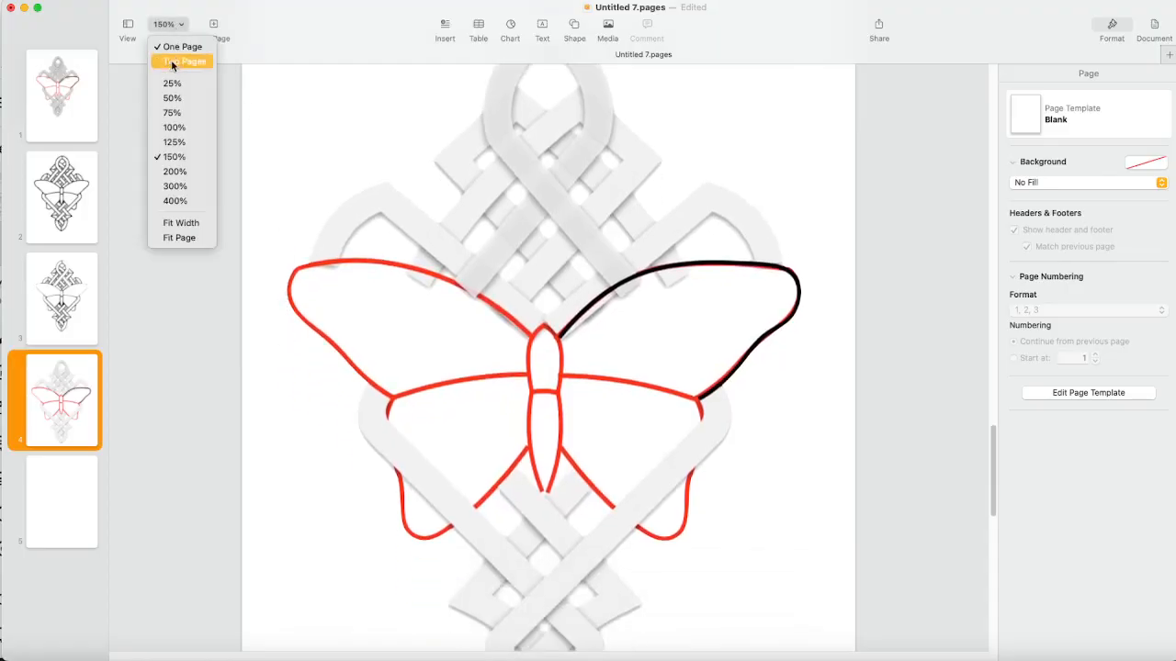
left_click(181, 142)
scroll(368, 265, "up", 1)
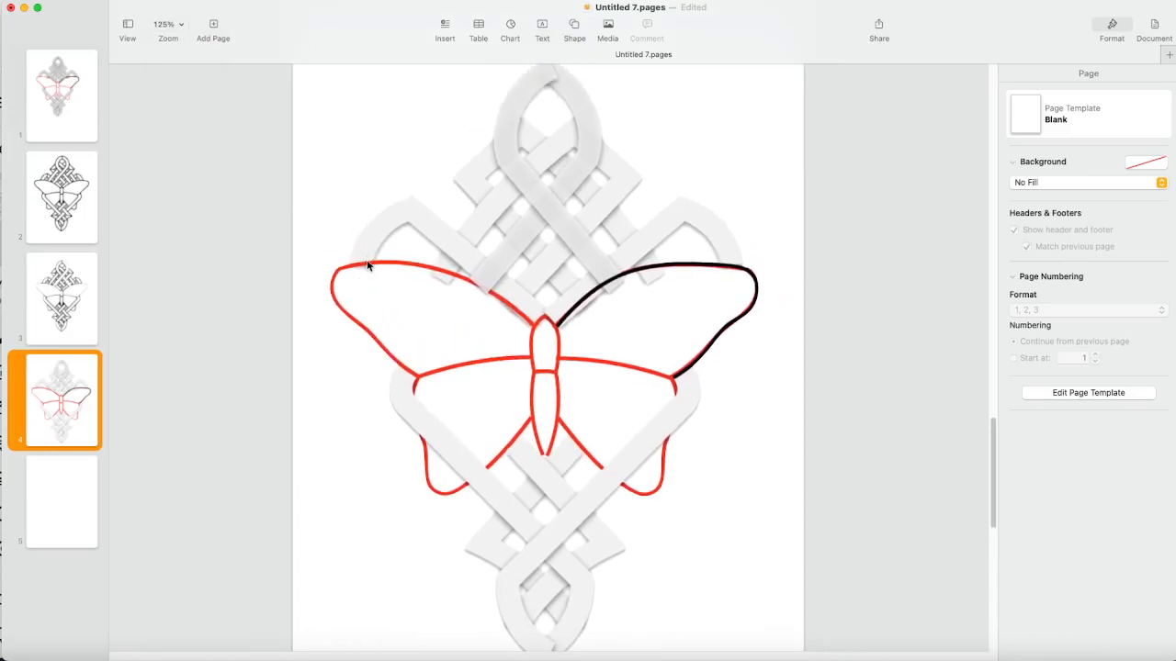
scroll(367, 262, "down", 3)
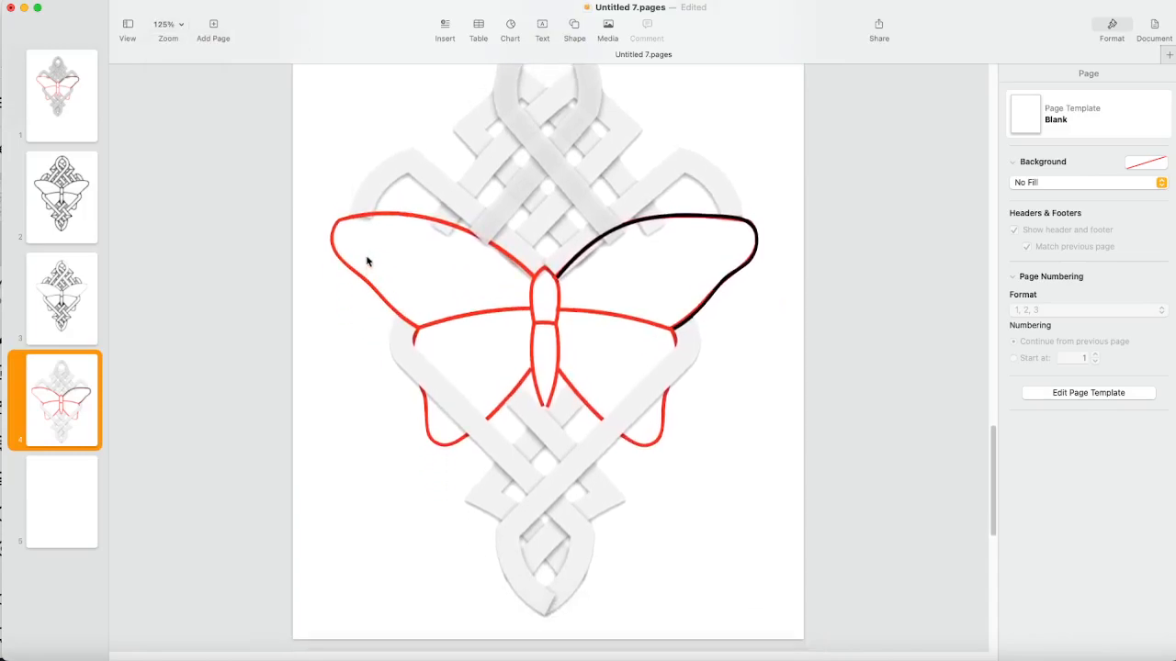
left_click(175, 27)
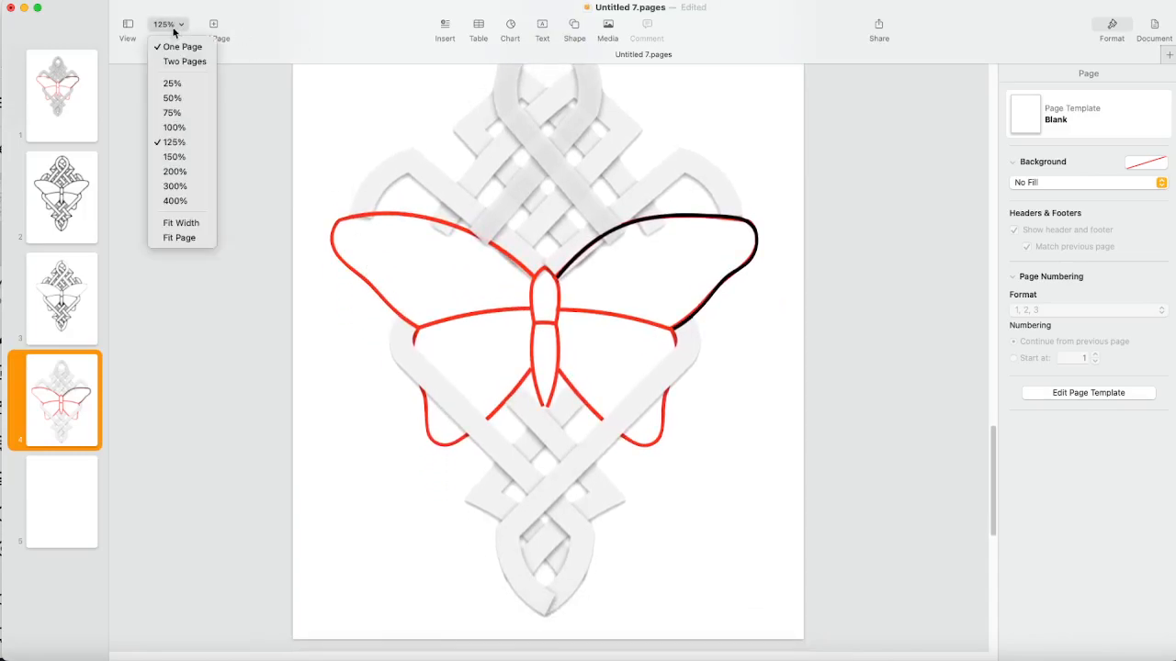
left_click(171, 127)
scroll(366, 225, "up", 2)
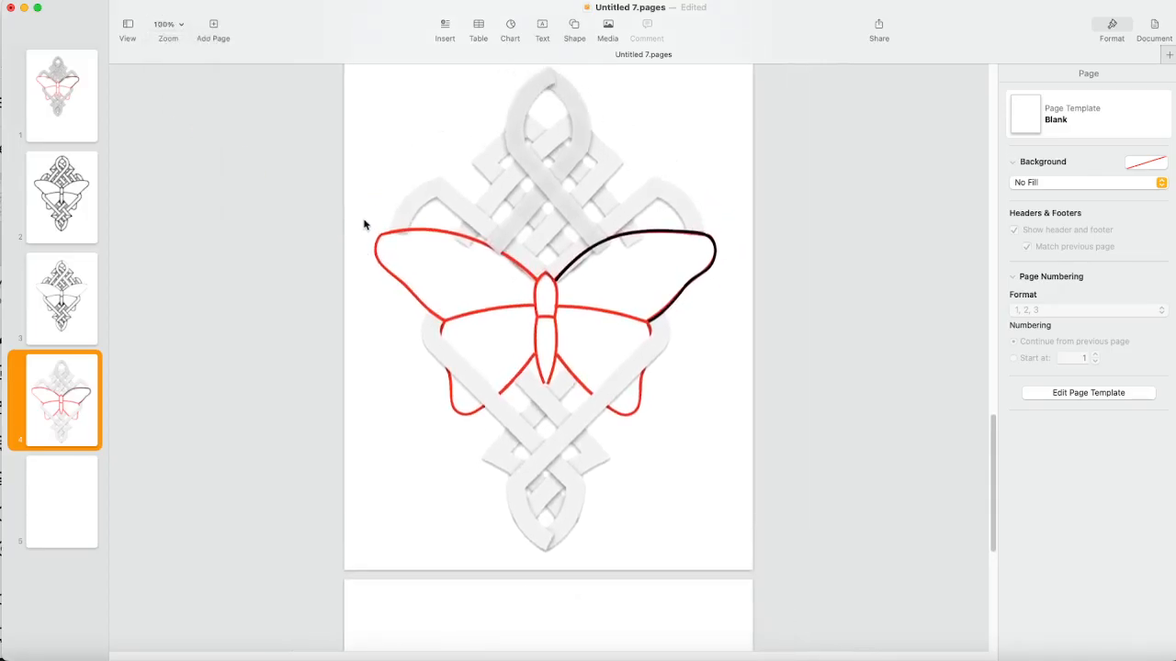
scroll(366, 222, "up", 1)
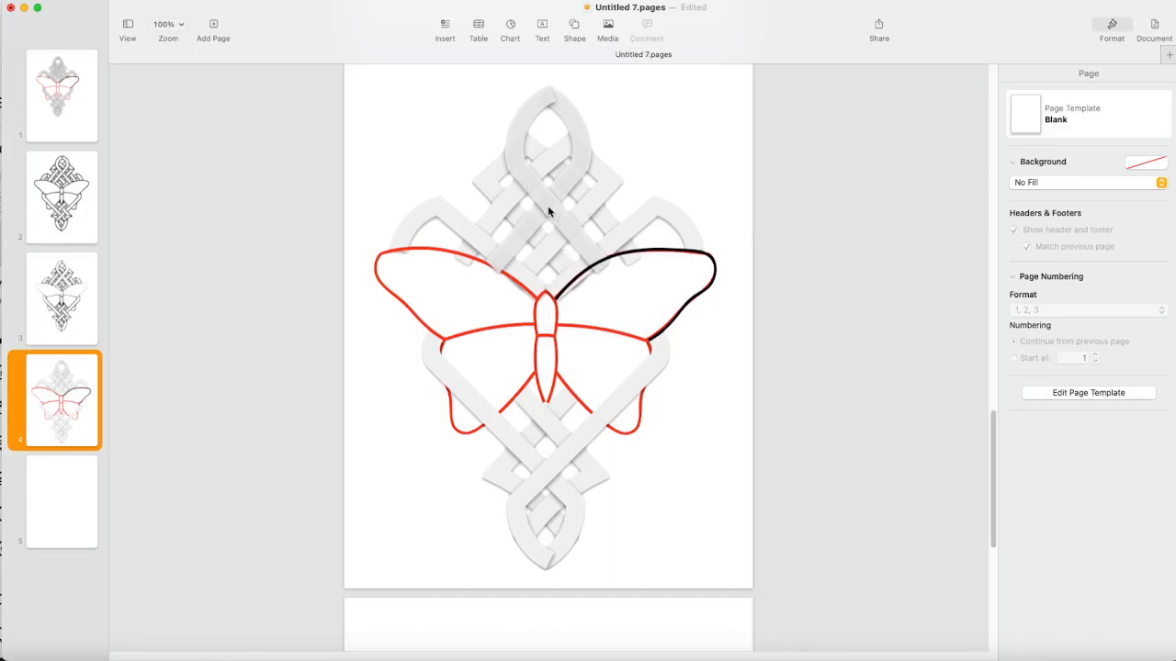
- View the line drawing on page 2 and the photo and document scan options for the blank page 5
left_click(67, 210)
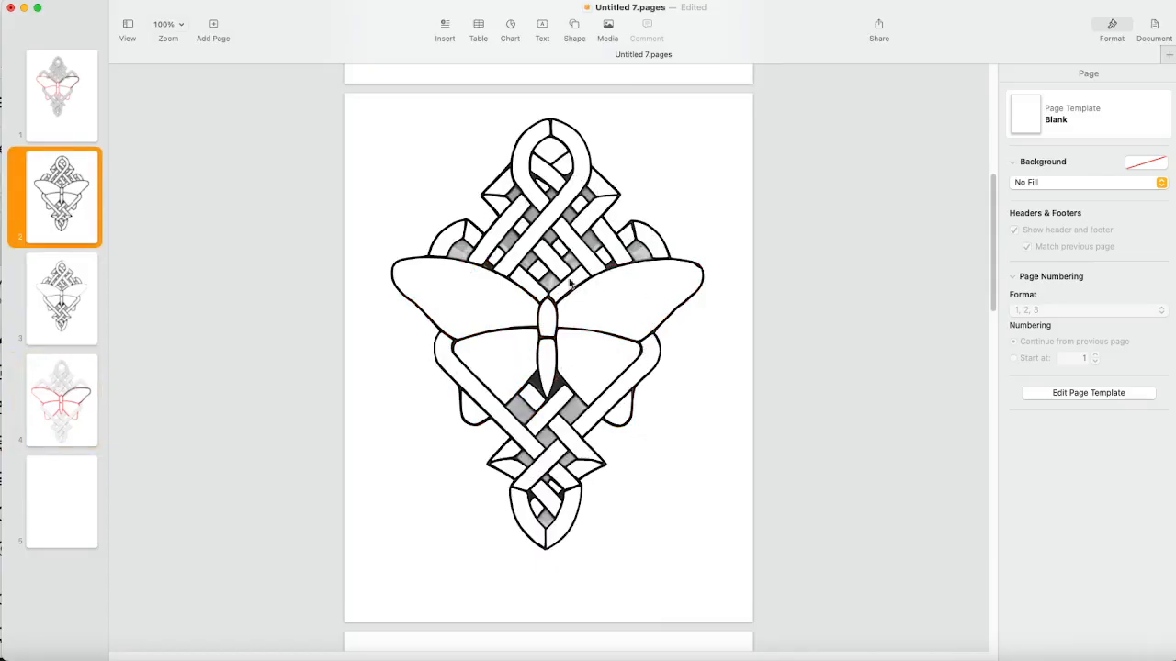
left_click(76, 488)
right_click(515, 362)
left_click(470, 348)
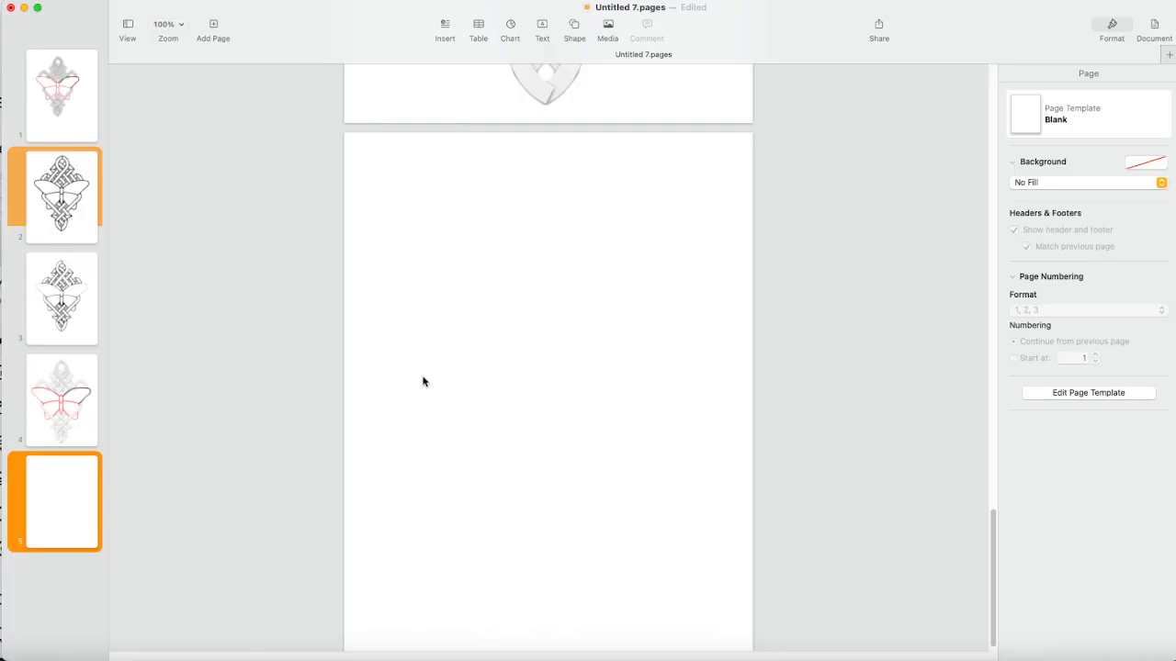
right_click(465, 355)
left_click(463, 341)
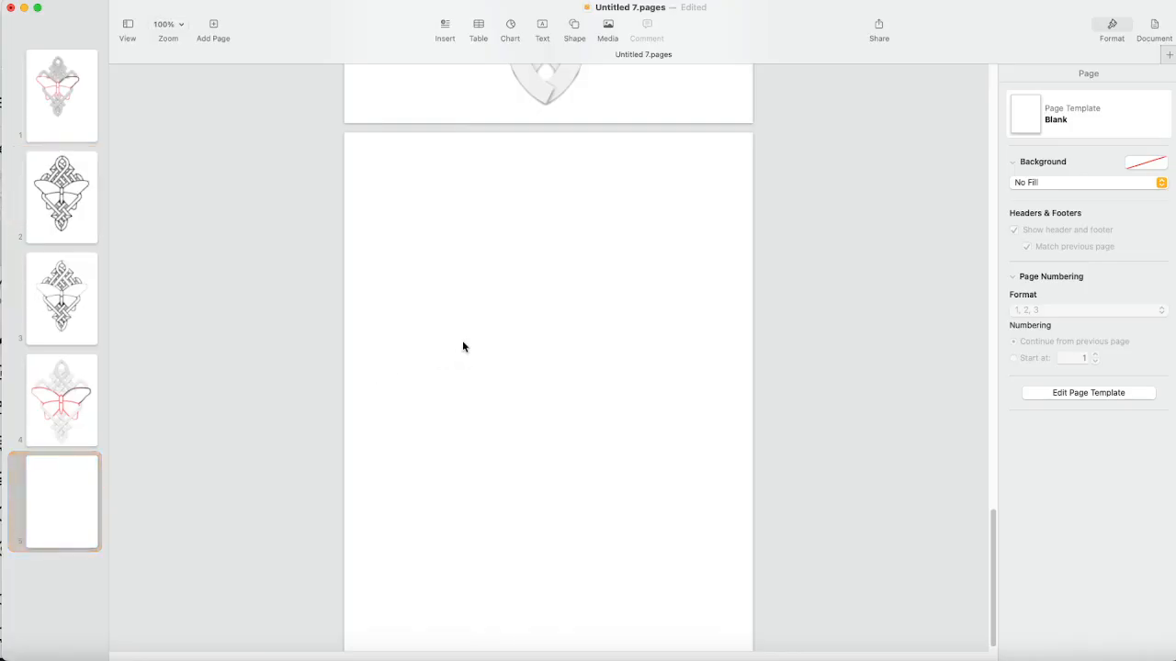
right_click(463, 342)
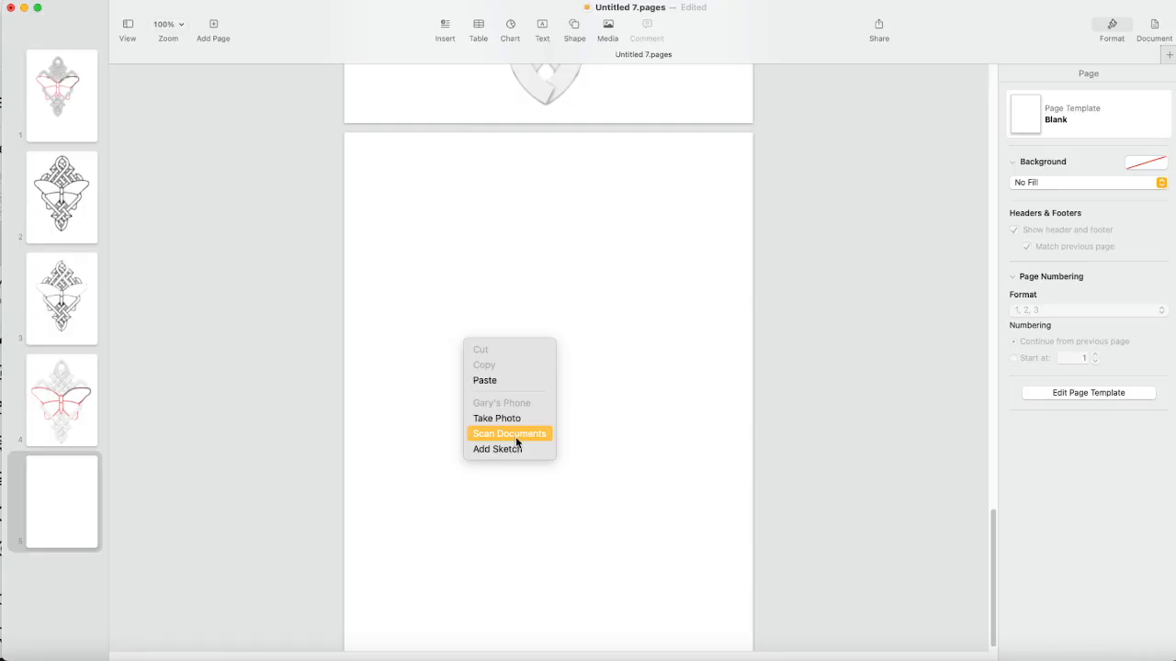
- Inspect the line drawing image on page 3
left_click(68, 302)
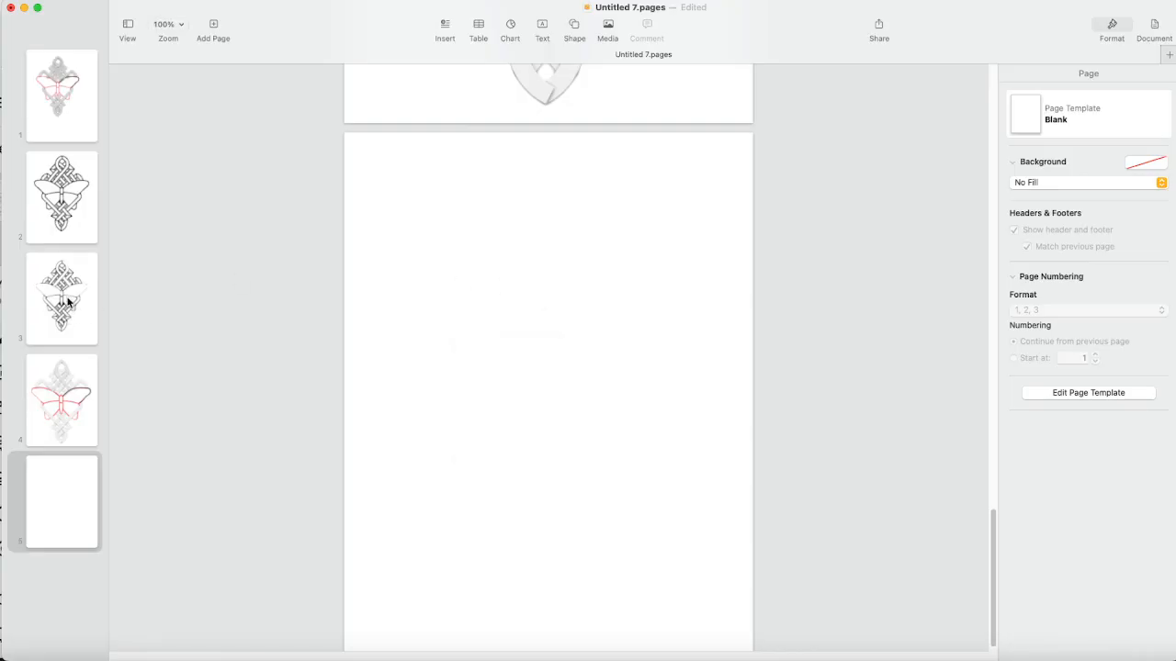
left_click(68, 302)
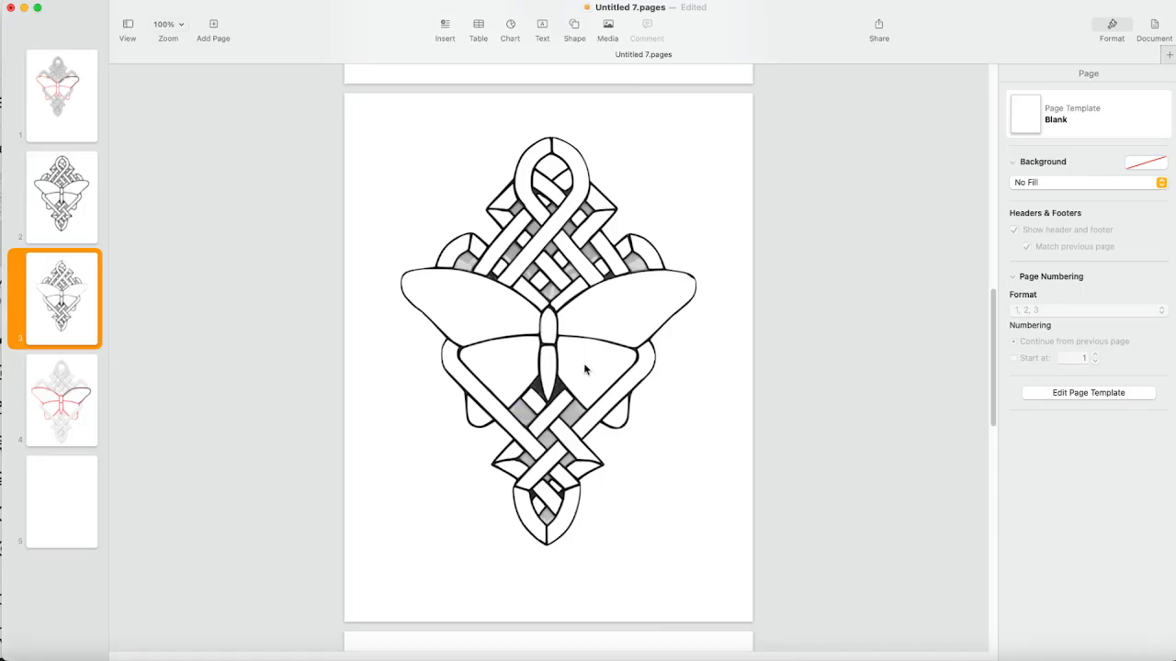
left_click(552, 267)
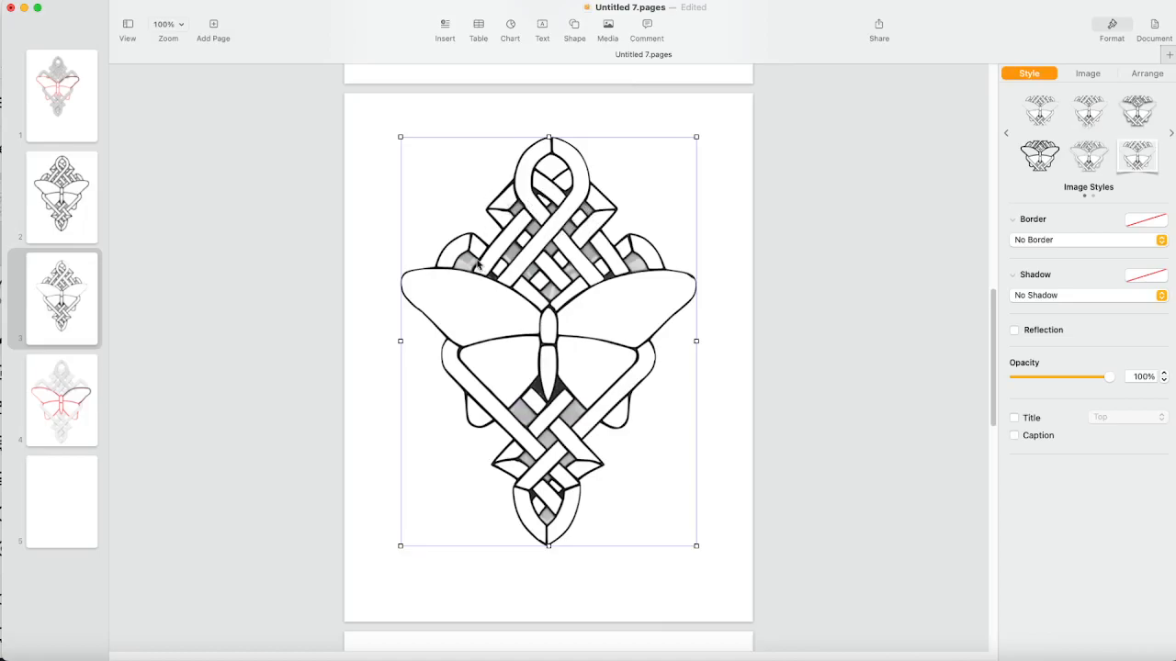
- Select the line drawing on page 2 and start background removal on it
left_click(55, 200)
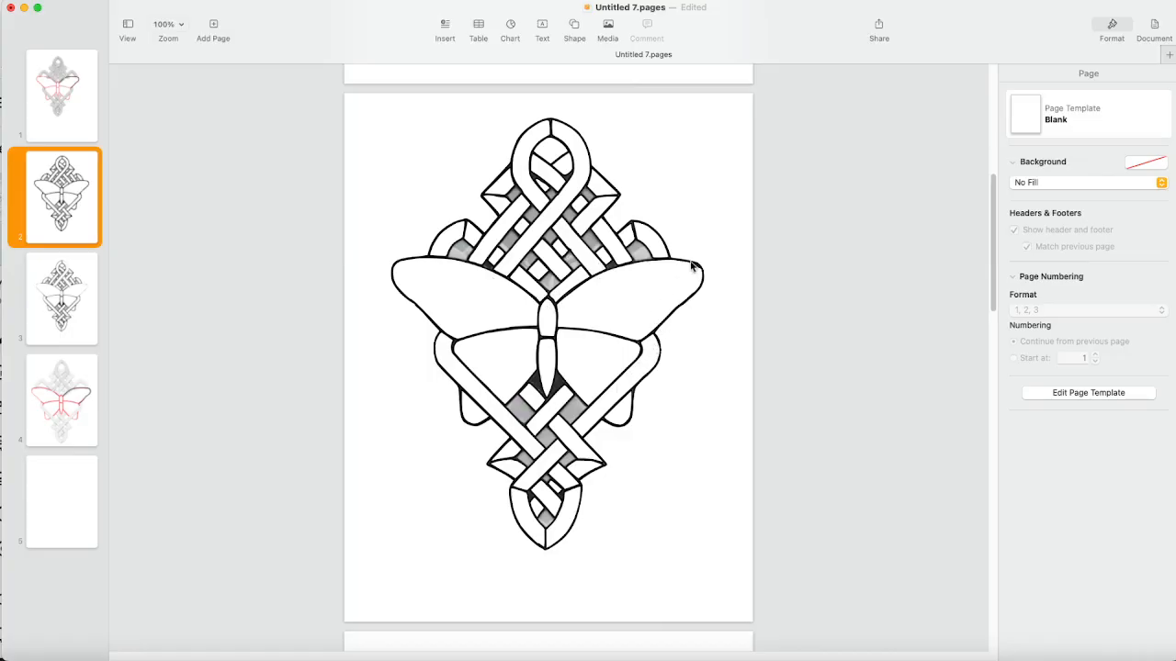
left_click(570, 228)
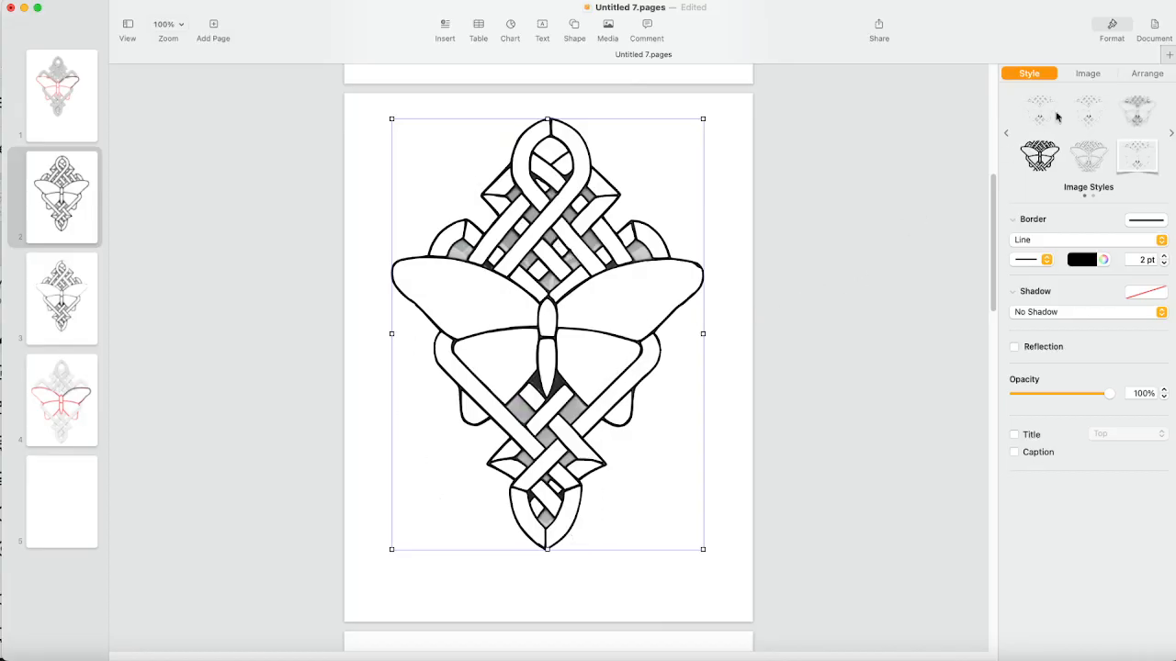
left_click(1093, 75)
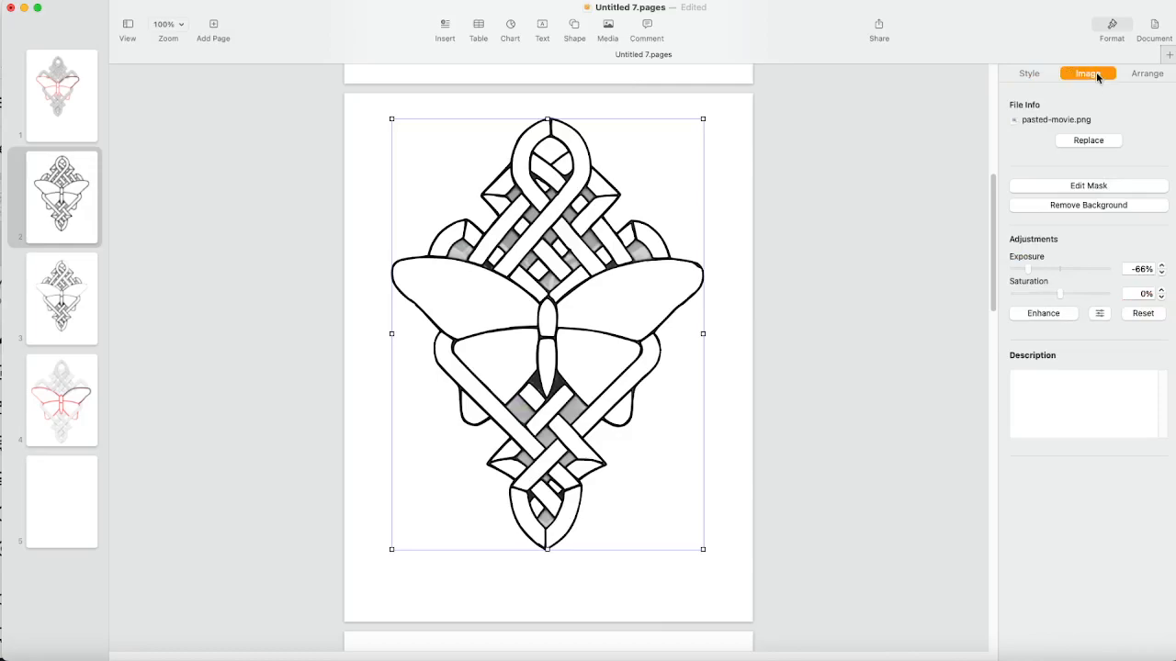
left_click(1072, 206)
- Try sampling more colors across the outer area, the butterfly wings and the shaded knot gaps to make them transparent
left_click_drag(675, 171, 708, 179)
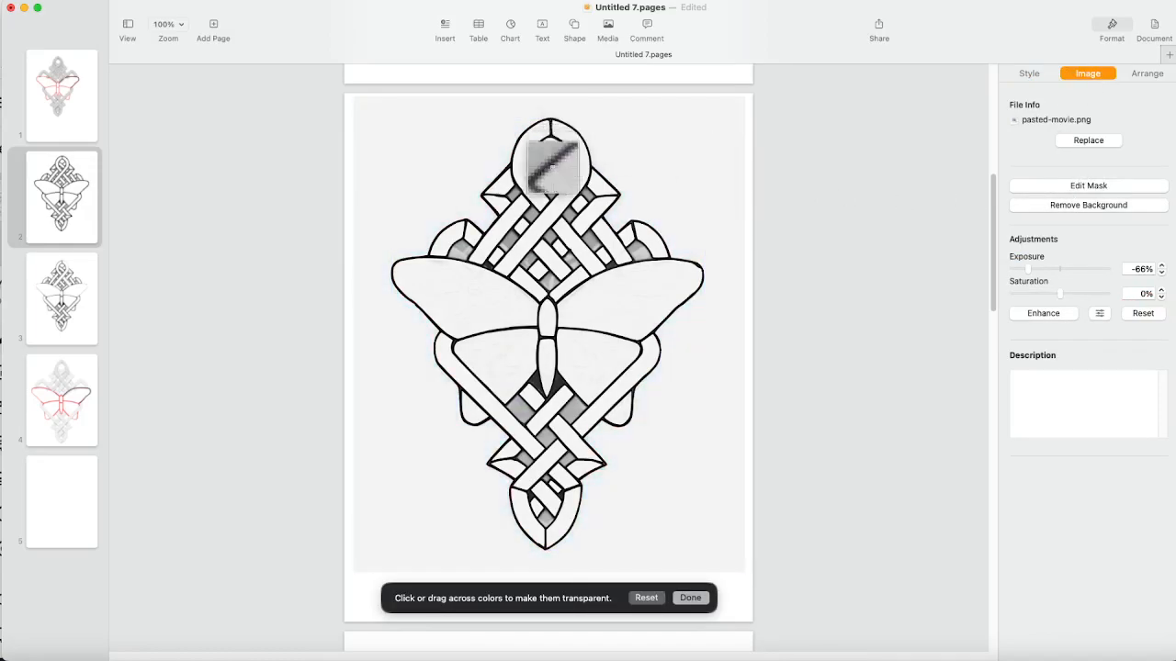
left_click_drag(413, 299, 542, 336)
left_click_drag(613, 310, 667, 323)
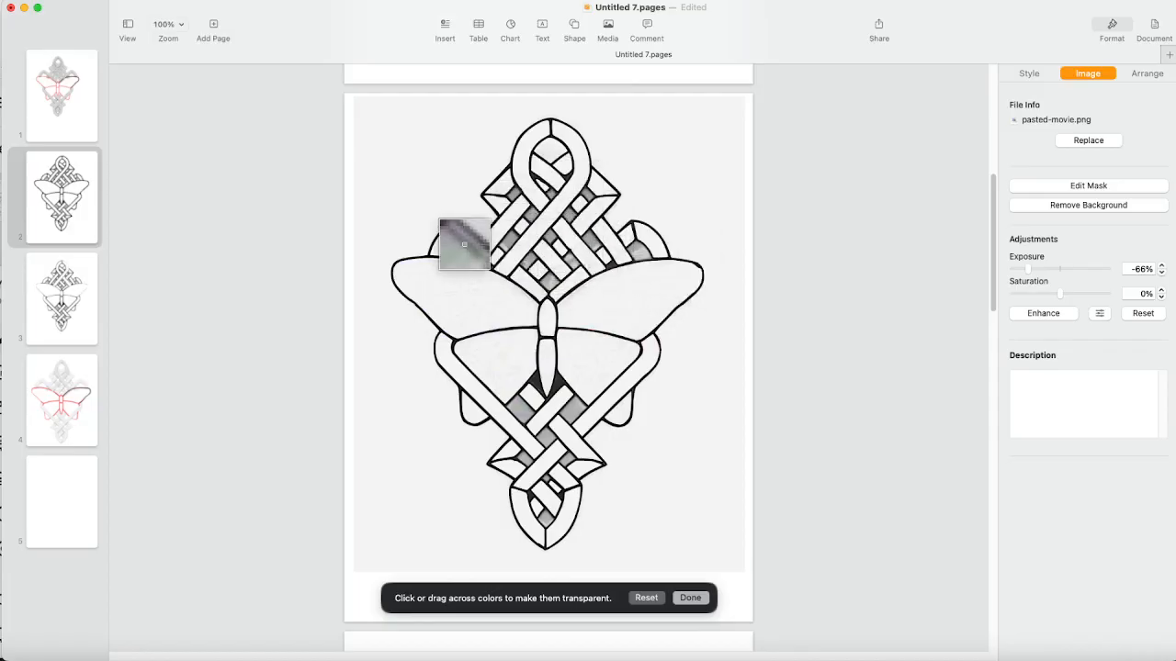
left_click_drag(461, 248, 515, 270)
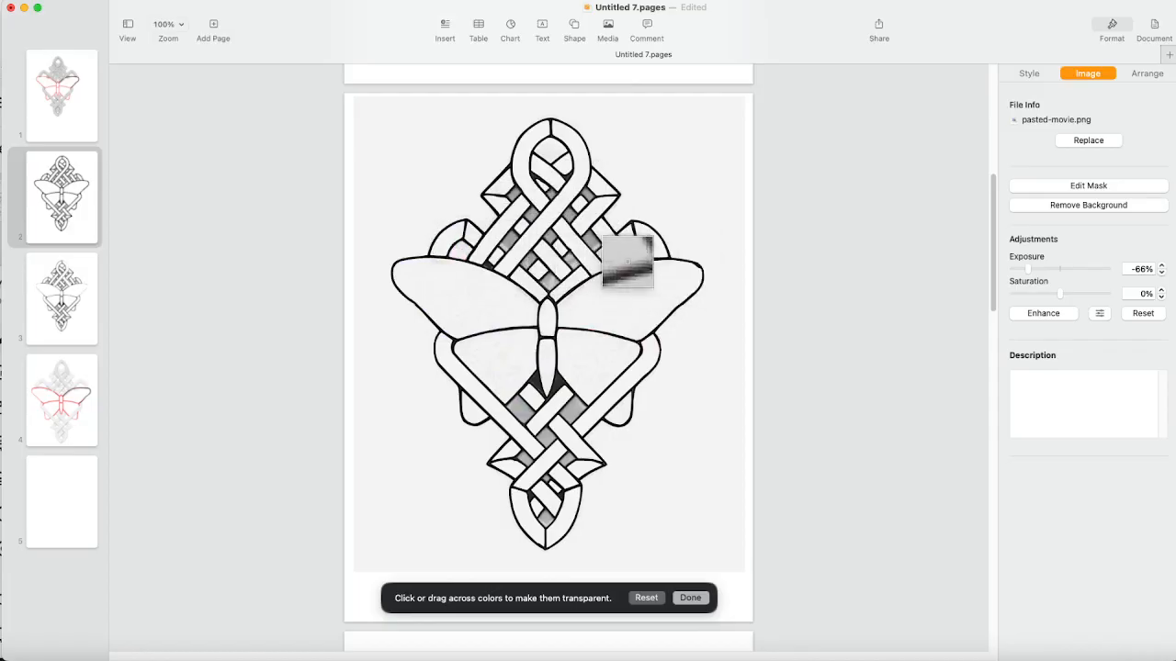
left_click_drag(531, 214, 575, 240)
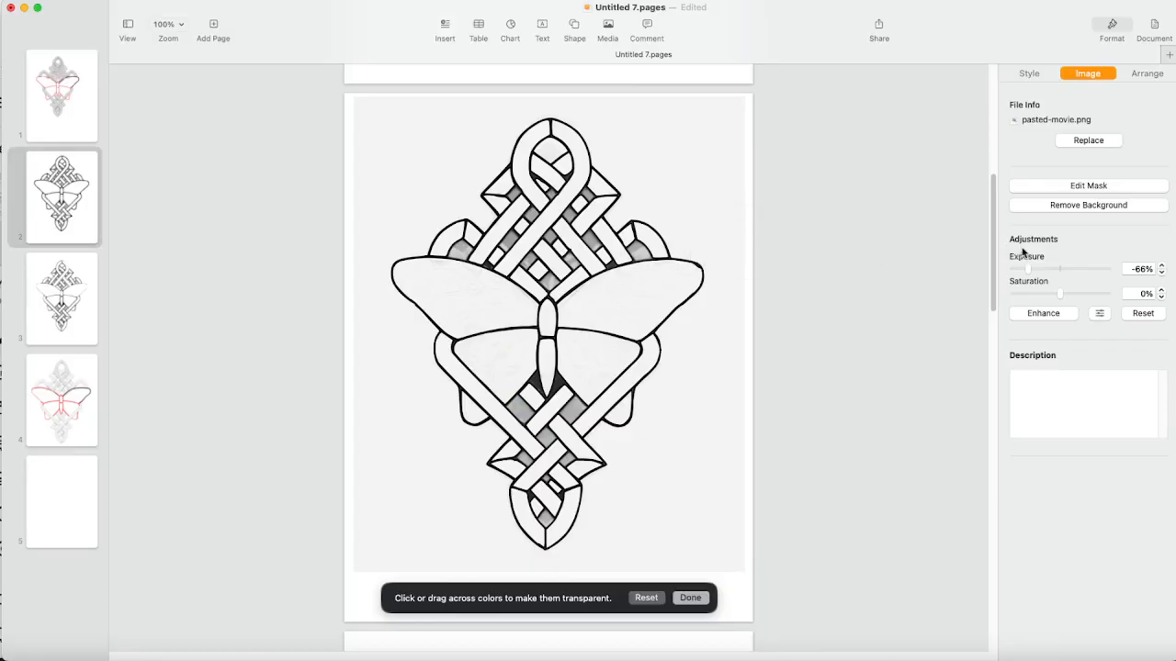
- Try border line widths between 1 pt and 5 pt on the line drawing and return it to 2 pt
left_click(1029, 73)
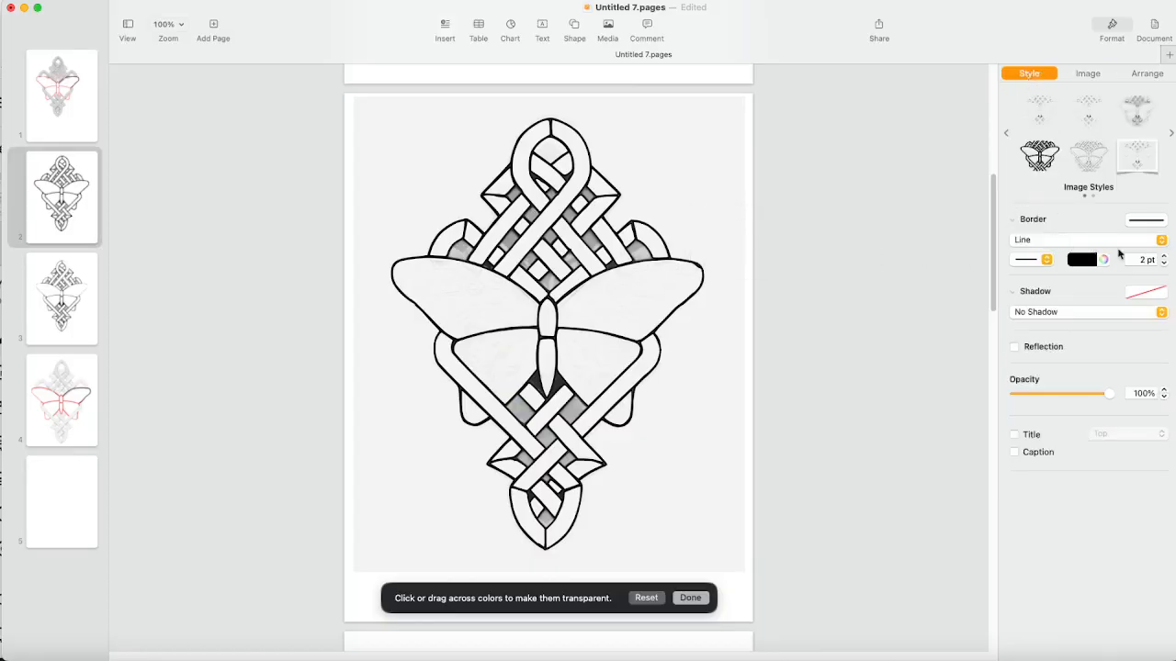
left_click(1164, 263)
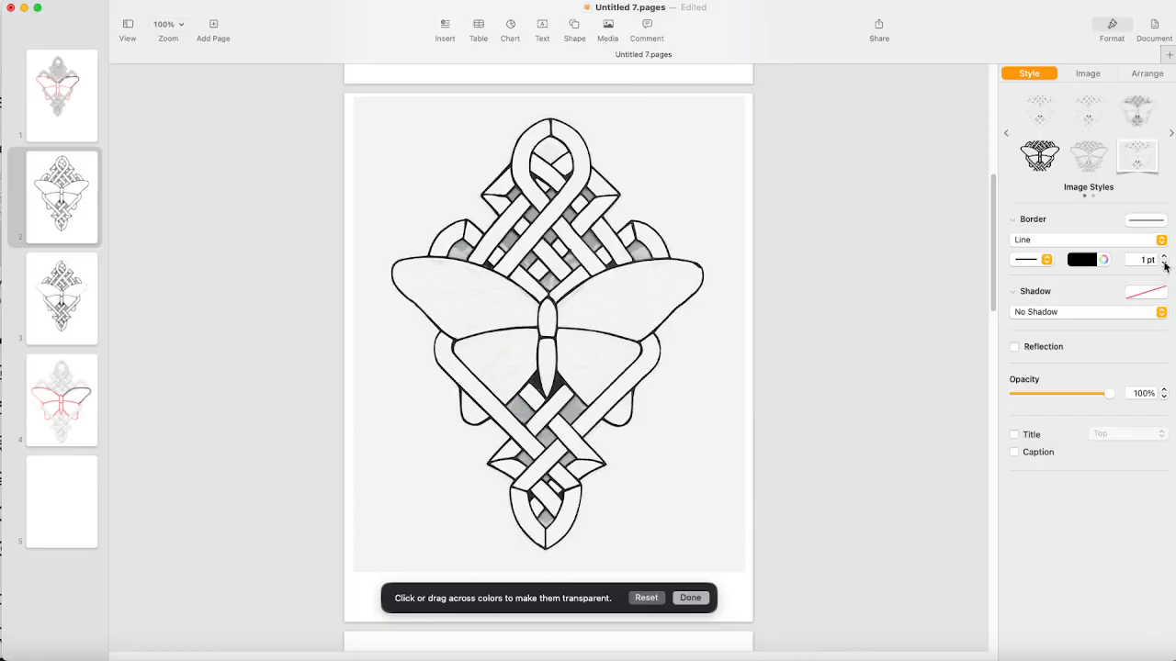
left_click(1164, 264)
left_click(1164, 258)
left_click(1164, 257)
left_click(1164, 258)
left_click(1164, 257)
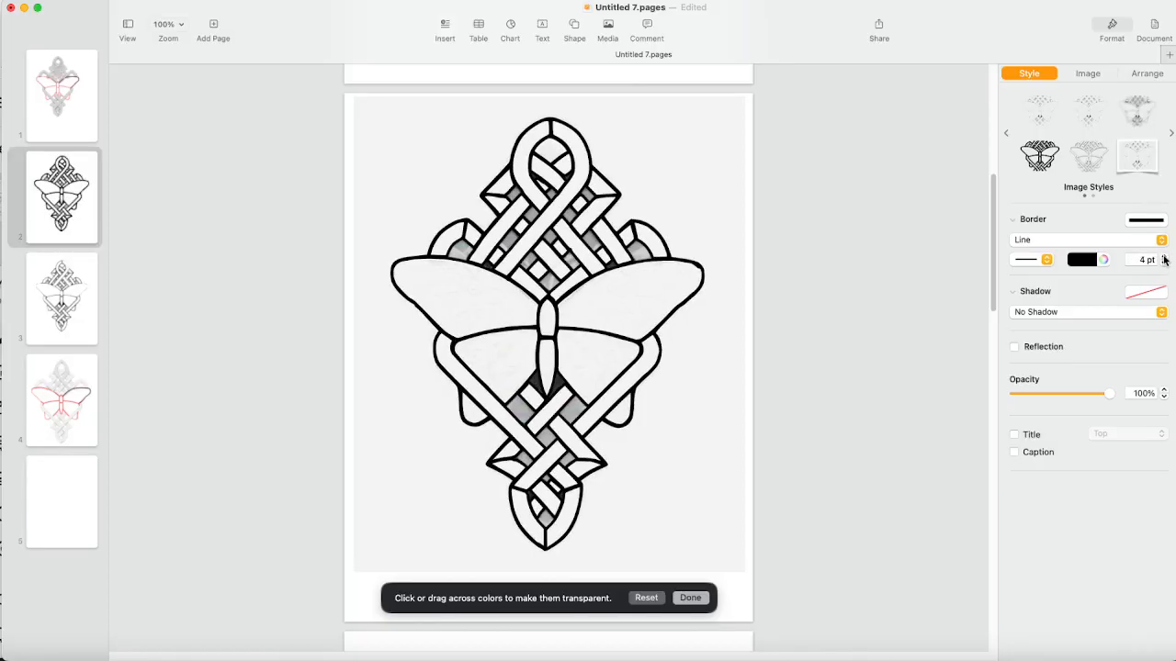
left_click(1164, 257)
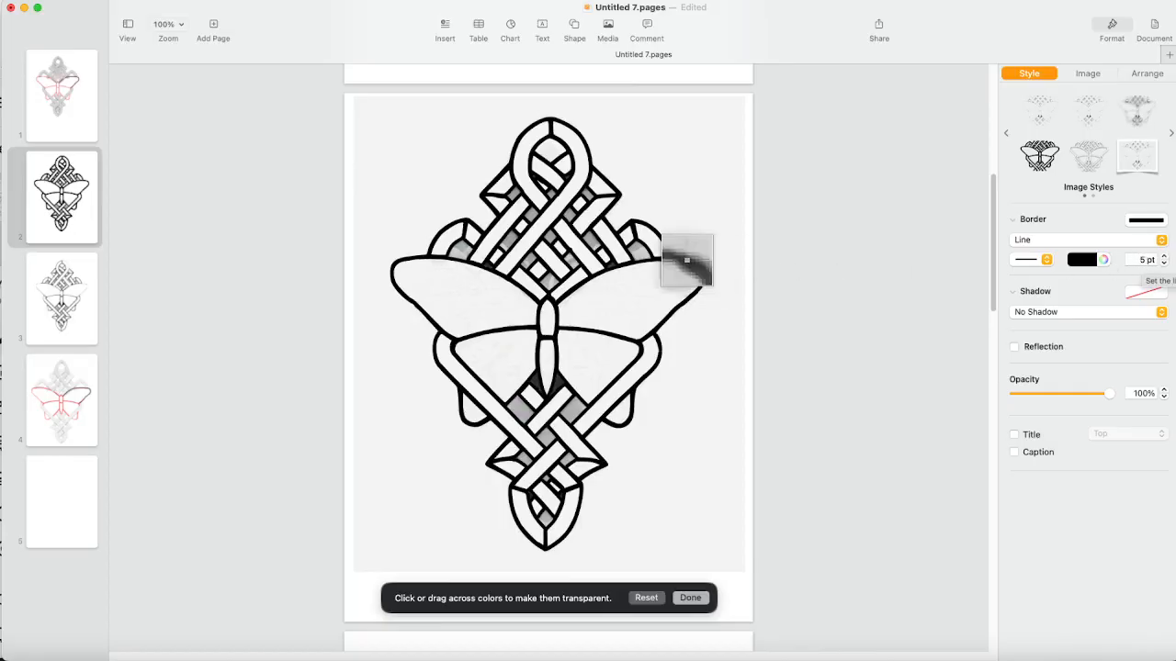
left_click(1165, 264)
left_click(1165, 265)
left_click(1165, 265)
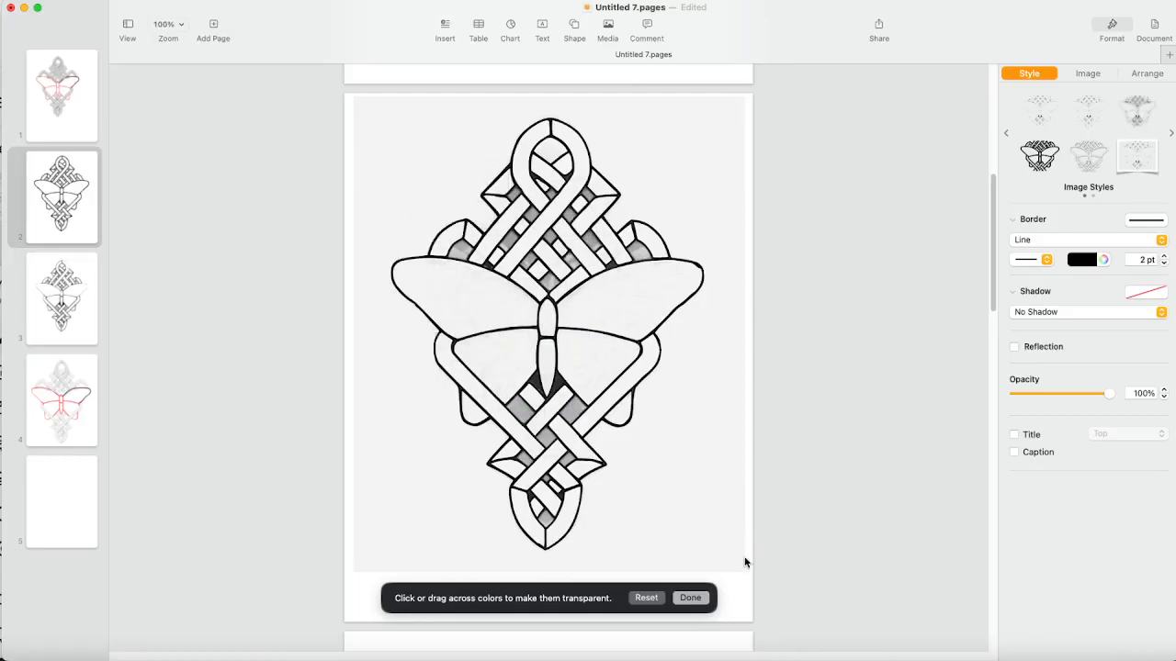
- Reset the transparency on page 2's drawing, make only the grey area outside the design transparent, and finish background removal
left_click(647, 598)
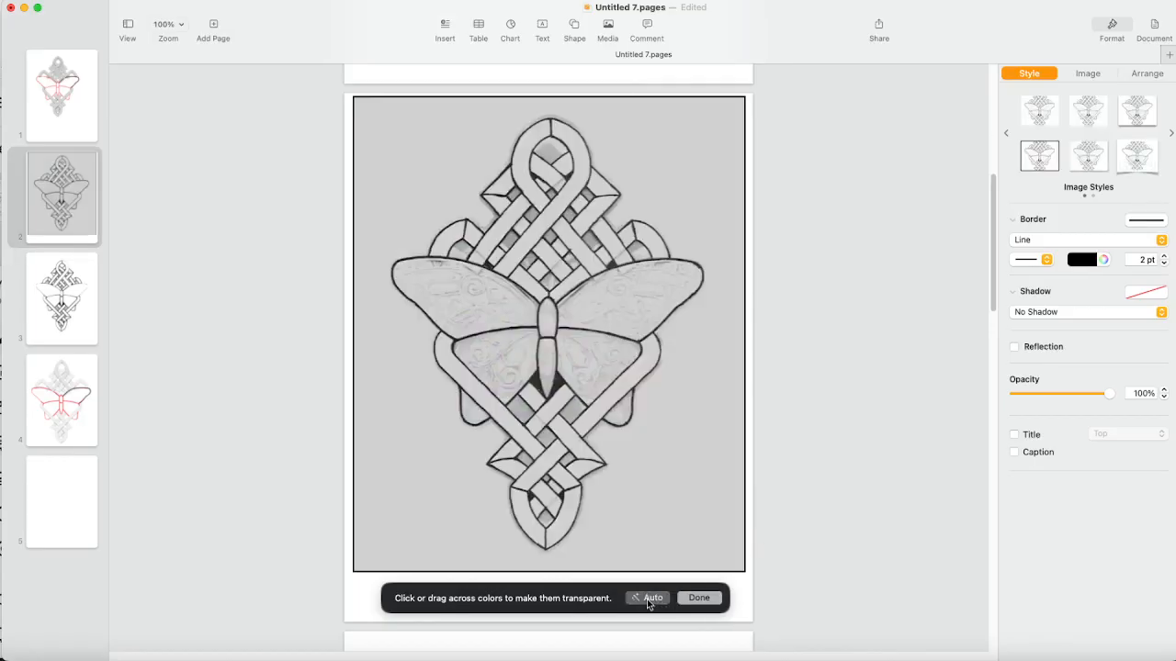
left_click_drag(703, 520, 726, 535)
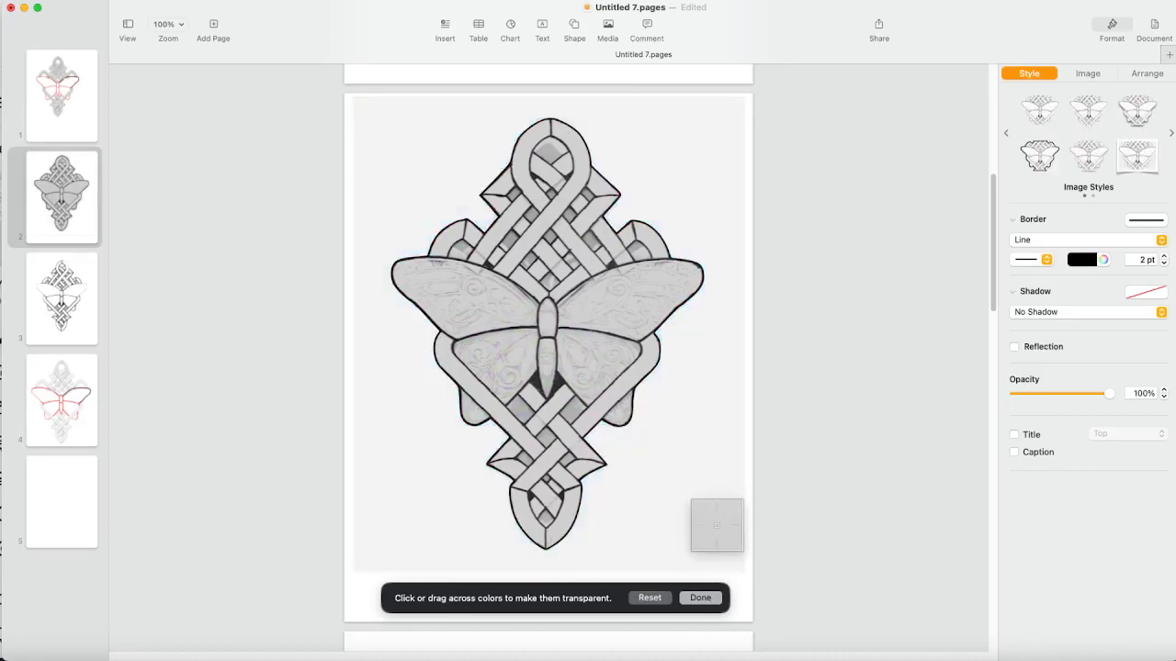
left_click(700, 598)
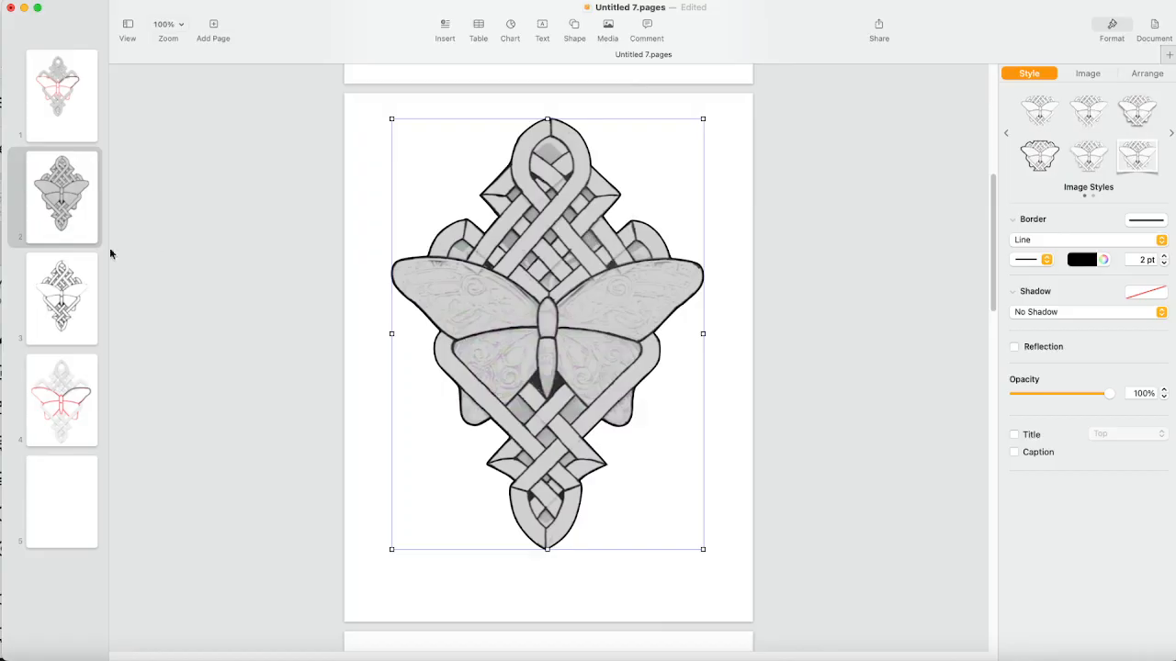
- Compare the shaded drawing on page 2 with the white line drawing on page 3
left_click(65, 288)
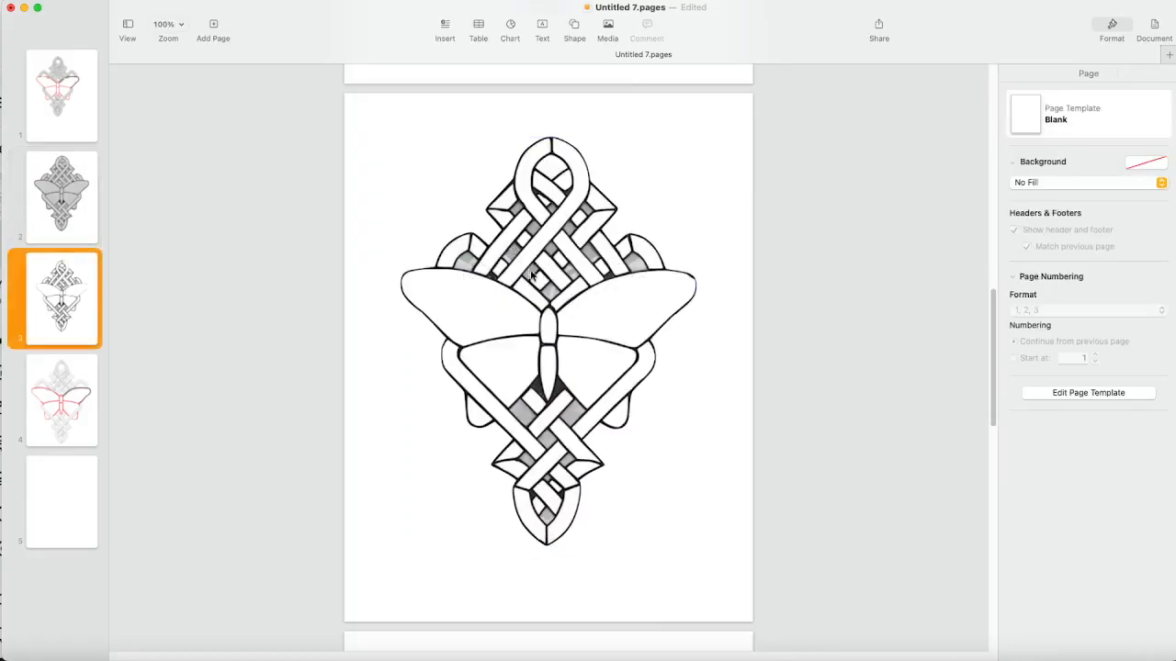
left_click(71, 204)
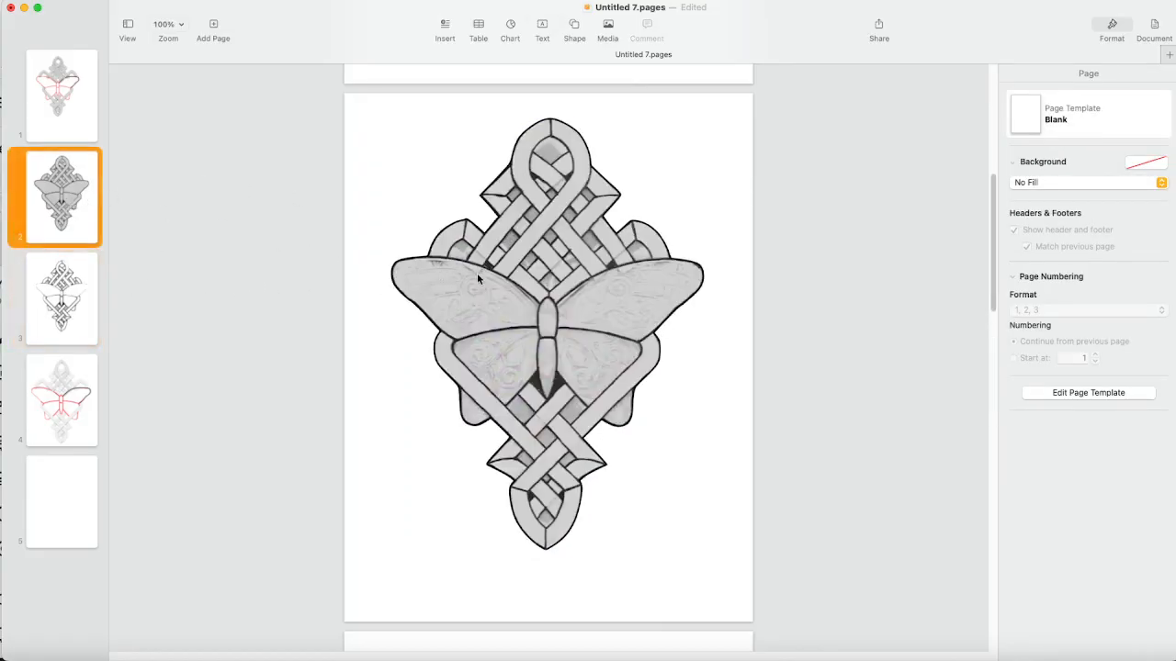
scroll(483, 267, "down", 5)
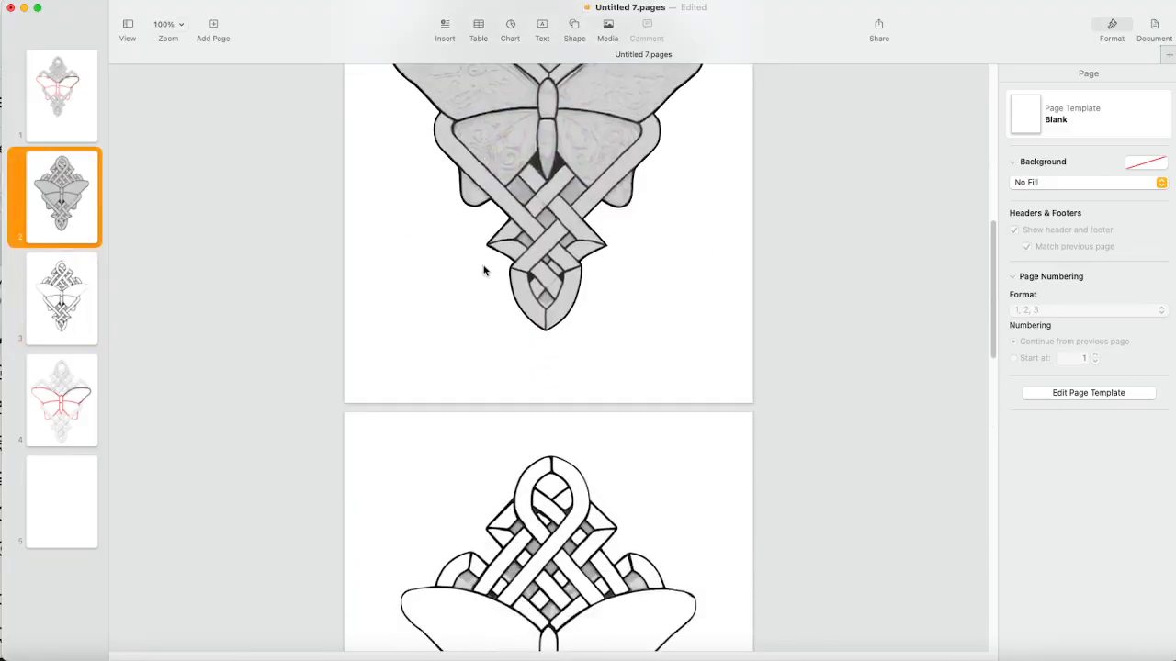
scroll(483, 270, "down", 6)
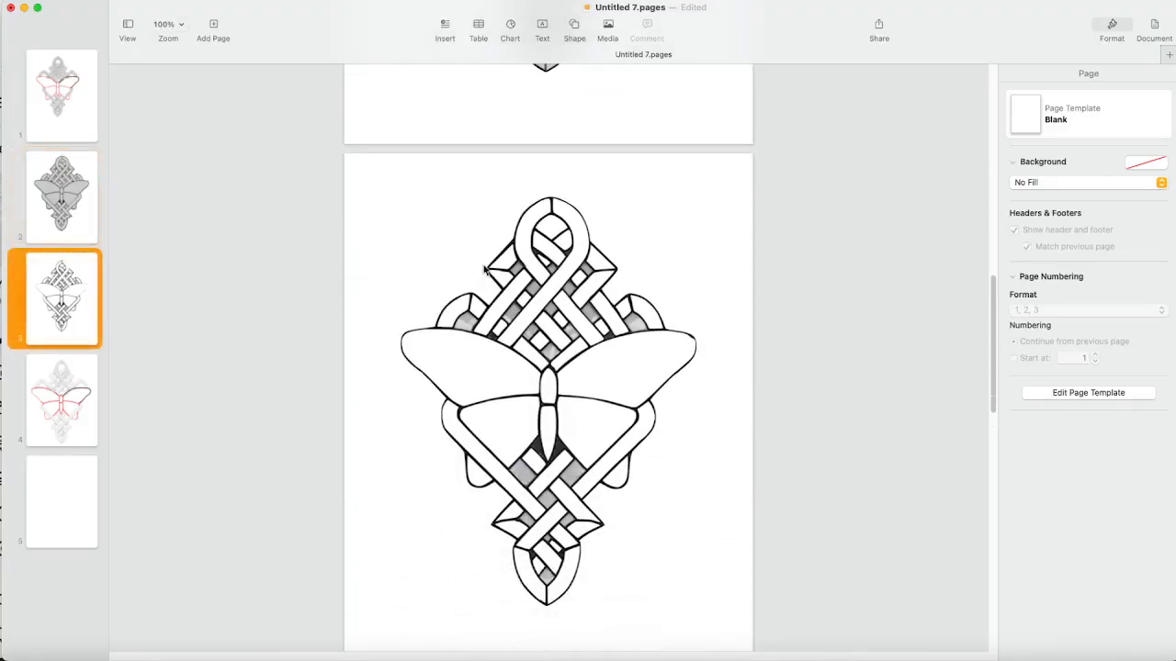
scroll(484, 268, "down", 1)
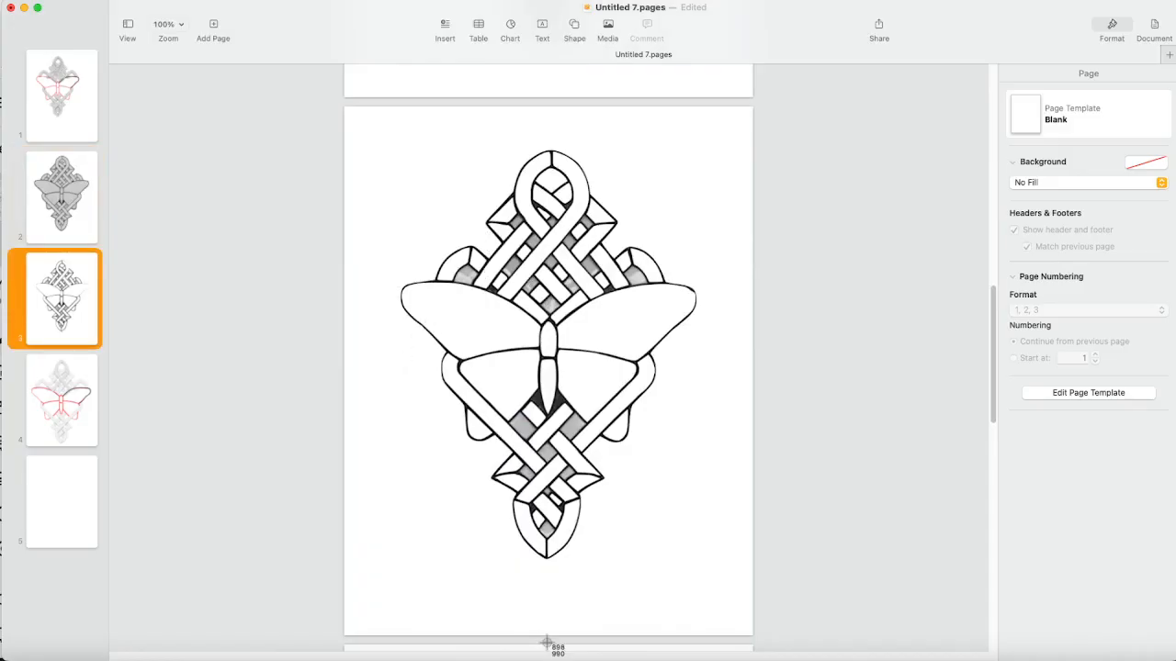
- Capture a screenshot of the line drawing on page 3 and switch to Untitled 52.pxd in Pixelmator Pro
left_click_drag(362, 119, 742, 602)
left_click(236, 657)
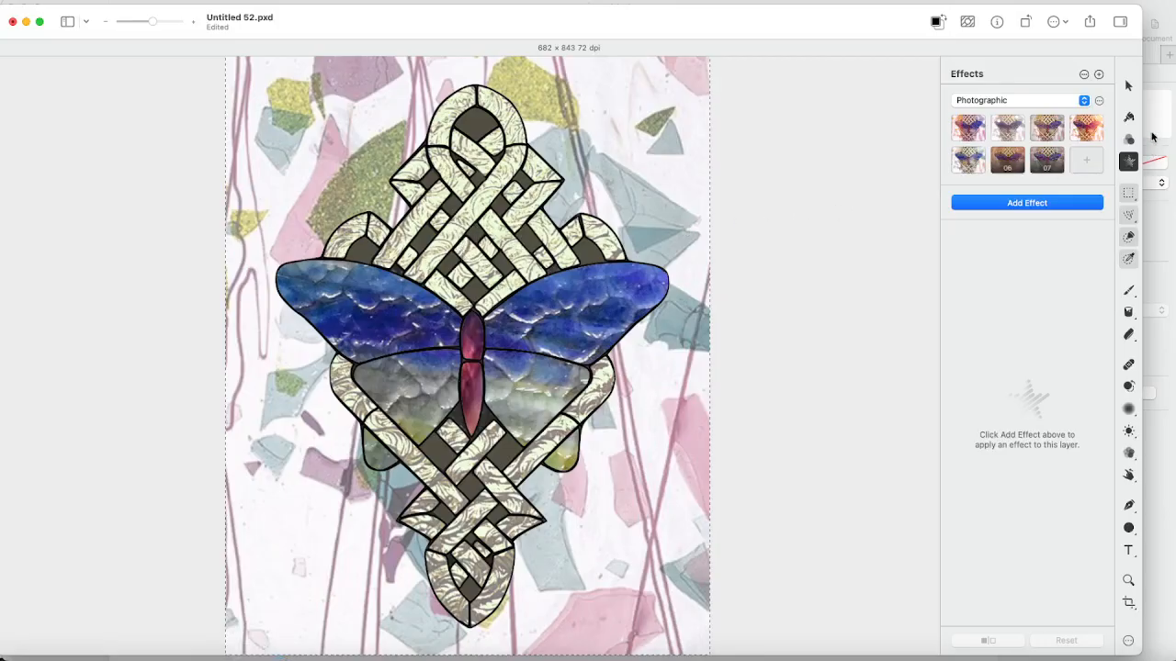
key("v")
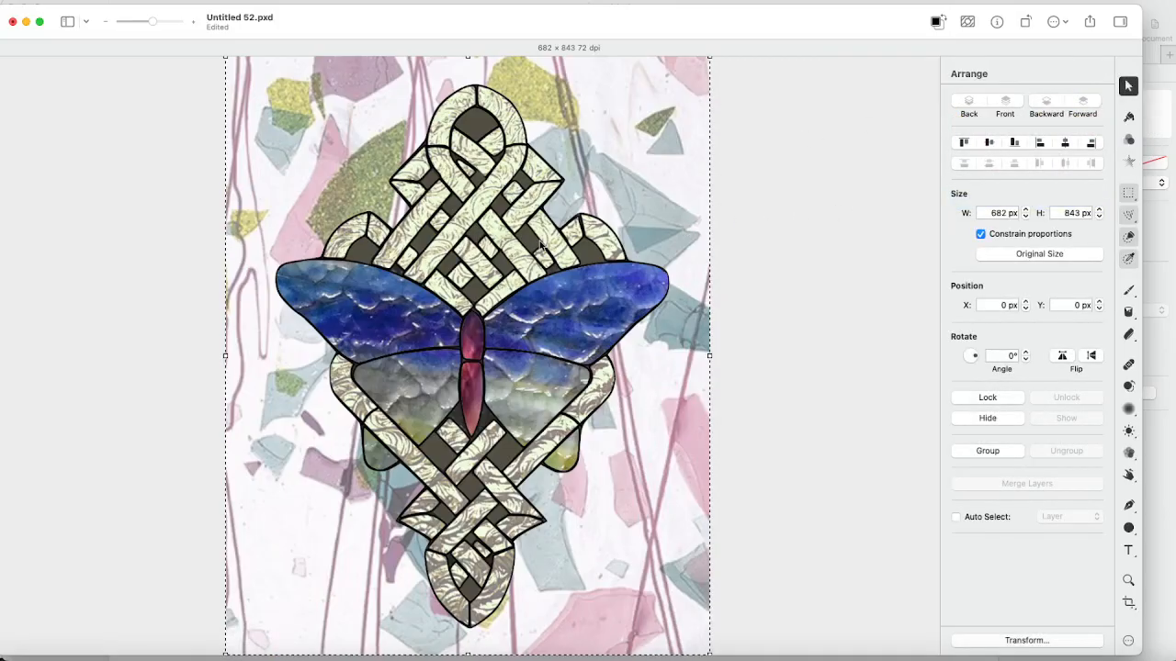
mouse_move(552, 229)
left_mouse_down()
mouse_move(551, 248)
mouse_move(544, 236)
mouse_move(563, 243)
left_mouse_up()
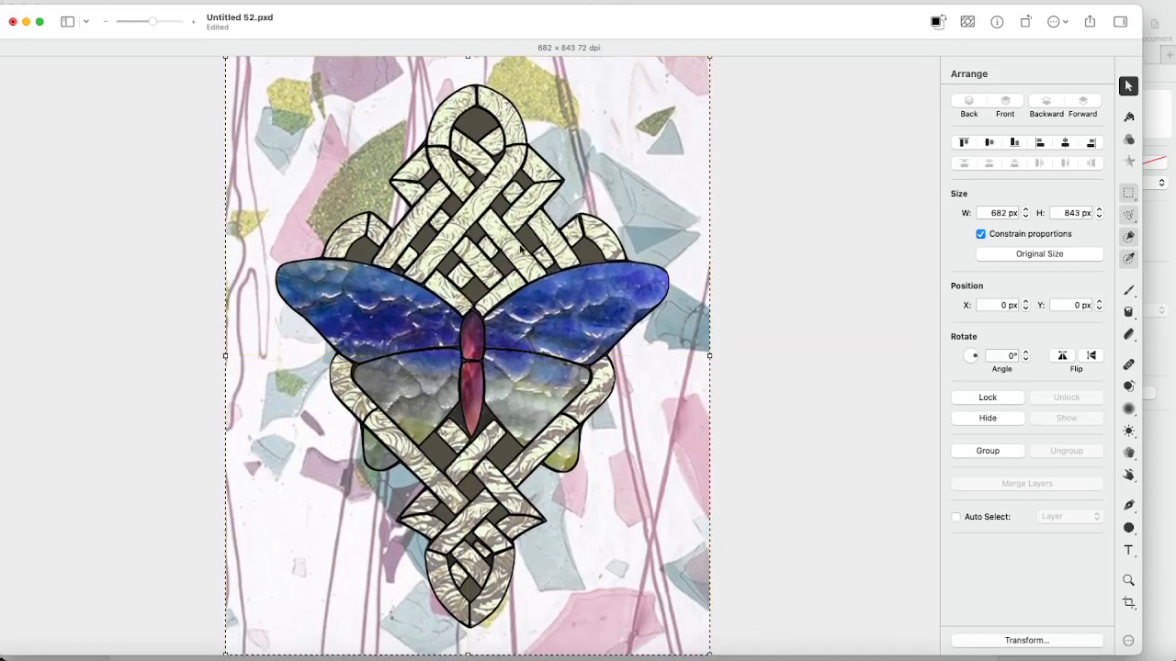
left_click(1128, 236)
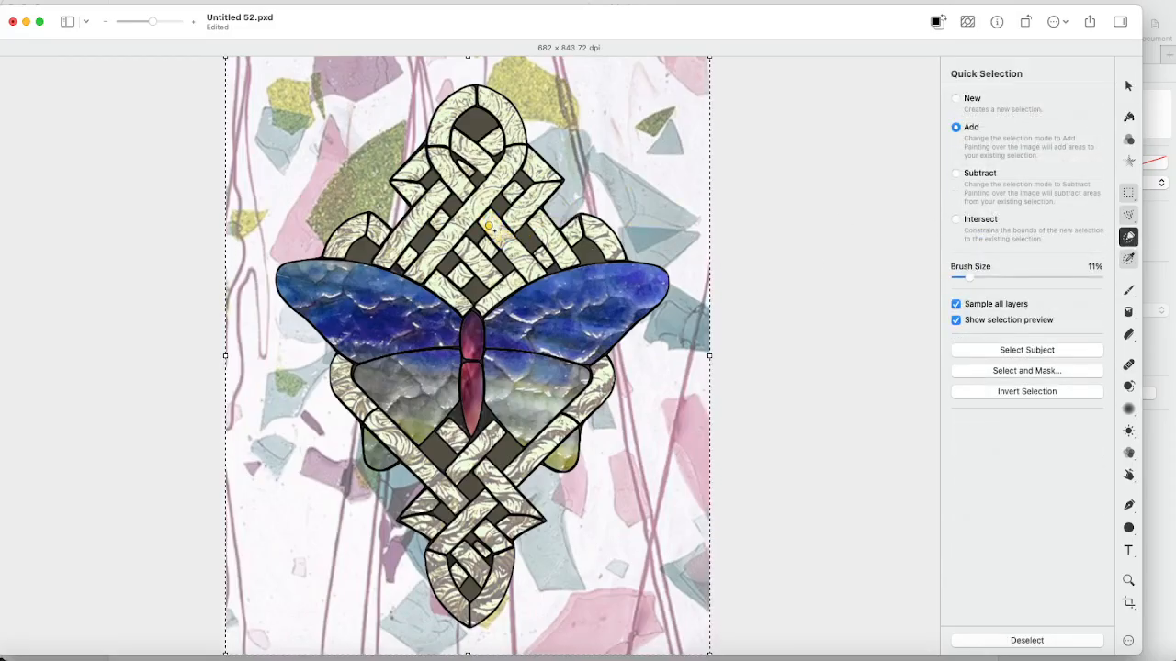
key("super+z")
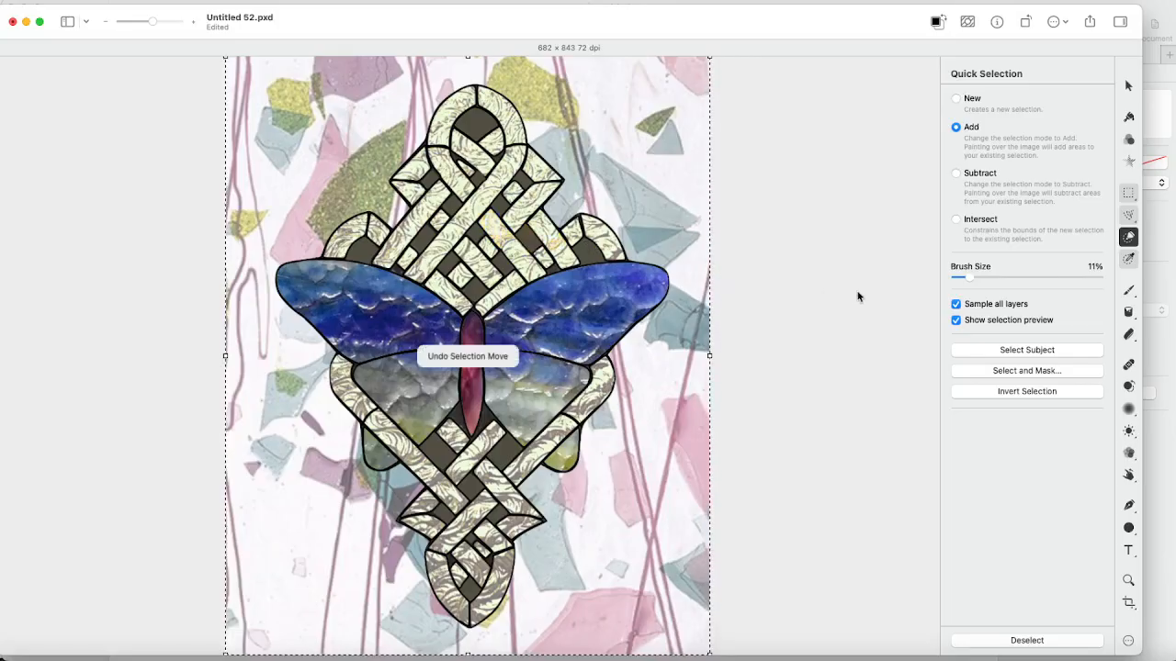
- Undo the earlier edits until the glass-pattern fill behind the butterfly is removed and the outer area is still selected
key("super+z")
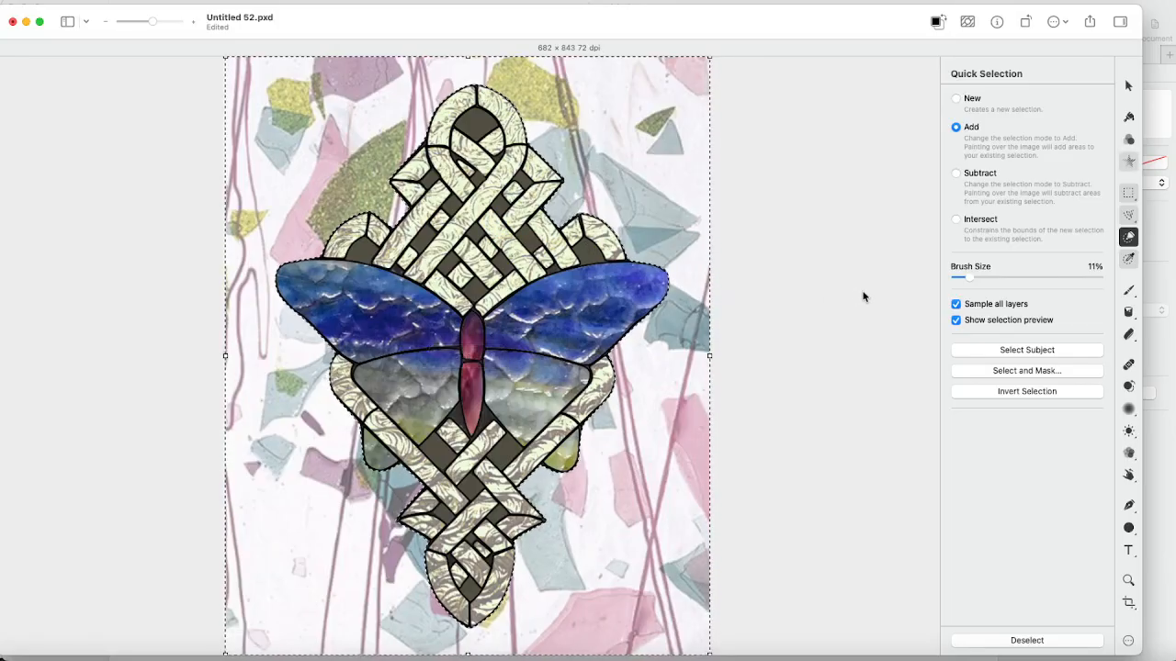
key("super+z")
key("super+z")
key("super+z")
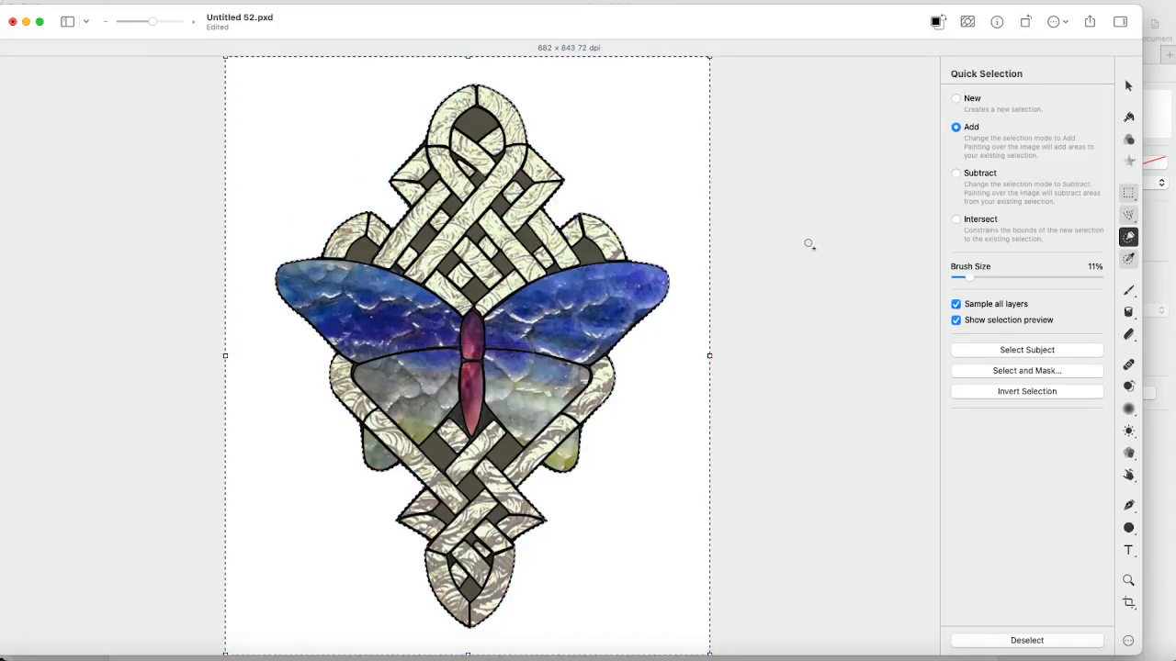
key("super+z")
key("super+shift+z")
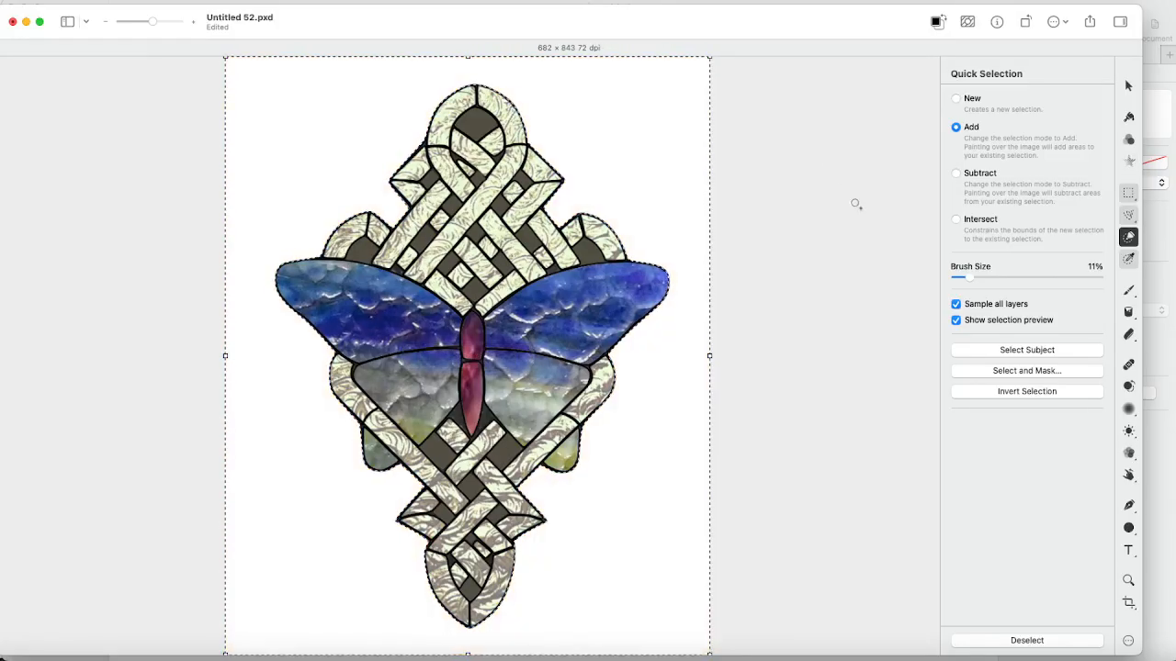
left_click(1128, 85)
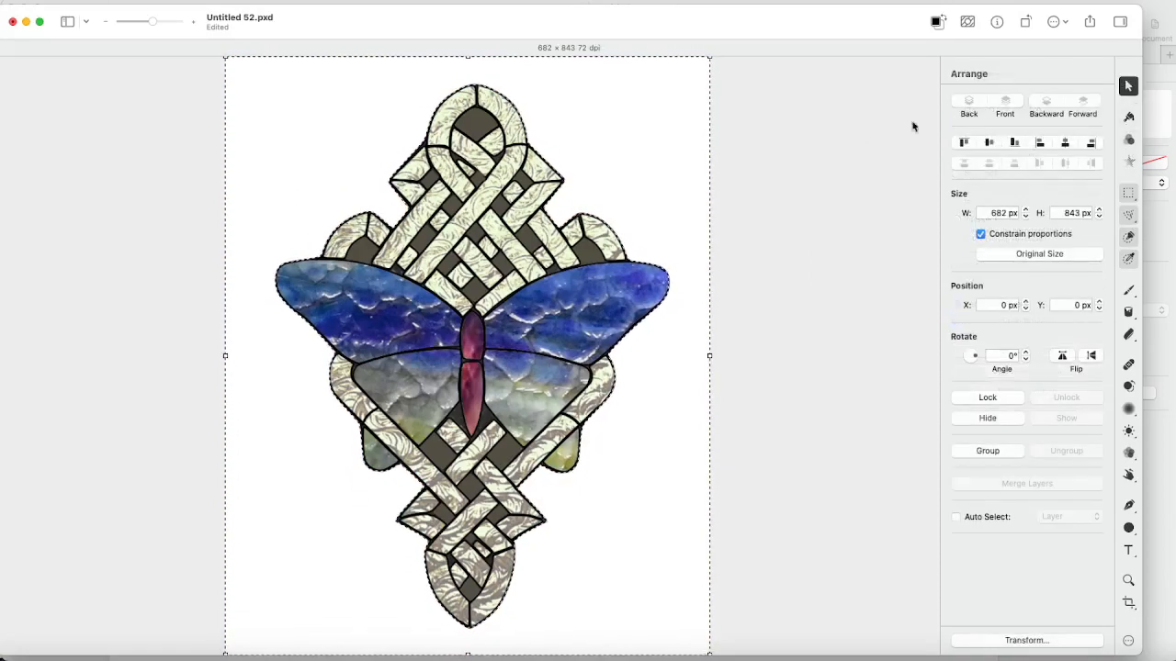
right_click(659, 158)
left_click(786, 165)
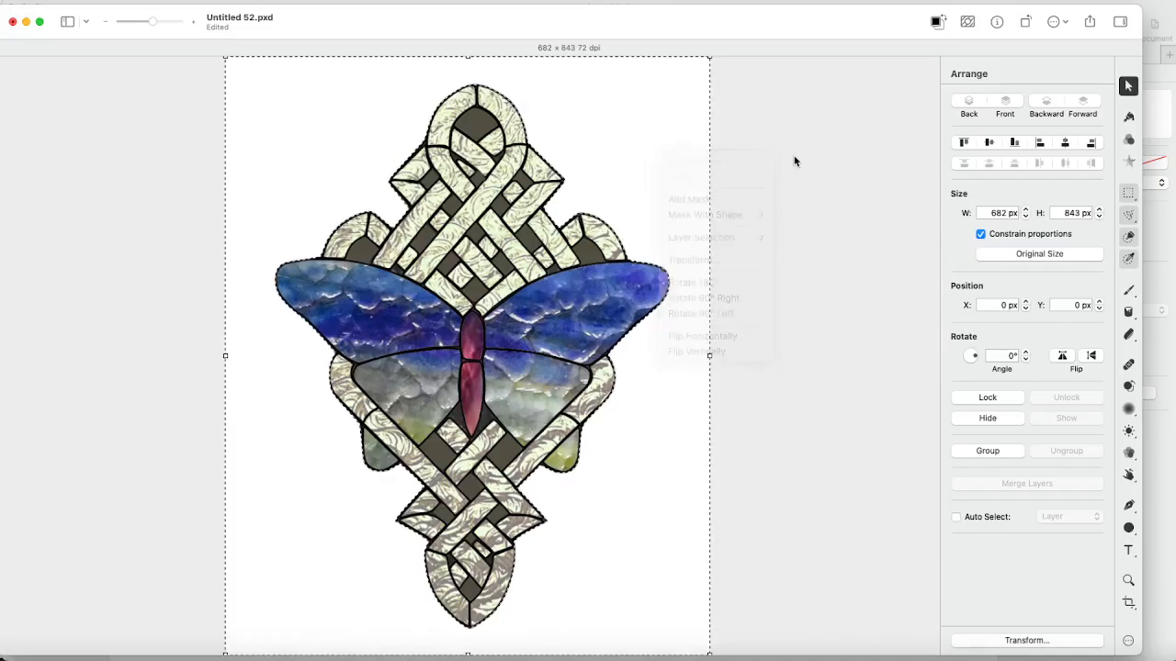
- Clear the selection and reselect the white background around the butterfly design with Quick Selection
left_click(1129, 237)
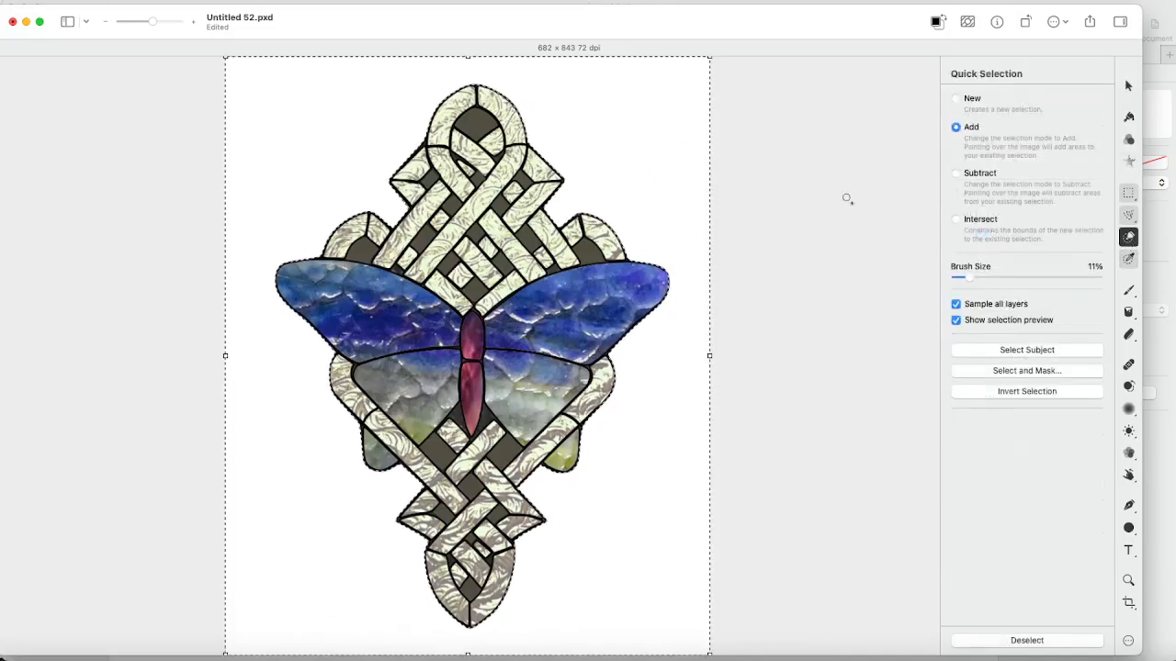
left_click(627, 174)
right_click(627, 174)
left_click(653, 181)
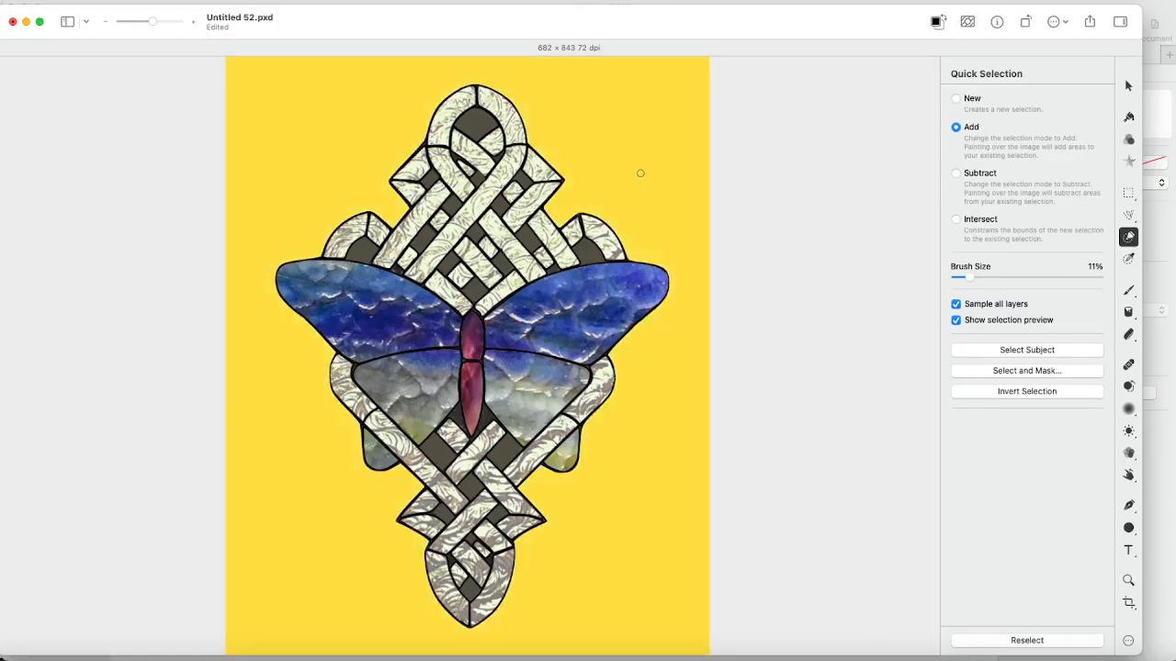
left_click(640, 174)
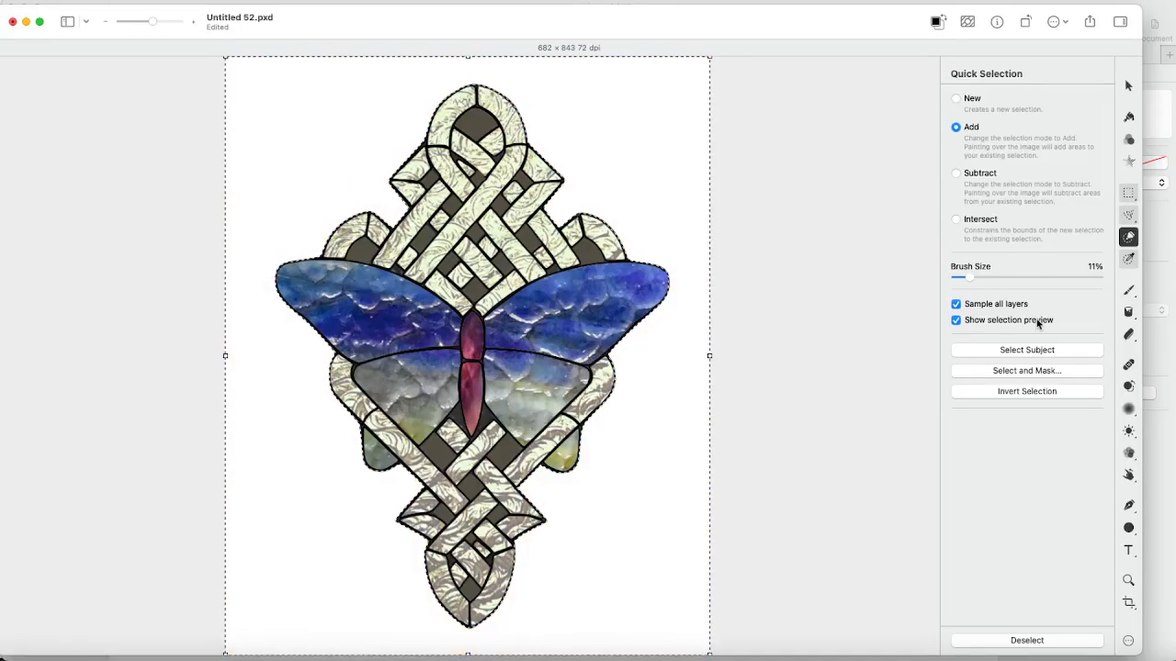
- Add an Image Fill effect to the selected background around the butterfly design
left_click(1129, 163)
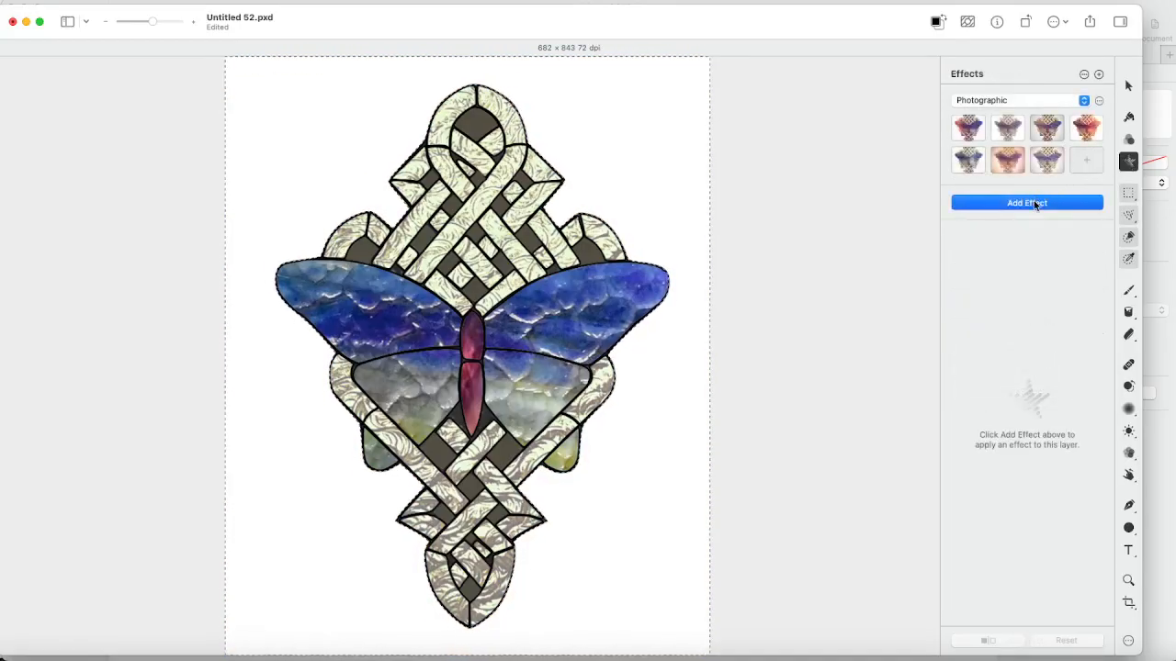
left_click(1033, 201)
left_click(973, 333)
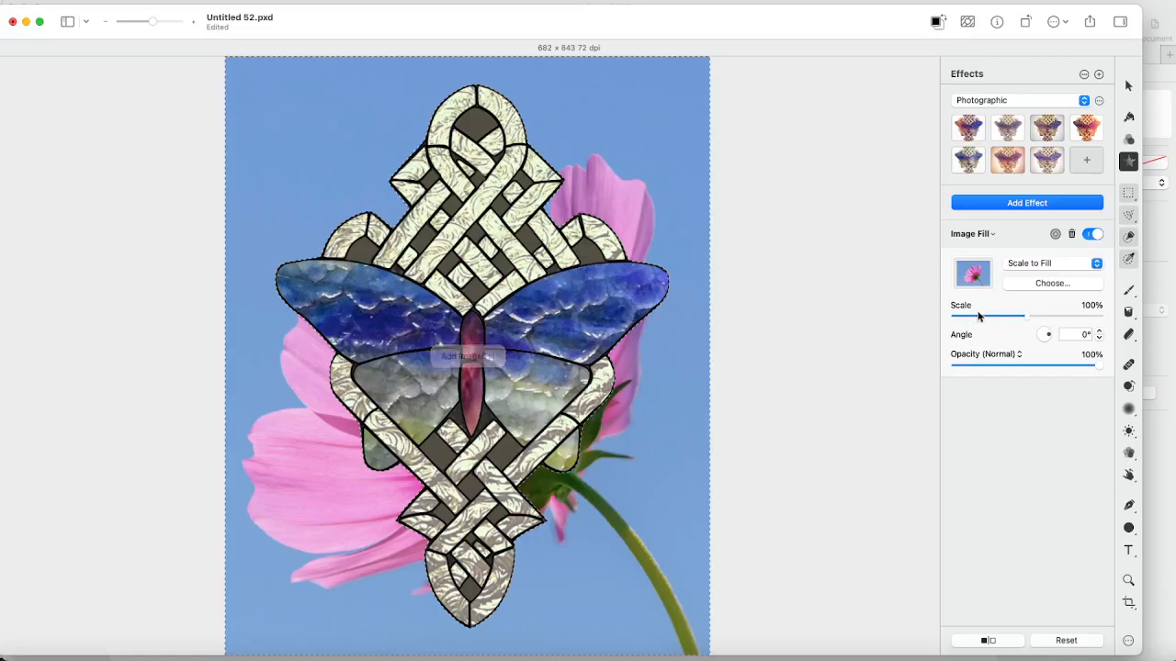
- Fill the selected background around the butterfly with clear water.jpg, setting the scale to 127% and the angle to 5.8°
left_click(1032, 286)
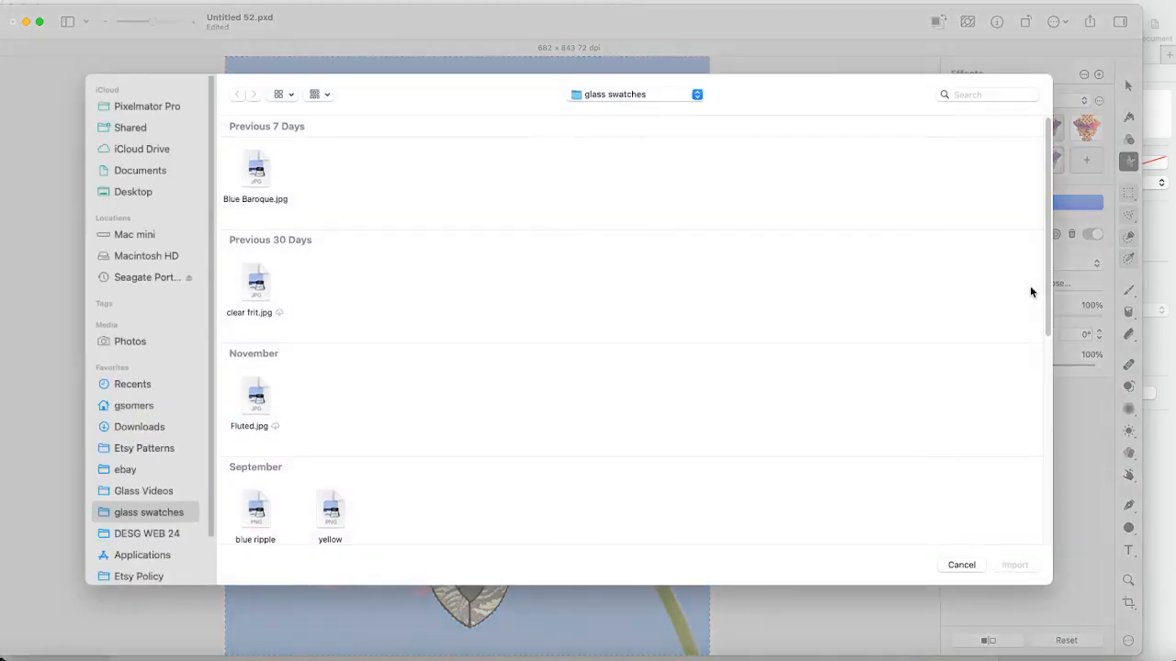
scroll(569, 275, "down", 10)
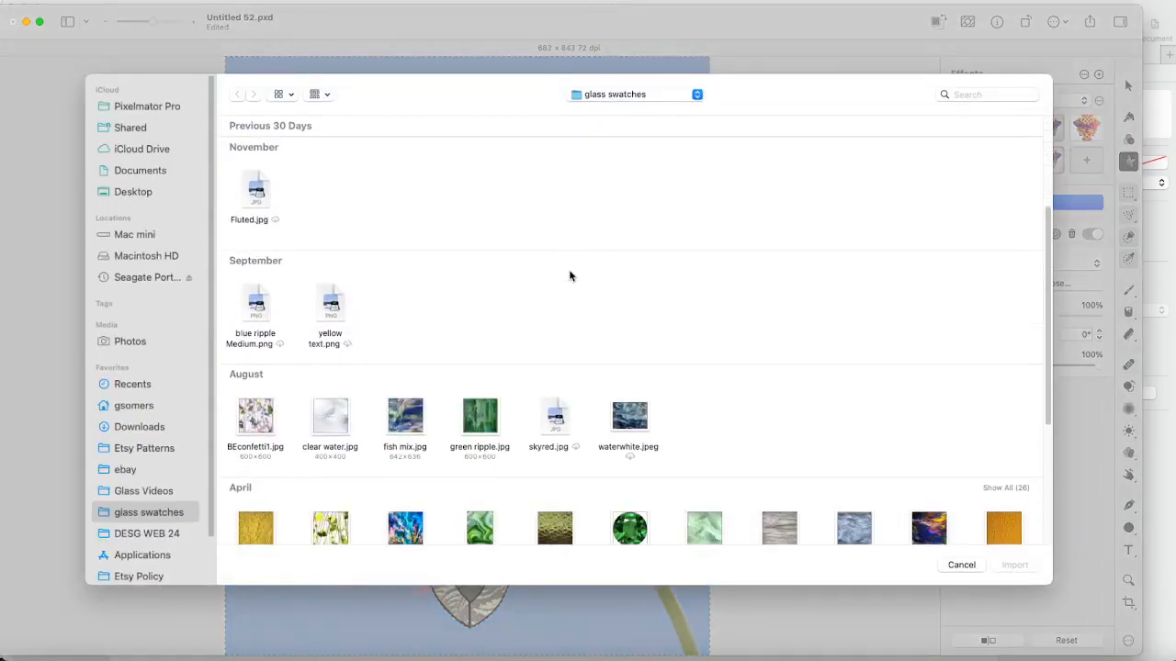
scroll(429, 282, "down", 1)
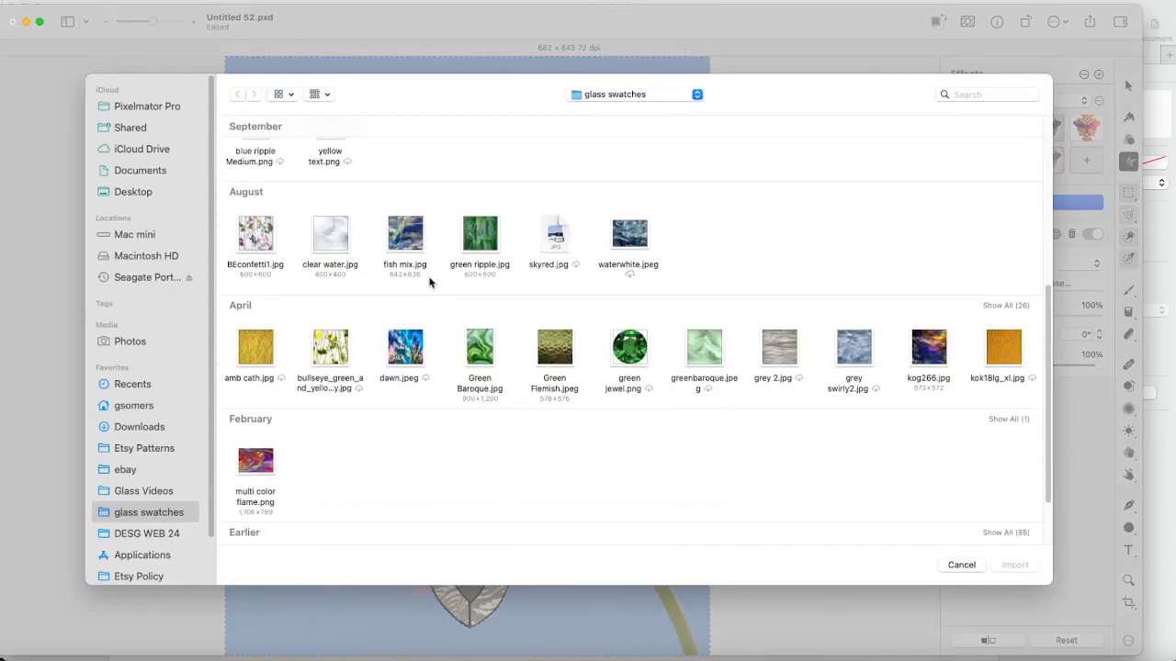
double_click(317, 237)
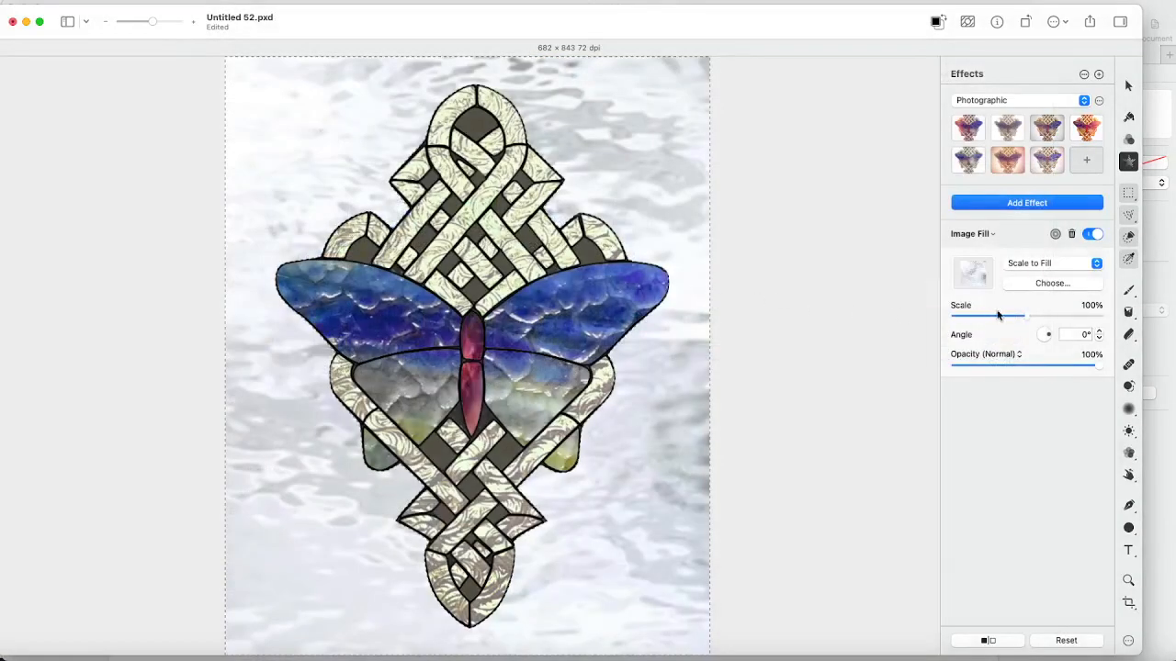
mouse_move(1050, 337)
left_mouse_down()
mouse_move(1031, 315)
mouse_move(1061, 313)
mouse_move(1049, 319)
left_mouse_up()
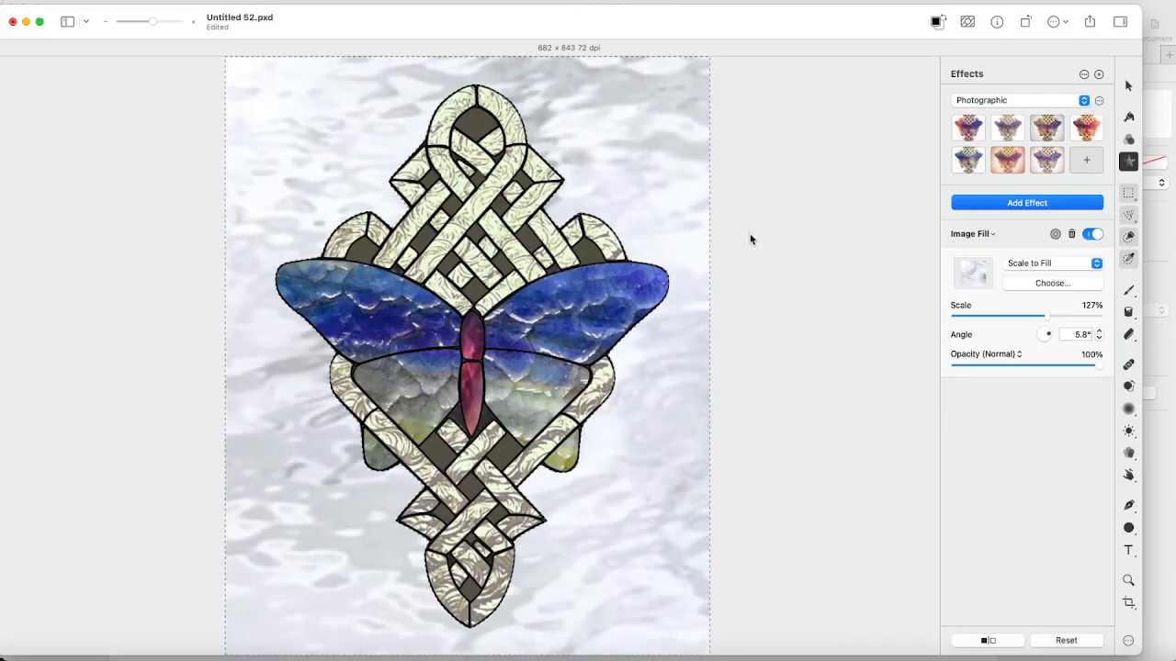
- Switch to Untitled 7.pages in Pages and display page 1 at 150% zoom
key("super+a")
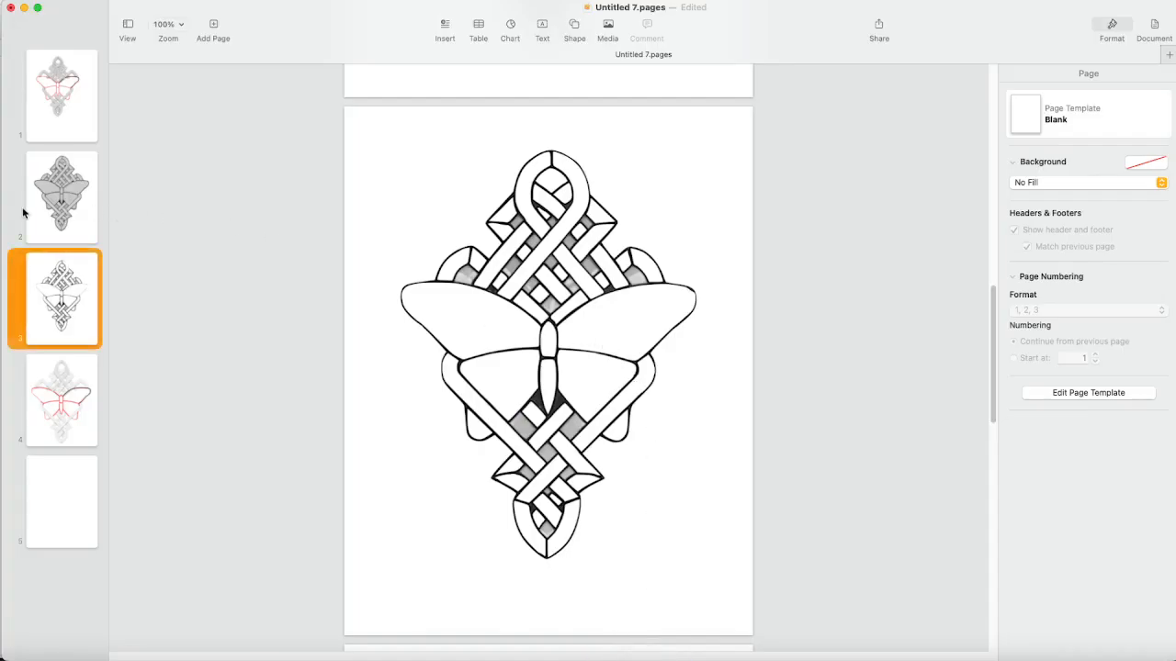
left_click(47, 192)
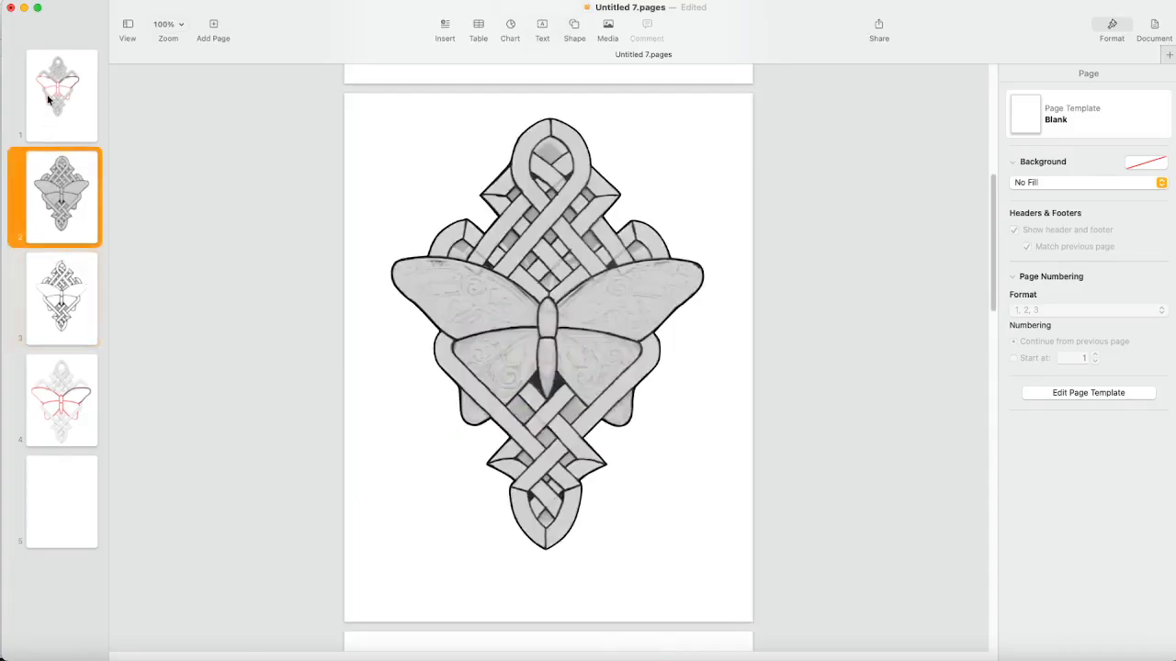
left_click(48, 99, "shift")
left_click(49, 100)
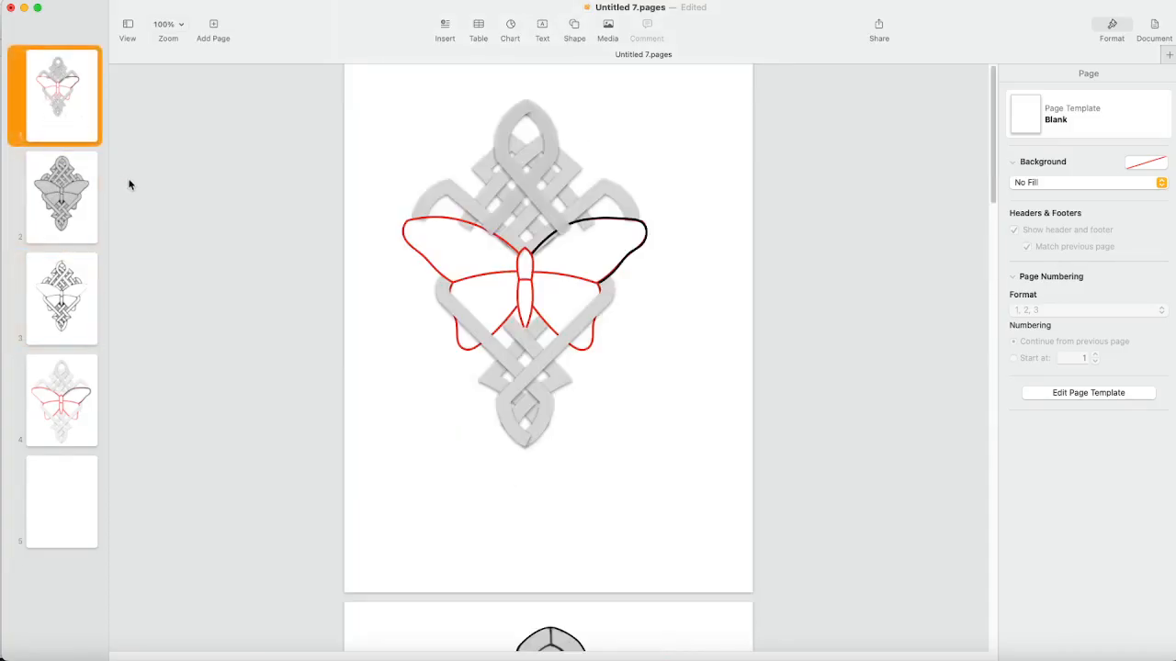
left_click(535, 189)
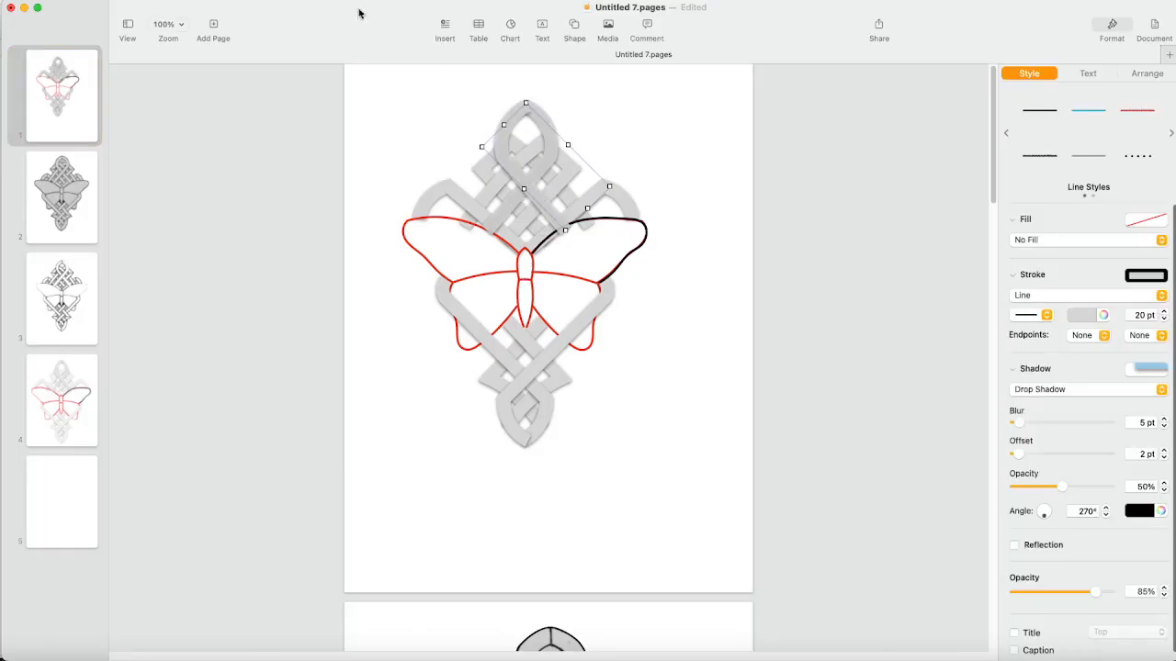
left_click(181, 23)
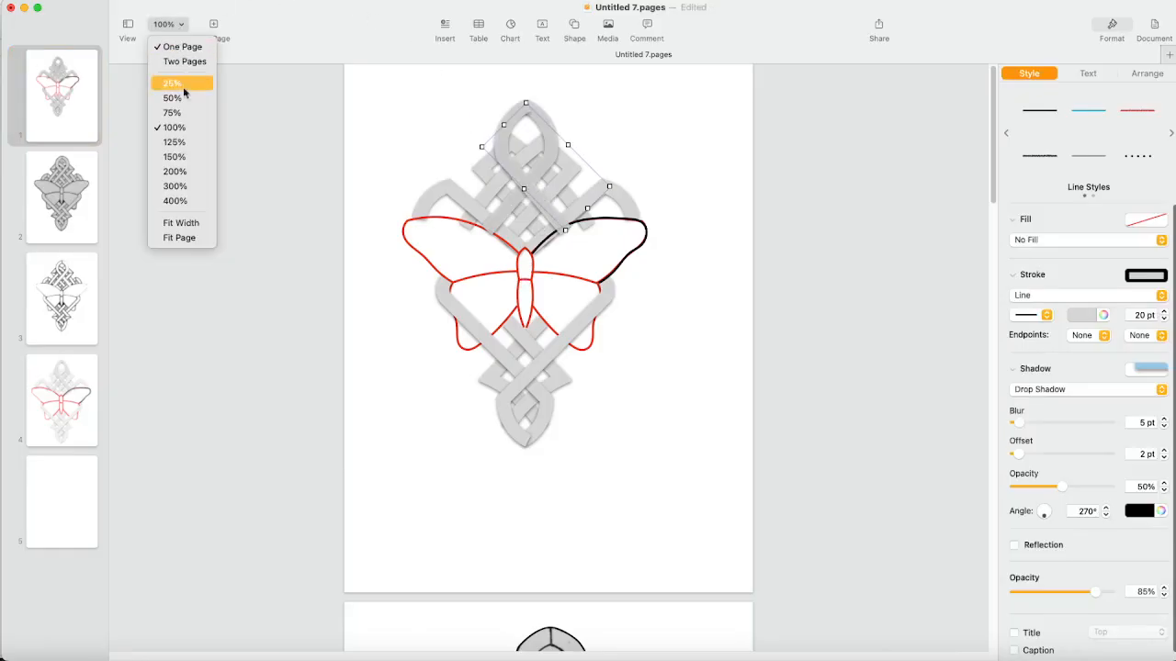
left_click(182, 159)
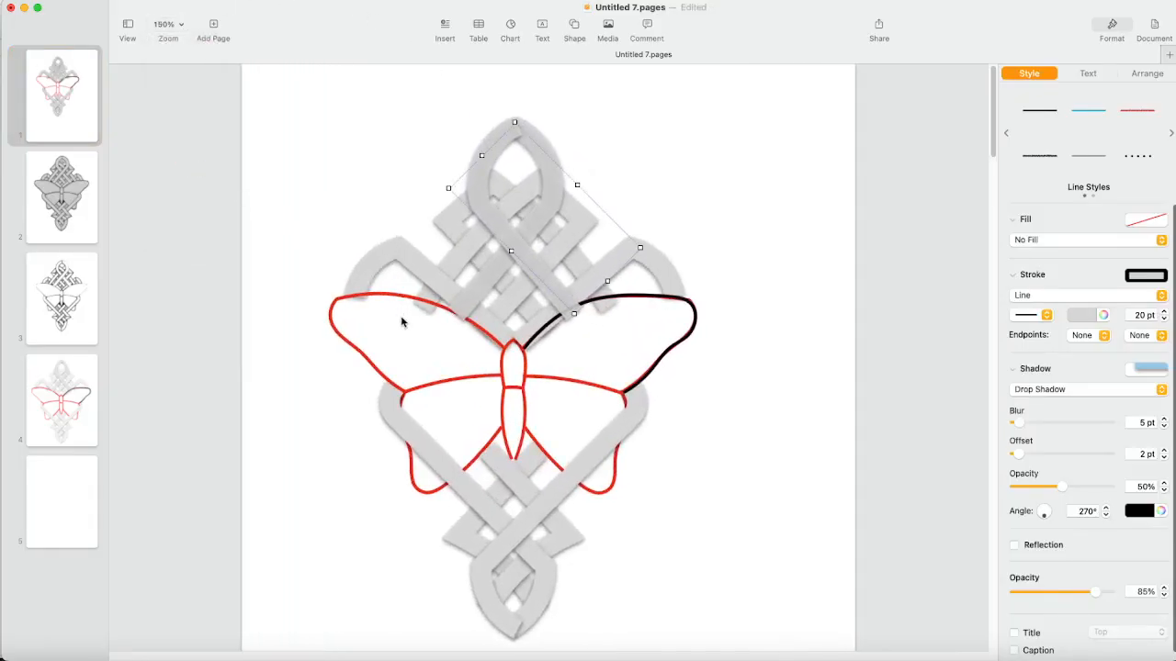
- Try to stretch the looped grey strand above the butterfly's left wing outward
left_click(386, 254)
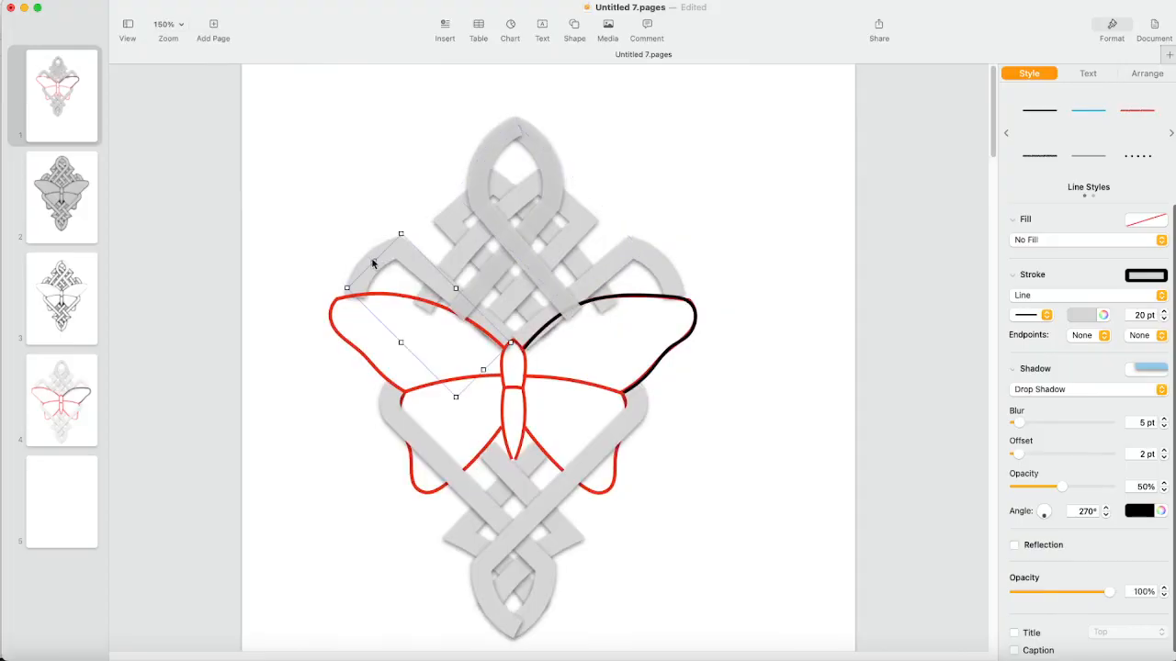
left_click_drag(372, 260, 349, 239)
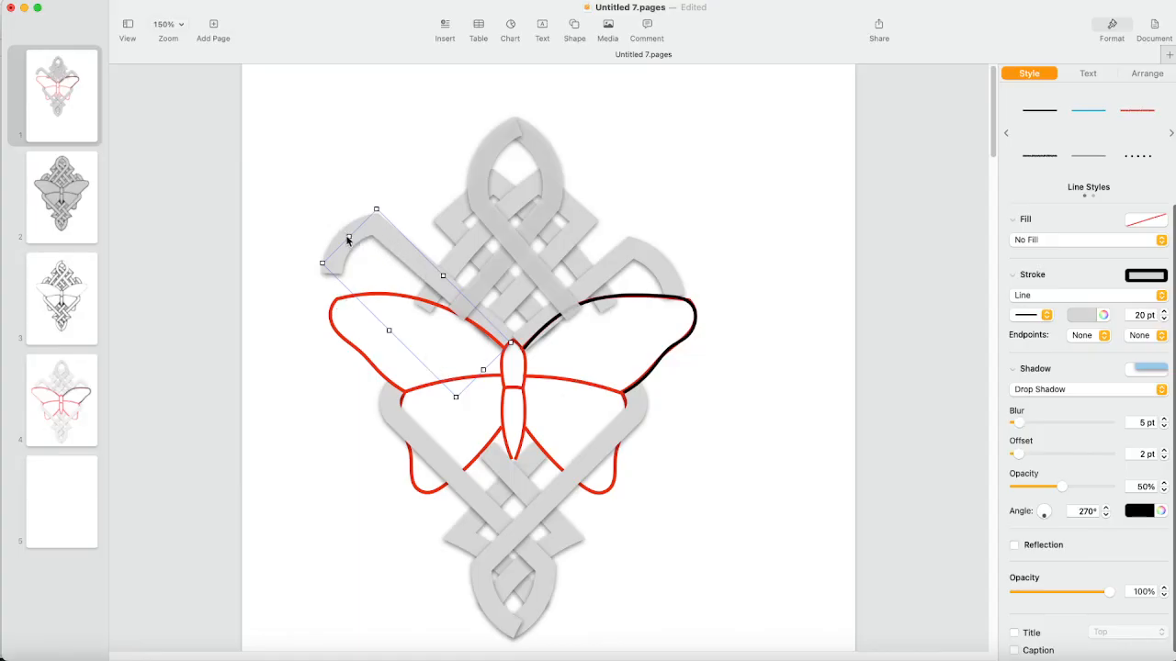
left_click_drag(349, 236, 376, 208)
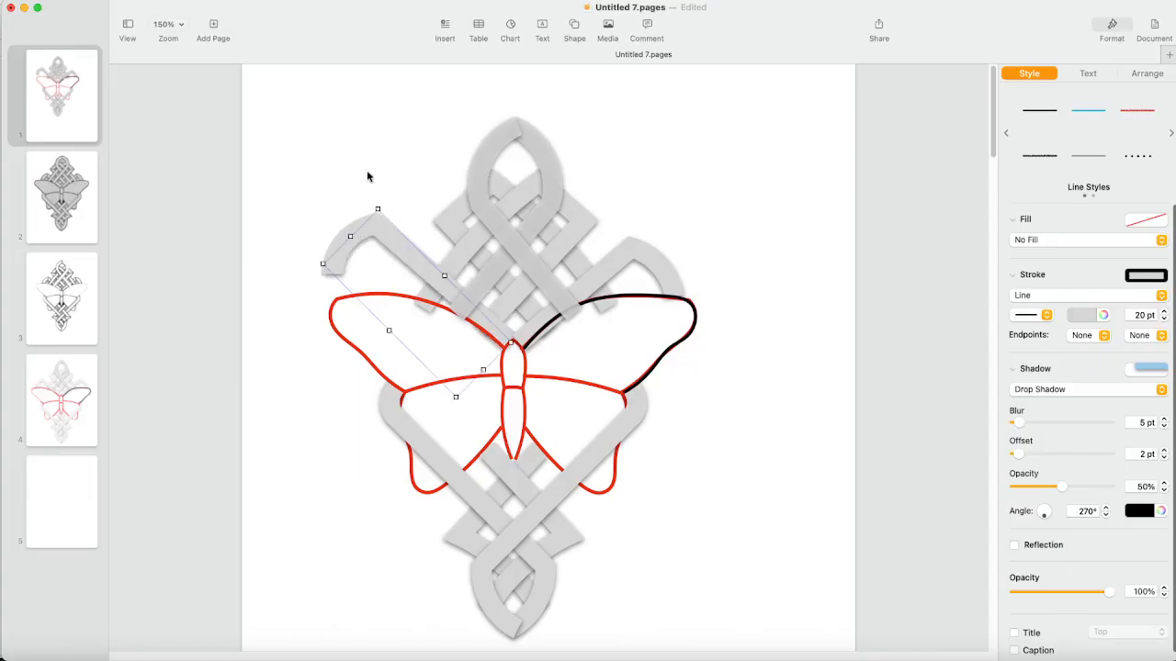
left_click(339, 168)
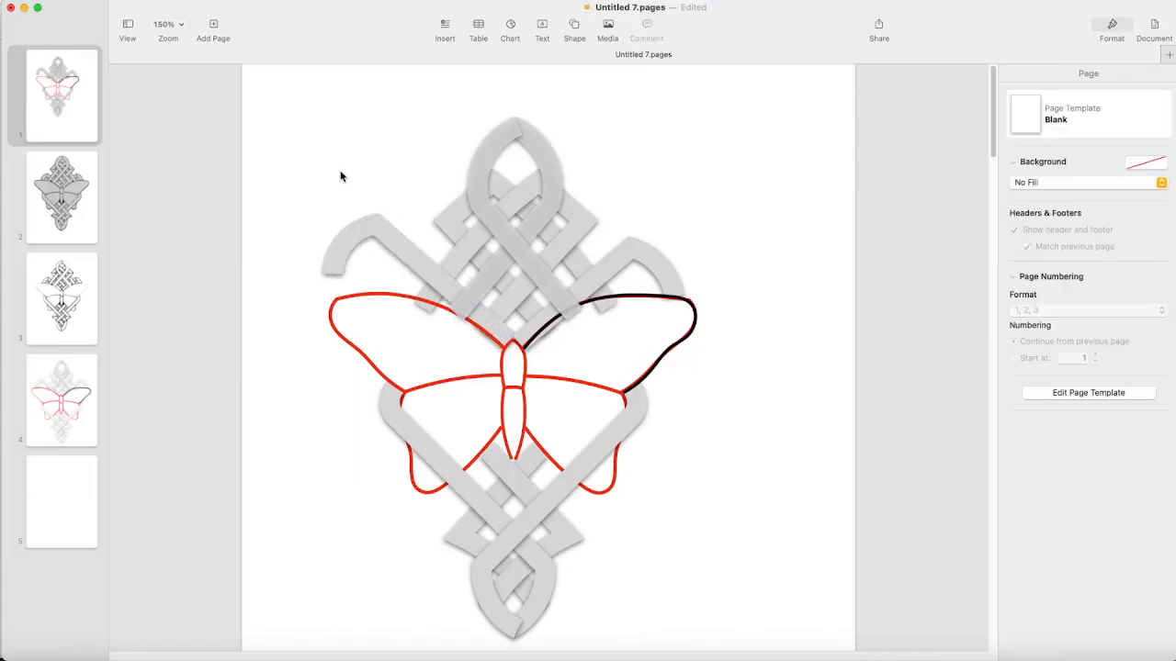
- Try making the stretched left strand editable, turning its arc point into a sharp corner and moving that point outward
left_click(379, 227)
right_click(380, 232)
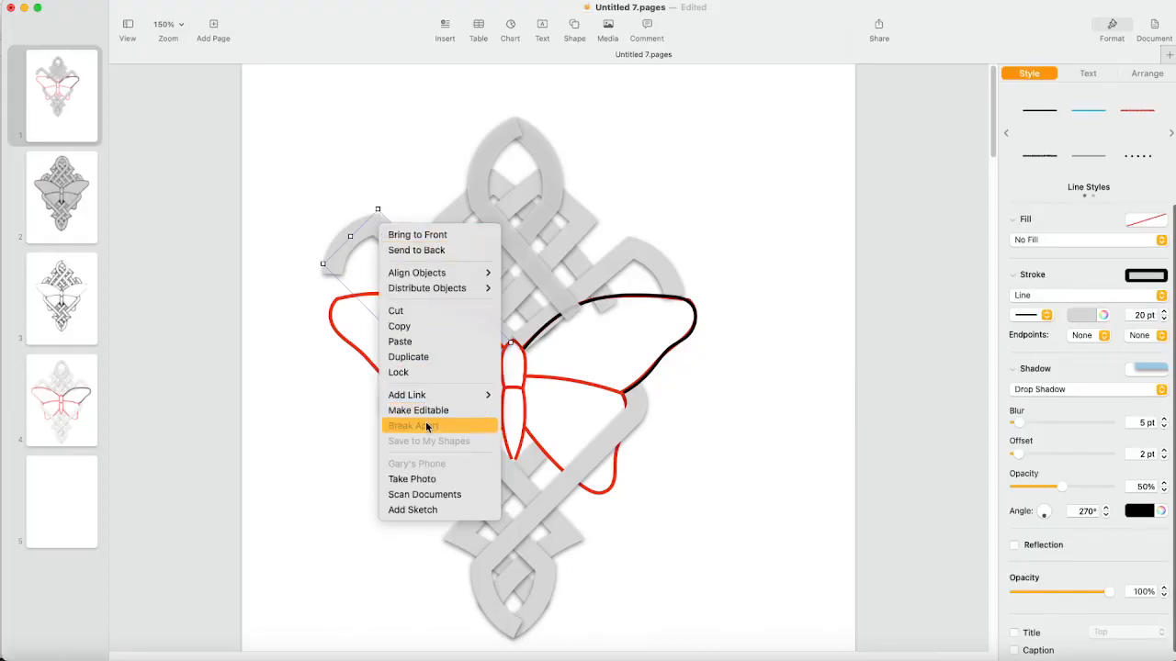
left_click(320, 186)
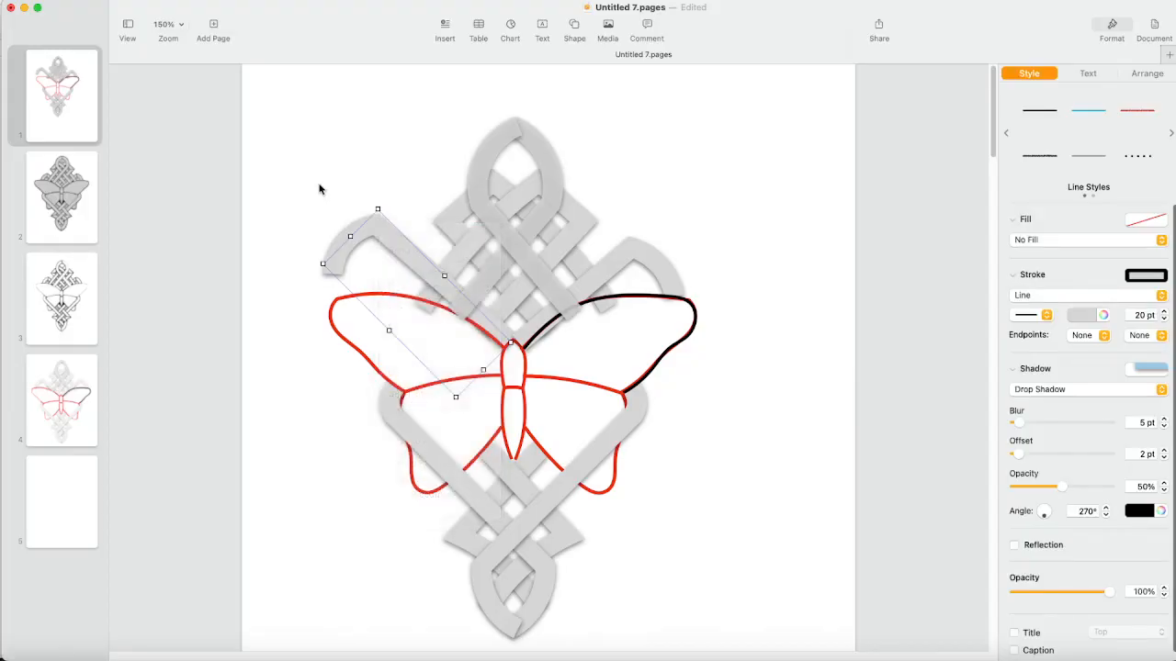
left_click(351, 219)
double_click(374, 214)
left_click(378, 227)
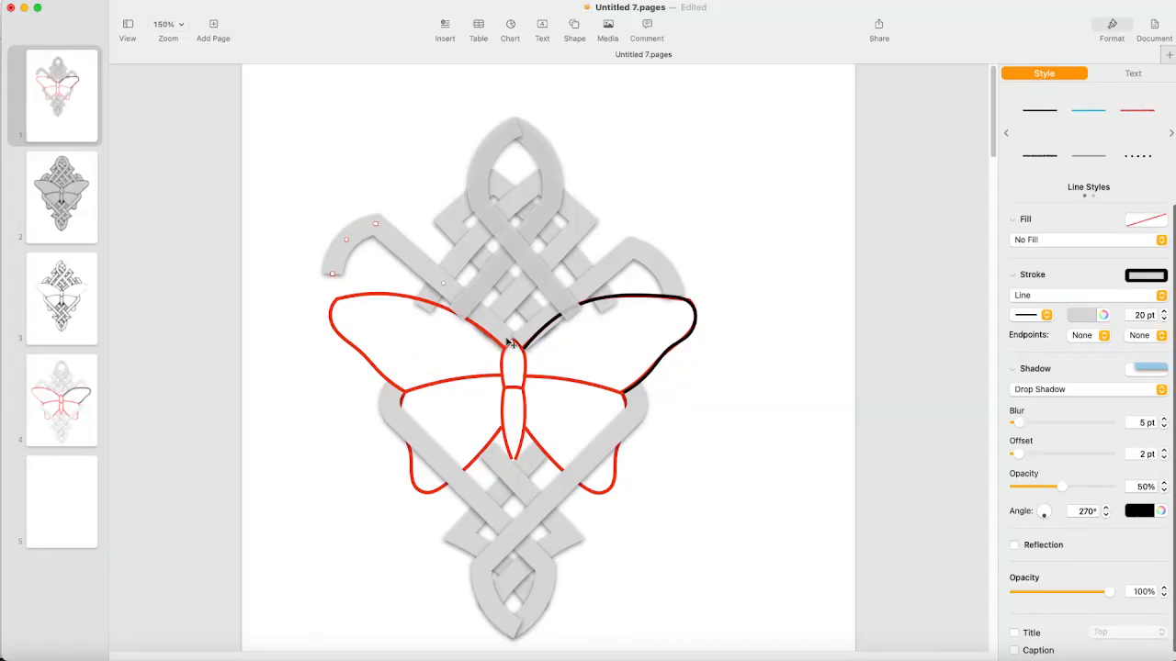
double_click(346, 242)
mouse_move(347, 242)
left_mouse_down()
mouse_move(331, 227)
mouse_move(339, 234)
left_mouse_up()
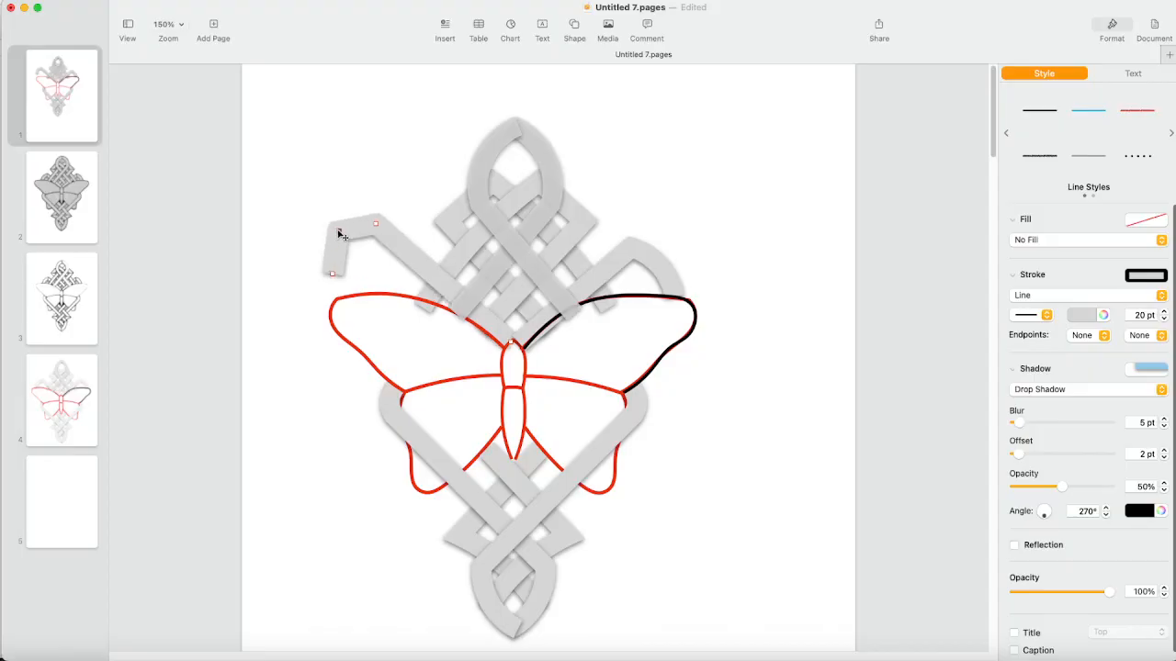
- Undo the point edits and the stretching of the strand above the left wing
key("super+z")
key("super+z")
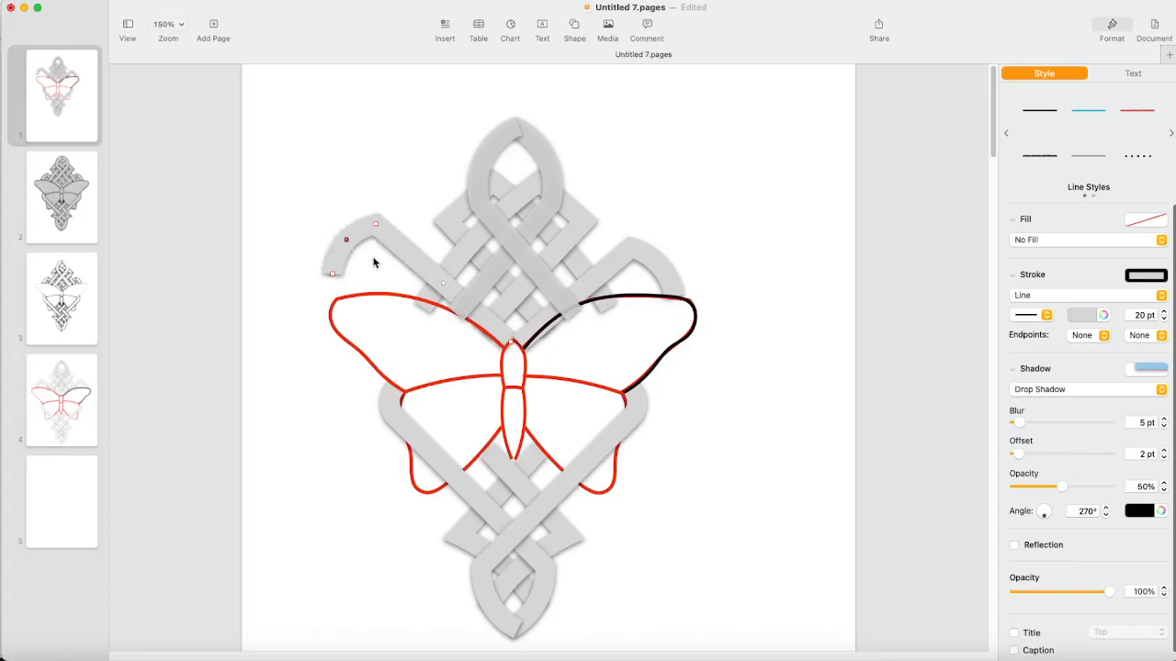
key("Return")
key("super+z")
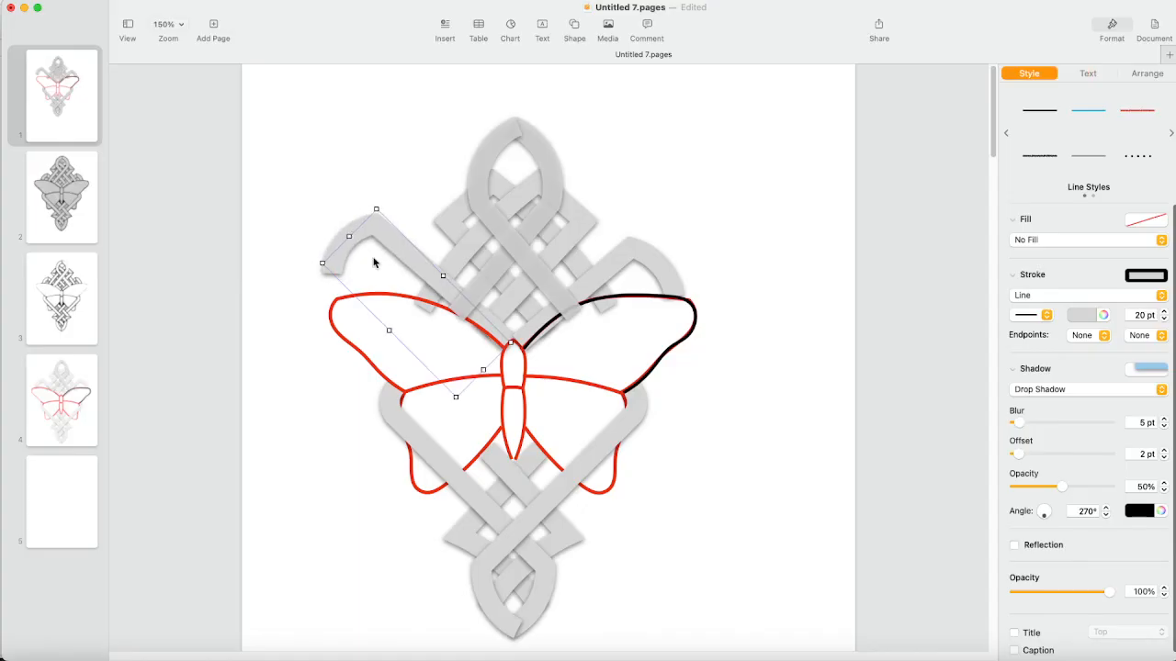
key("super+z")
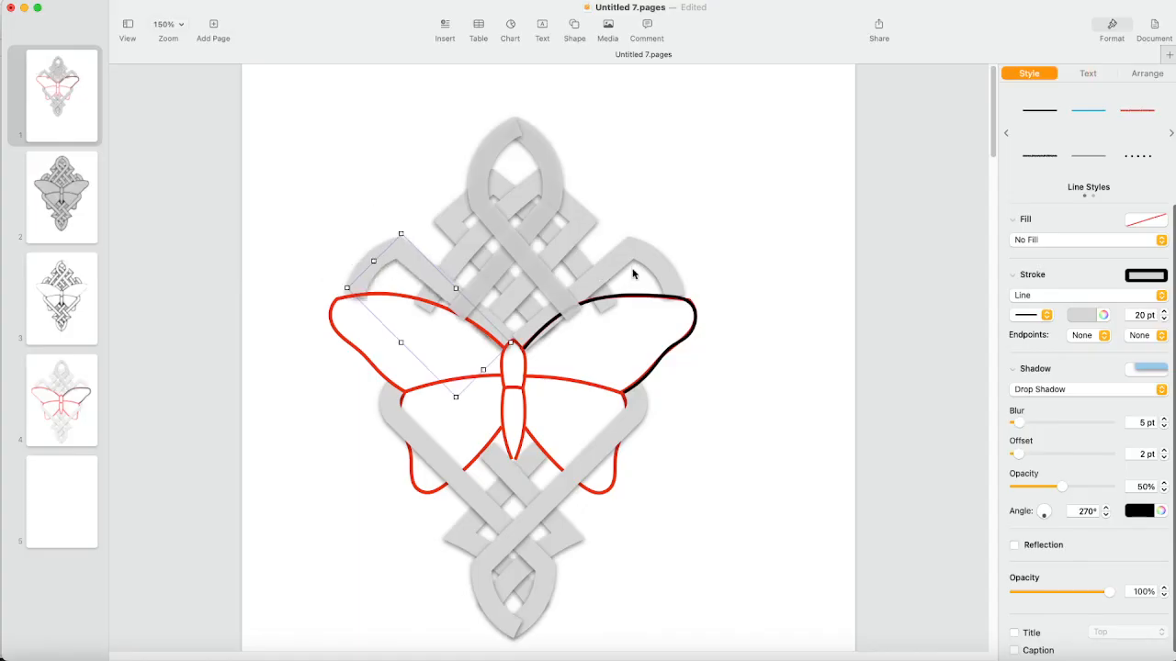
- Move the black upper-wing outline off the right red wing to the blank area beside the butterfly
left_click(349, 167)
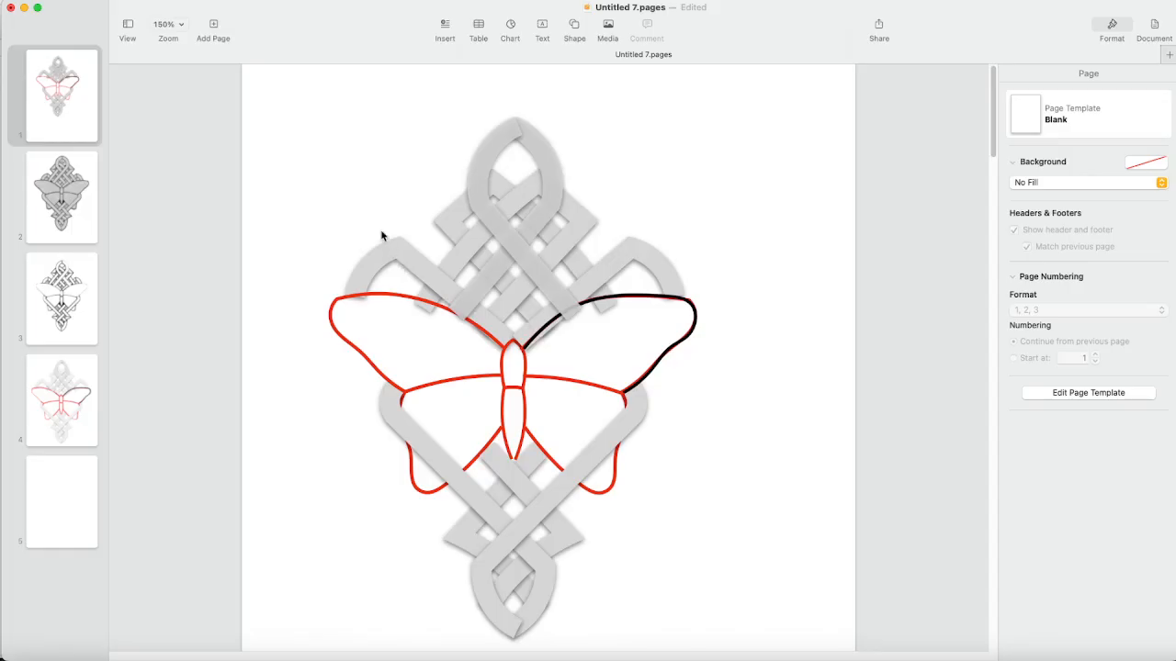
right_click(363, 189)
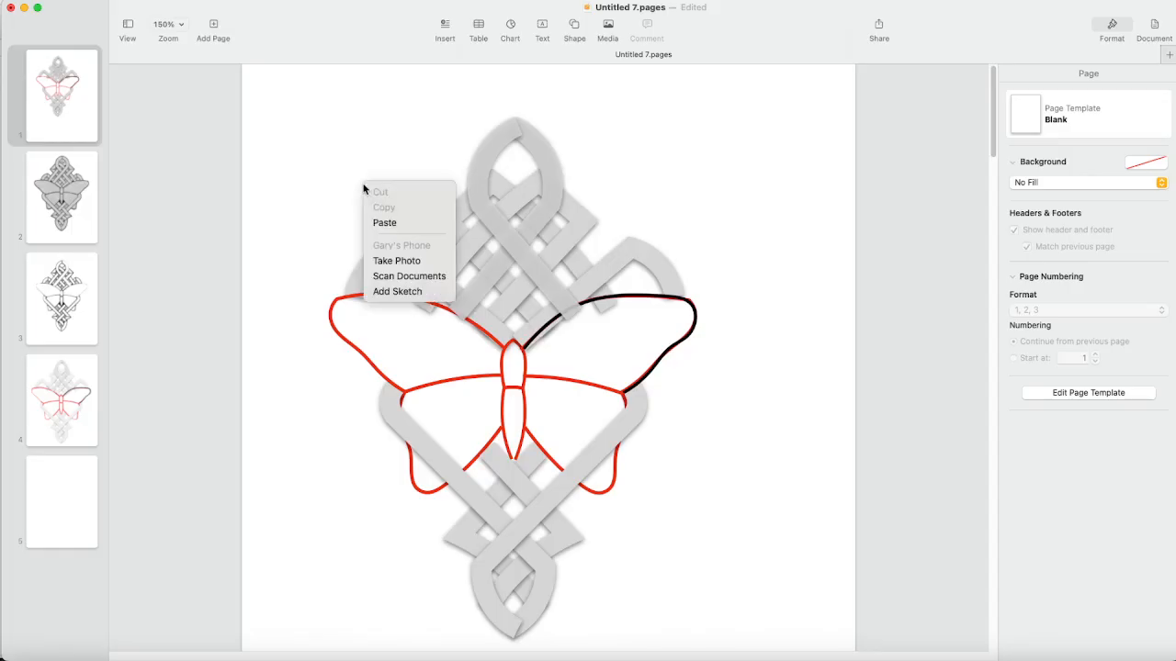
left_click(335, 193)
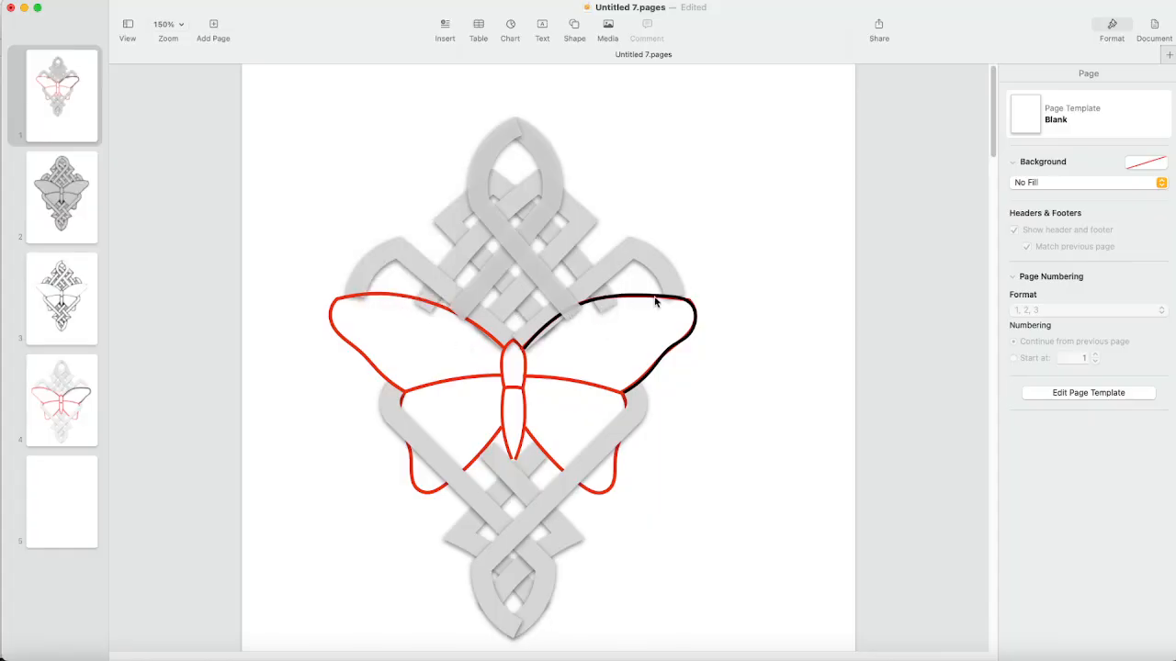
left_click_drag(655, 301, 787, 349)
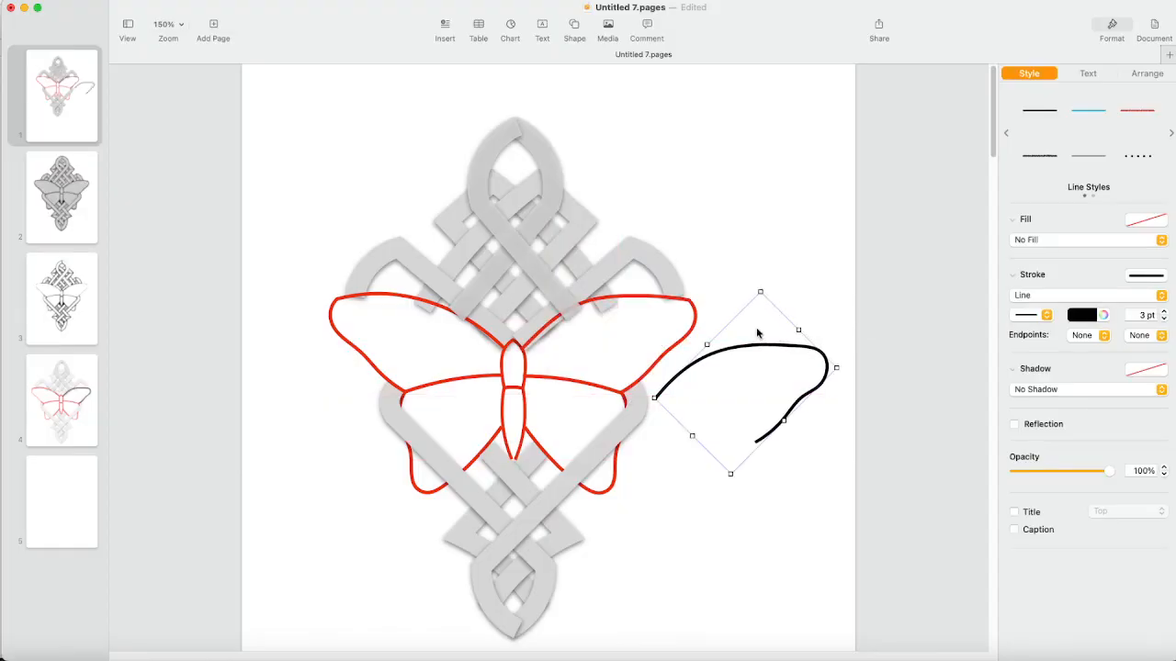
- Draw a diagonal straight line in the blank area above the right wing, set its stroke to 3 pt and make it editable
left_click(570, 28)
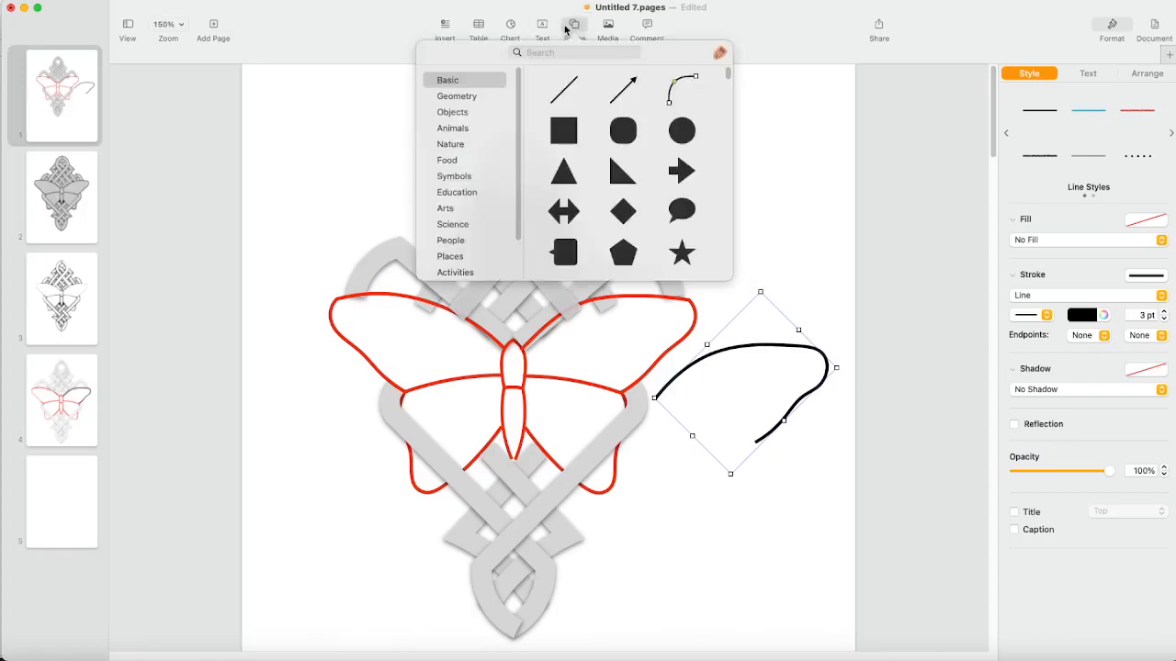
left_click(563, 93)
left_click_drag(582, 334, 768, 138)
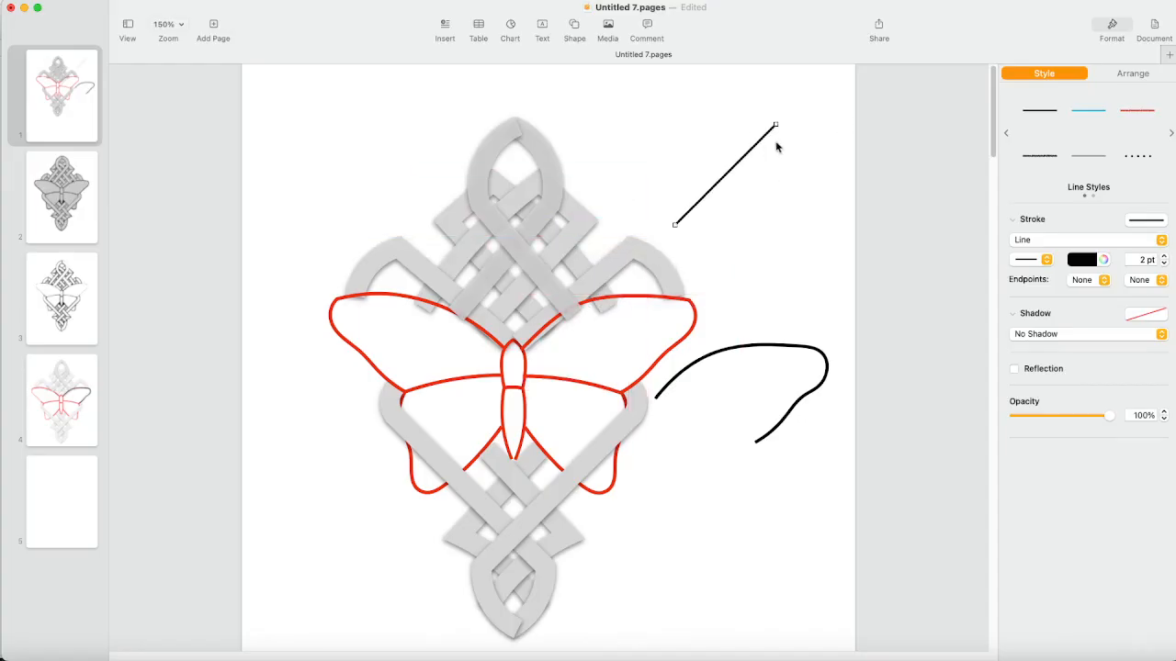
left_click(1164, 257)
right_click(741, 162)
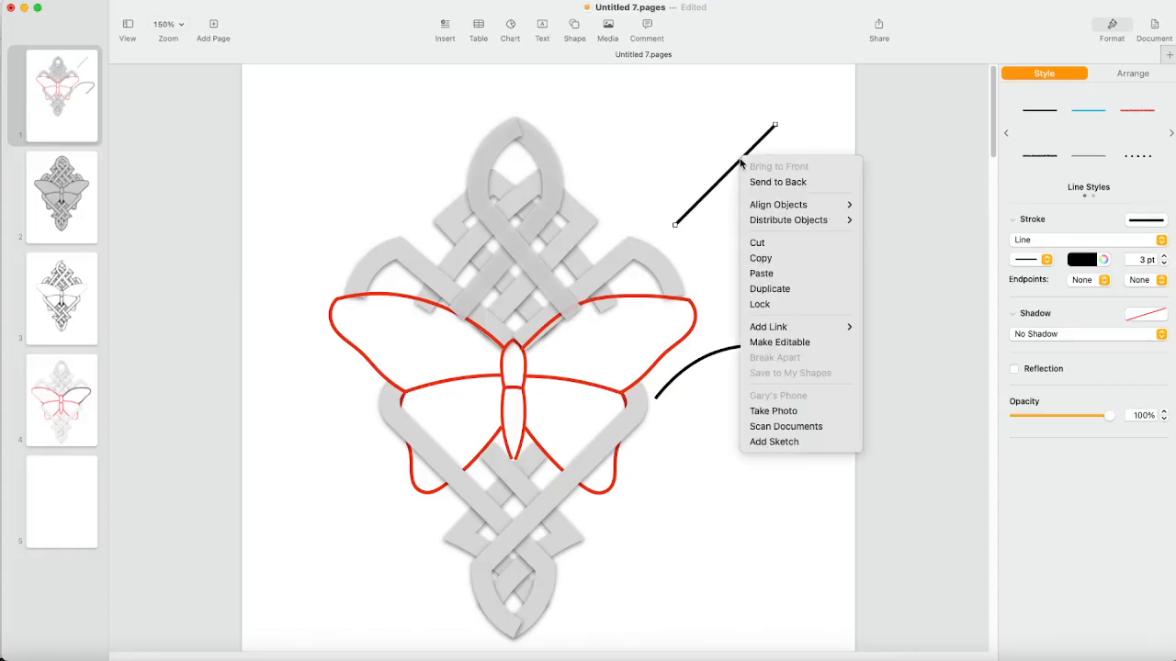
left_click(777, 344)
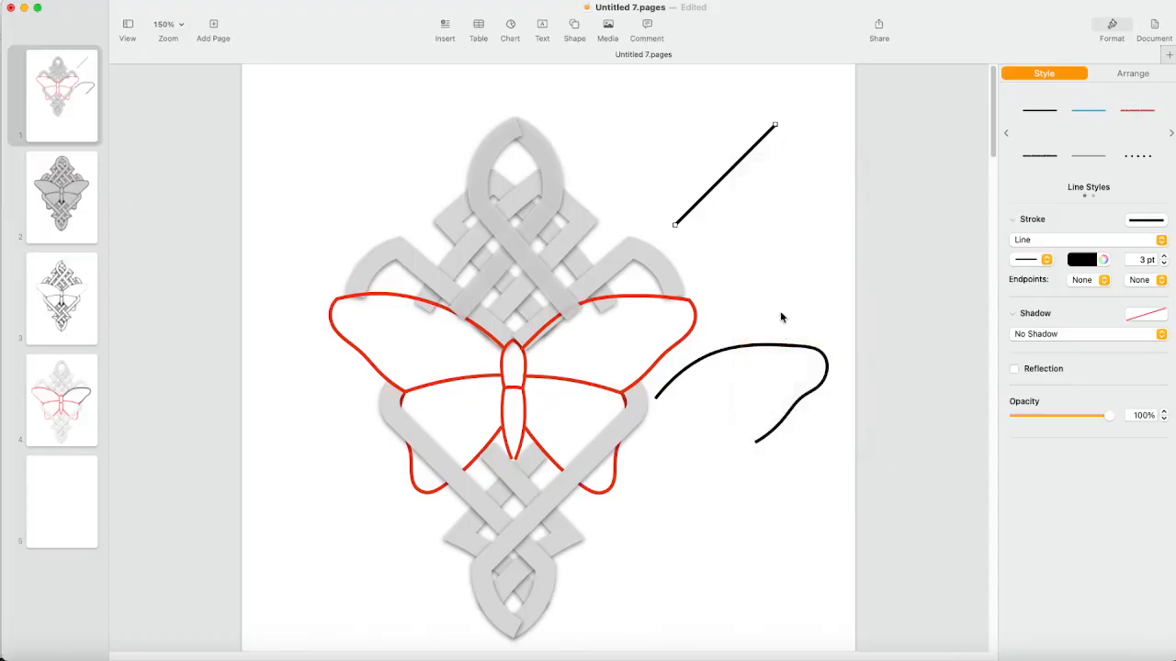
- Reshape the new line into a V-like curve with a sharp lowest point and two outward-curving ends
mouse_move(726, 180)
left_mouse_down()
mouse_move(741, 193)
mouse_move(752, 163)
mouse_move(742, 167)
left_mouse_up()
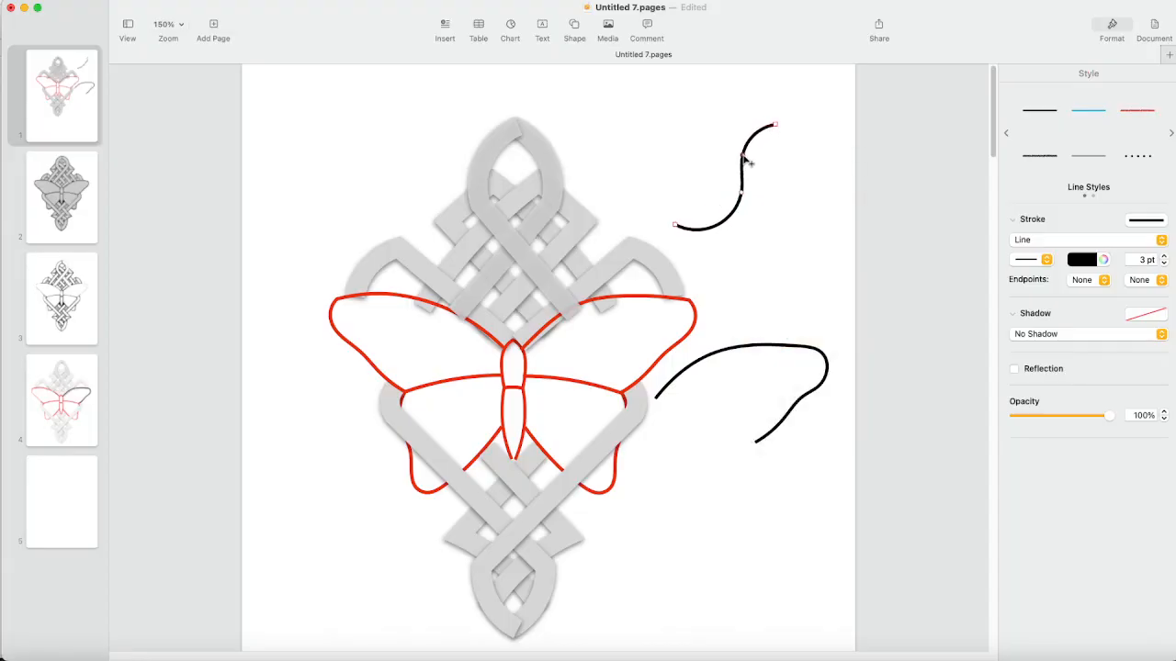
double_click(715, 226)
left_click_drag(675, 227, 703, 114)
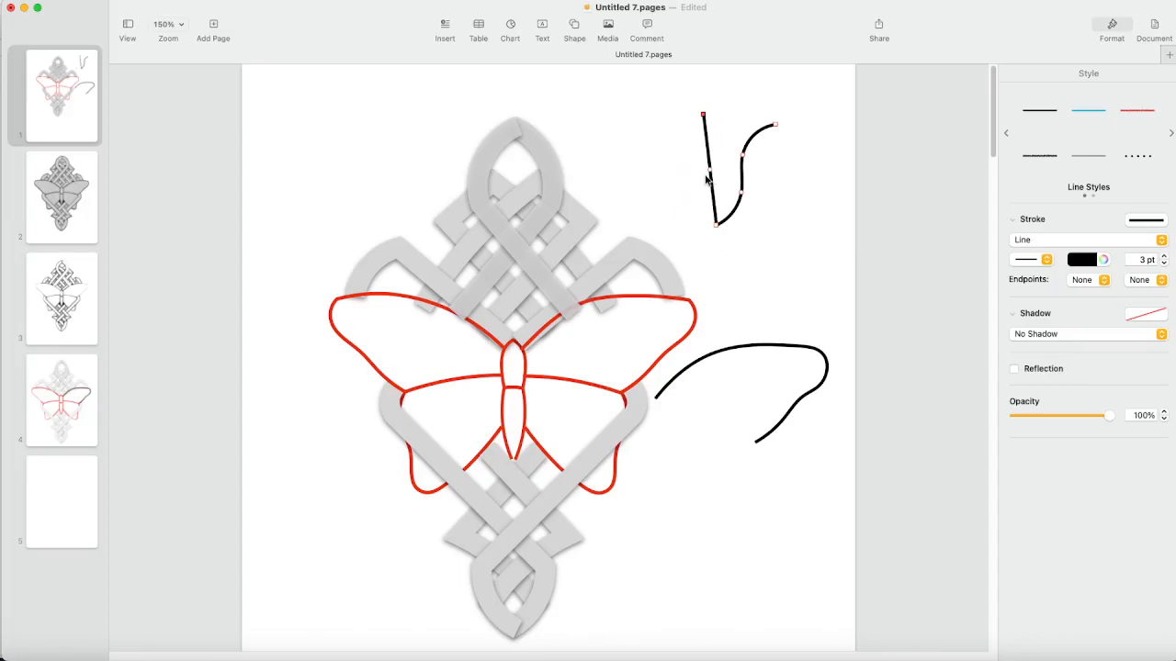
left_click_drag(712, 172, 707, 196)
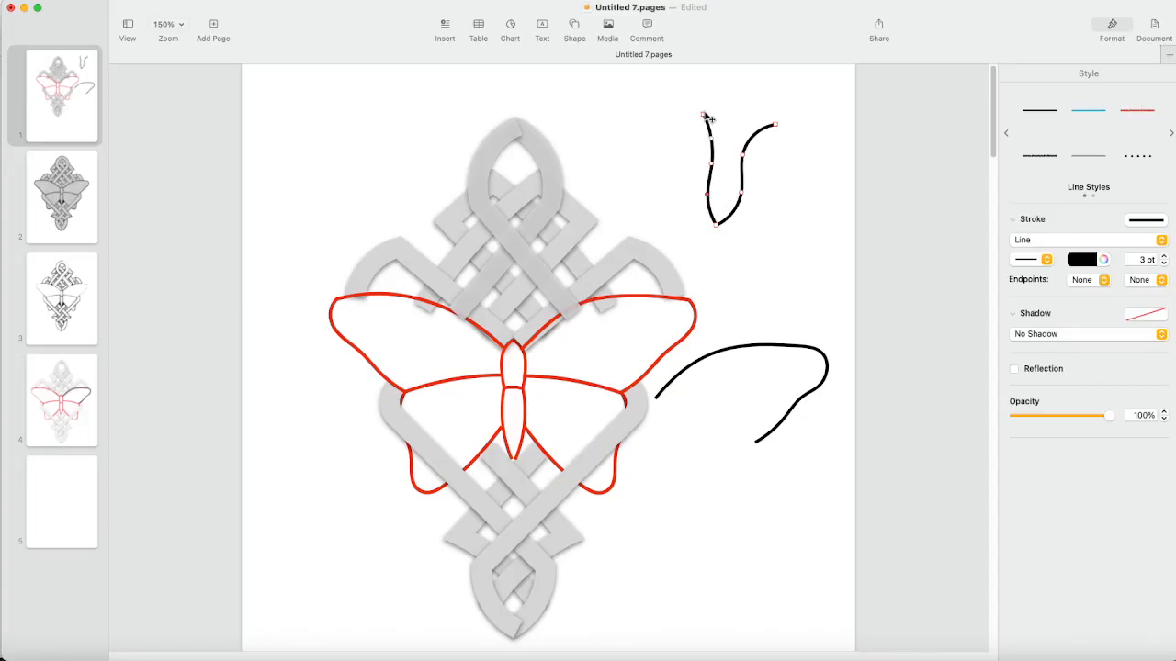
left_click_drag(704, 116, 680, 152)
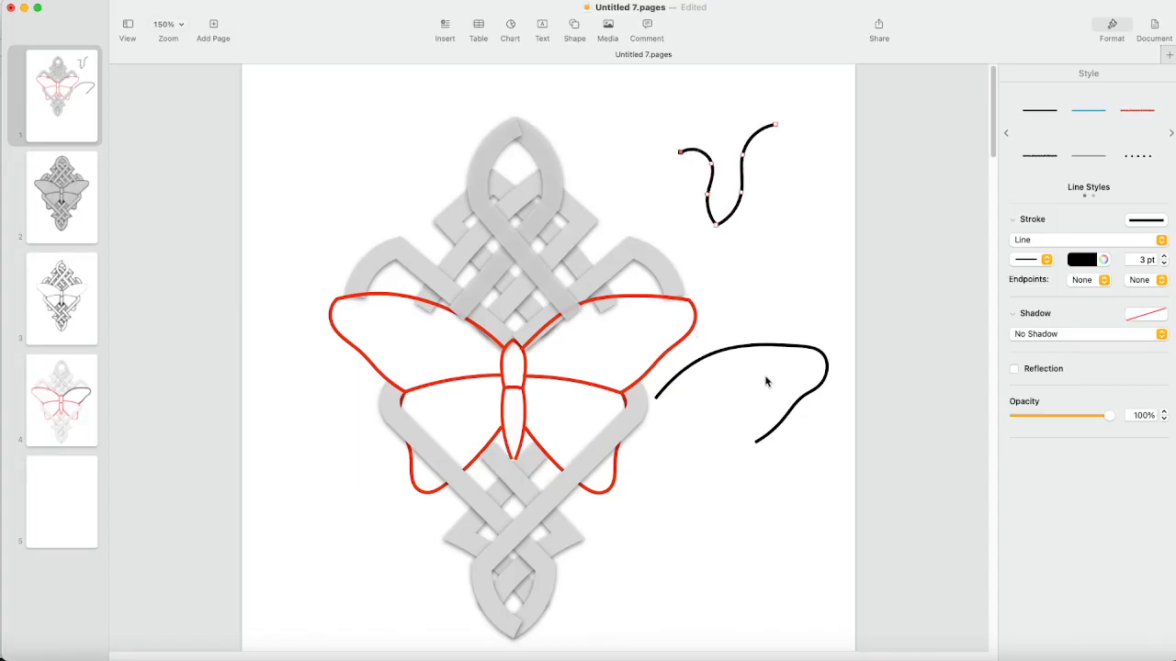
- Reshape the left arm of the V-like curve above the right wing so it bows outward and its end points upward
left_click(772, 349)
left_click(772, 347)
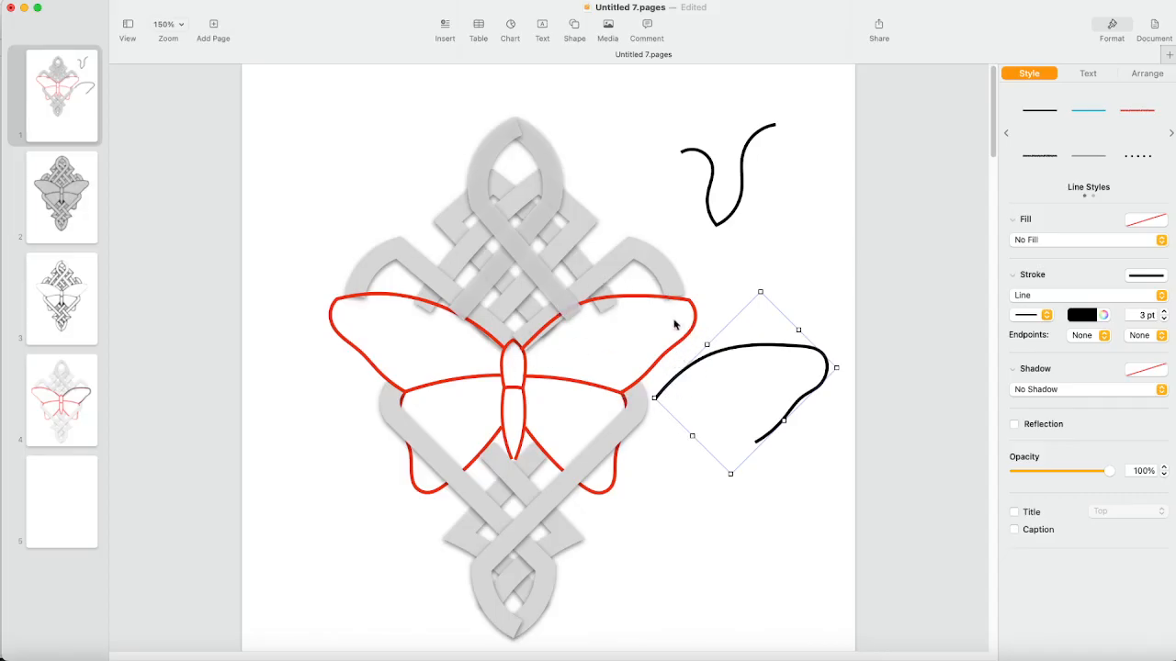
left_click(695, 155)
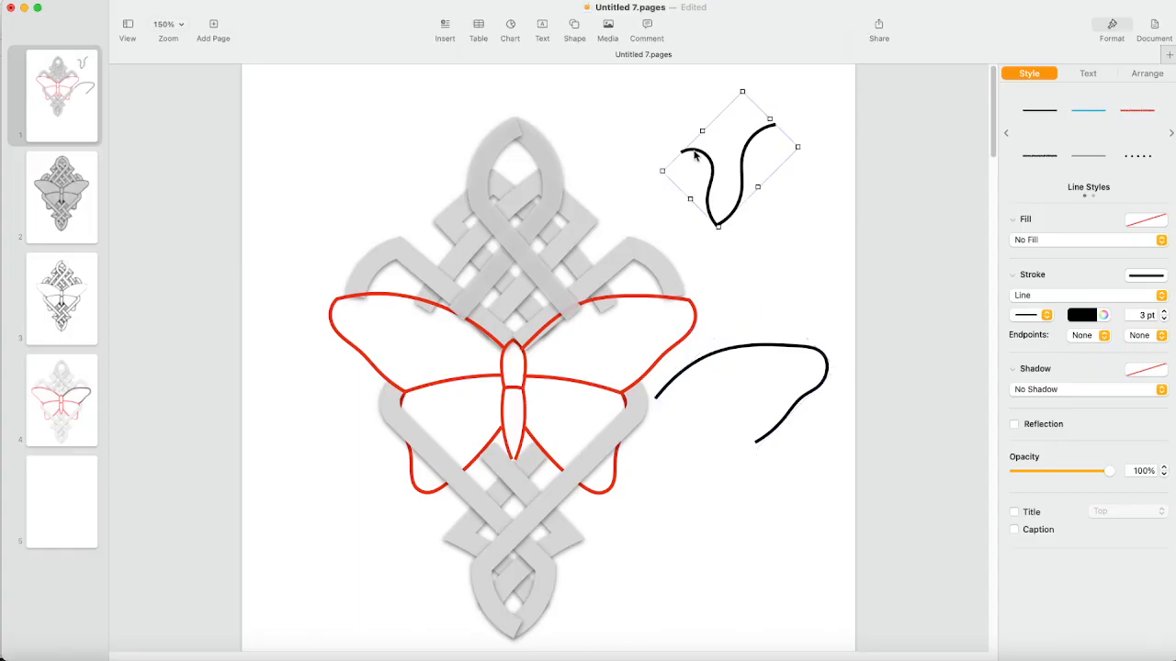
double_click(696, 155)
left_click_drag(684, 151, 674, 176)
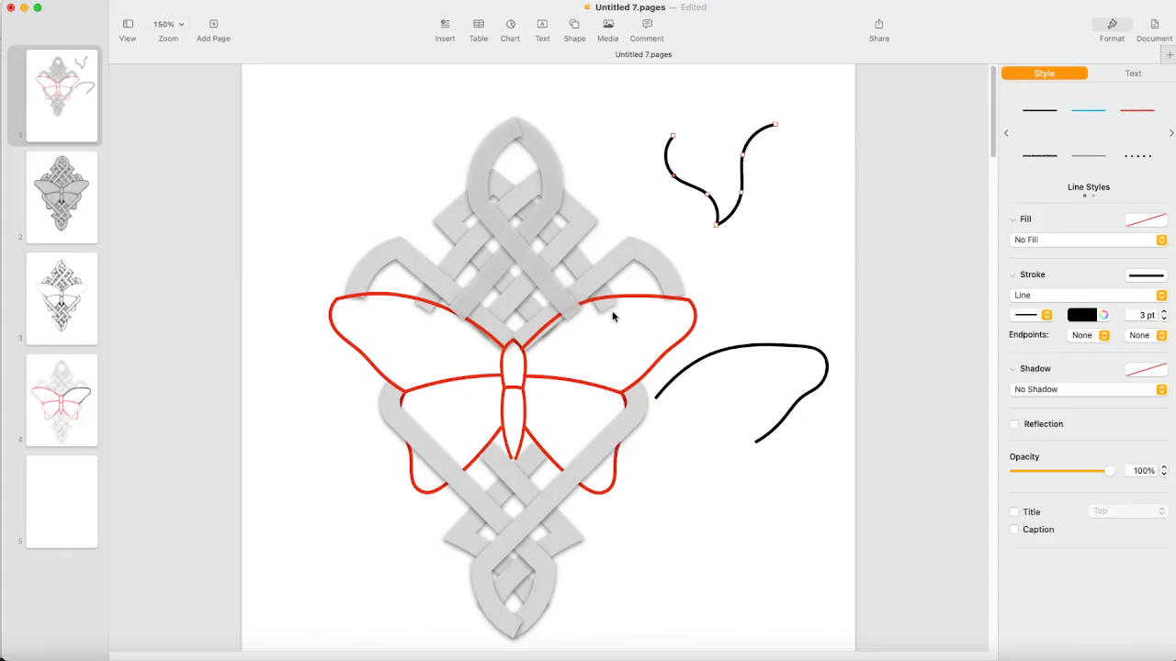
- Compare the red butterfly outline on page 4 with the finished line drawing on page 3
left_click(66, 385)
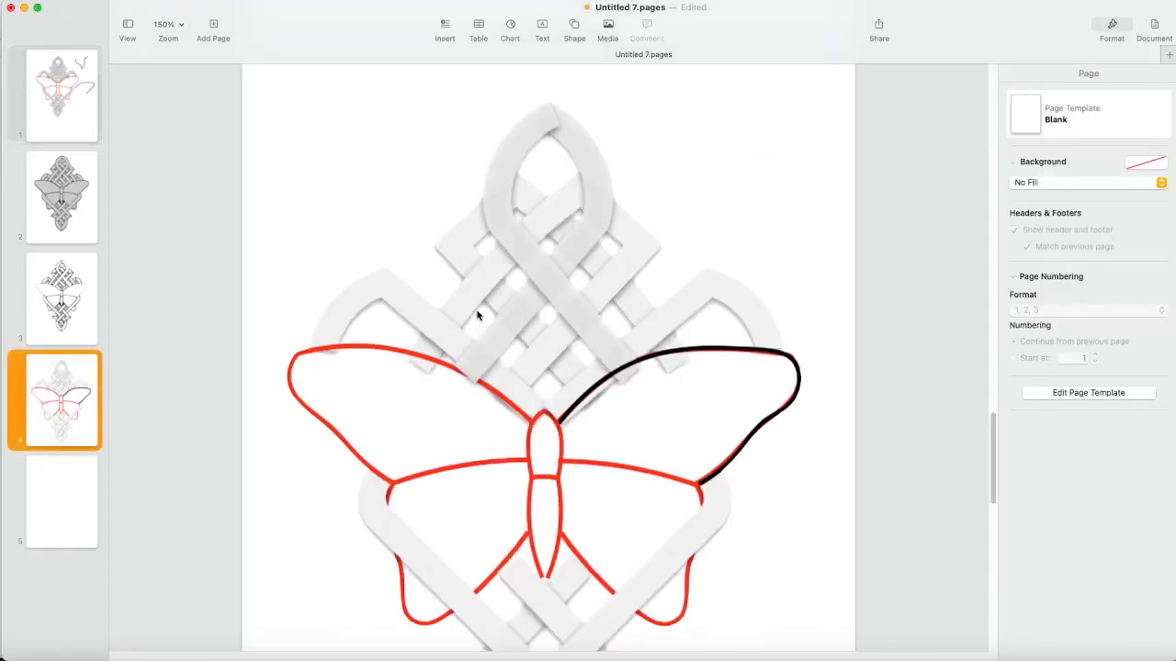
scroll(477, 315, "down", 5)
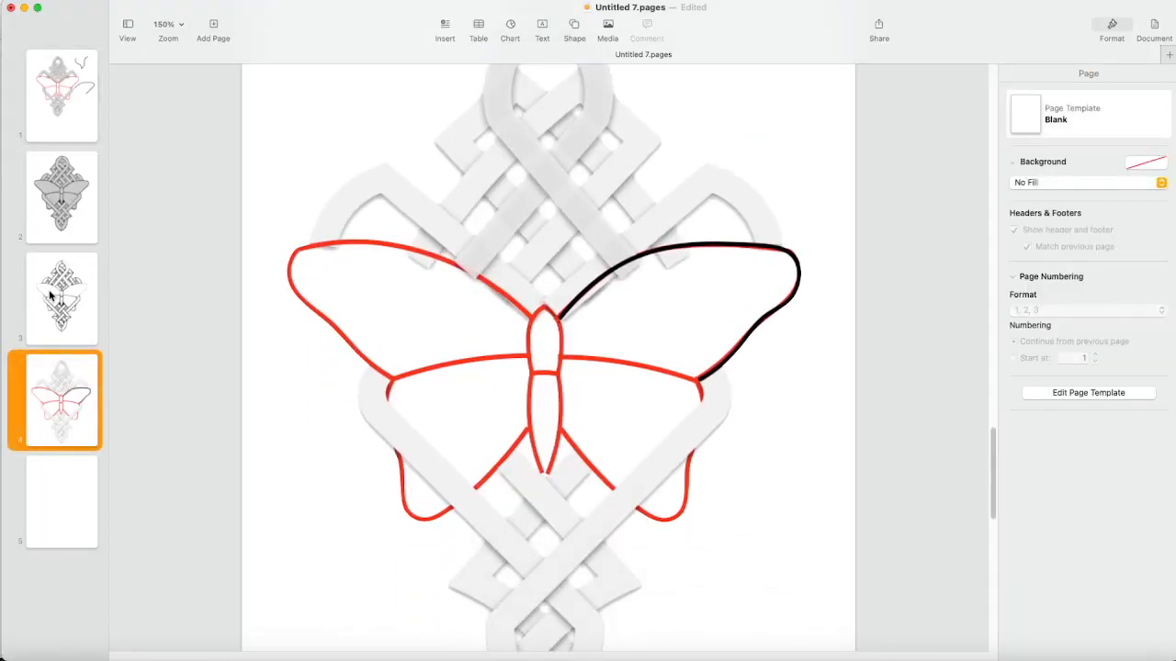
left_click(50, 296)
scroll(454, 288, "down", 3)
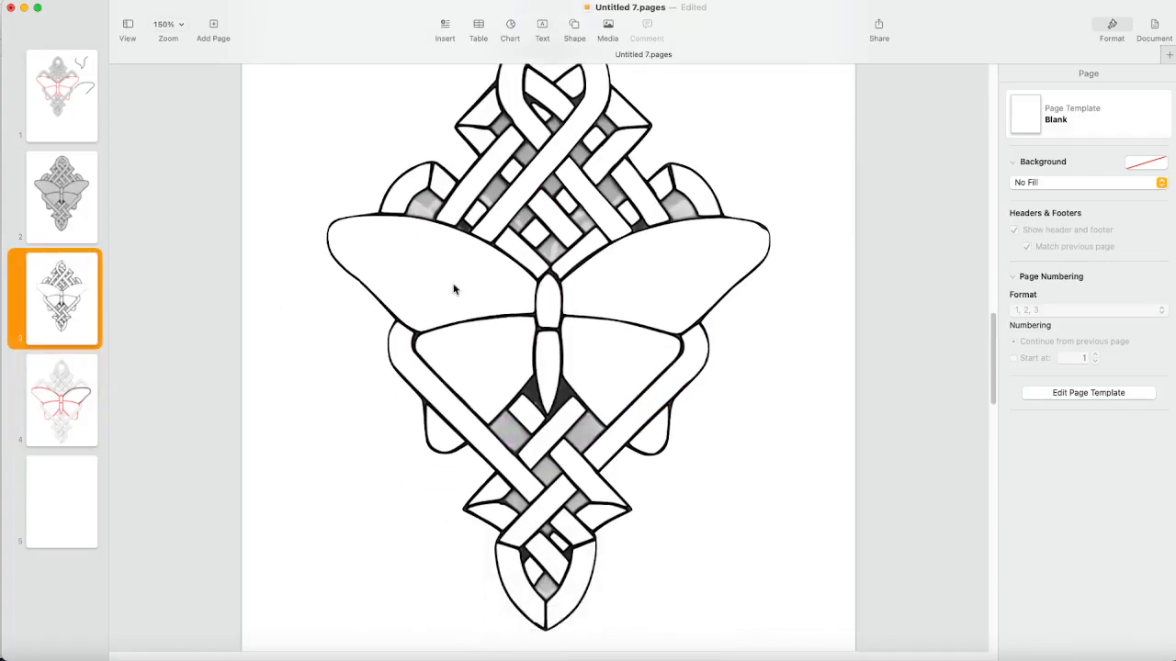
right_click(351, 128)
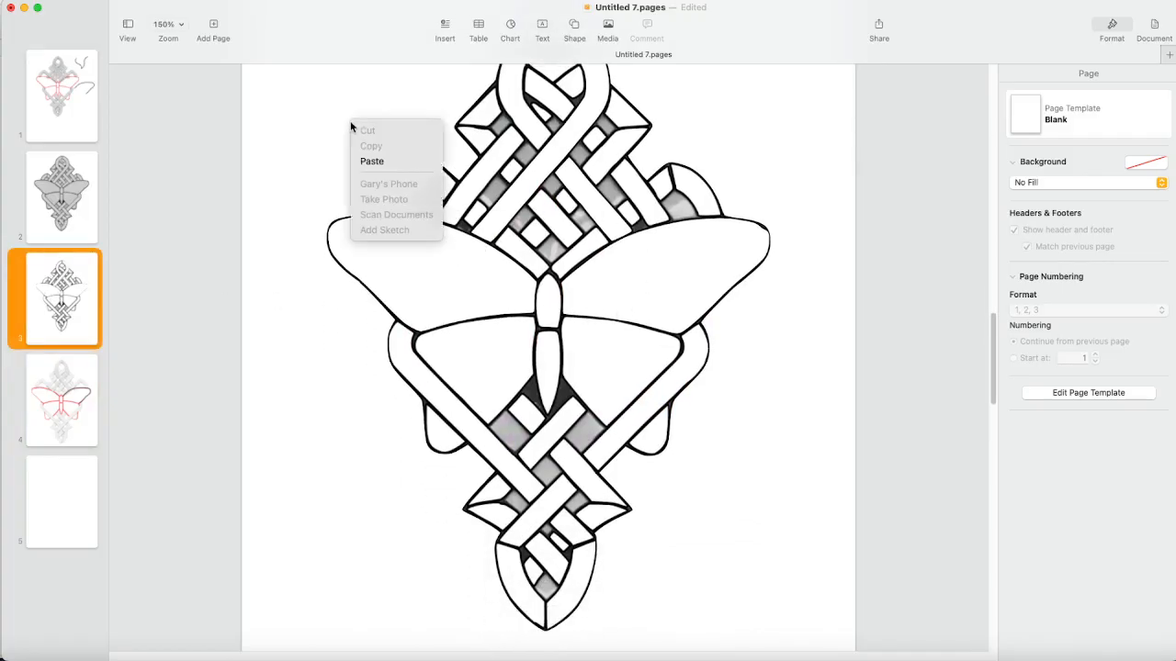
left_click(327, 131)
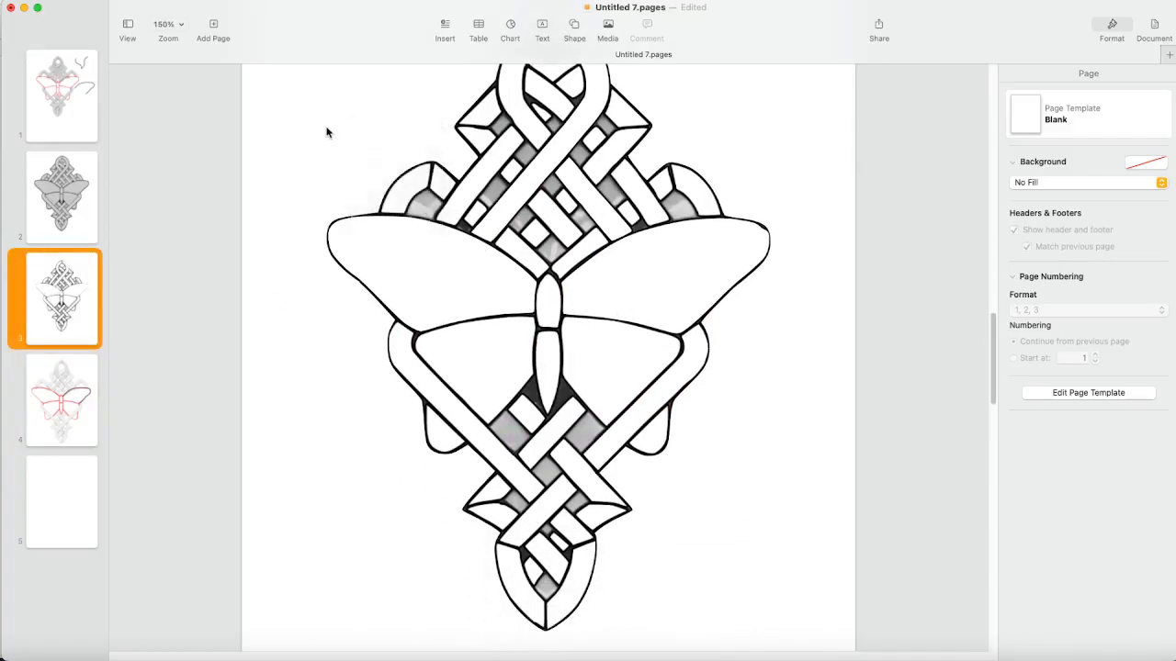
- Insert a phone scan of the printed Celtic butterfly drawing onto blank page 5 using Scan Documents
left_click(68, 474)
right_click(454, 386)
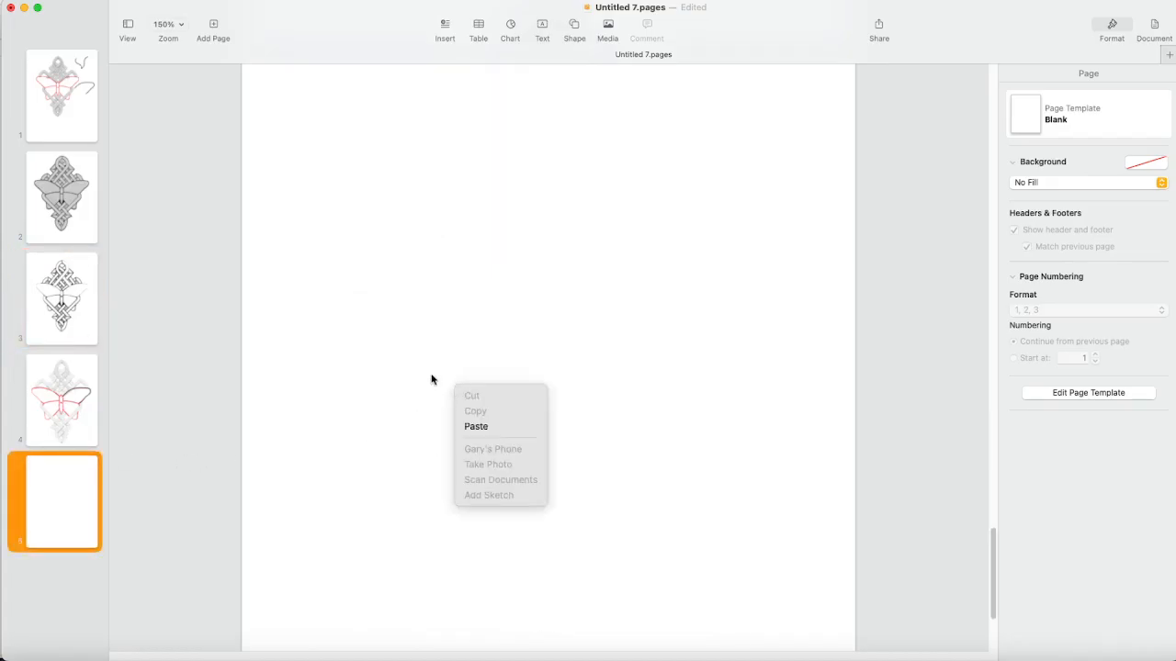
left_click(432, 379)
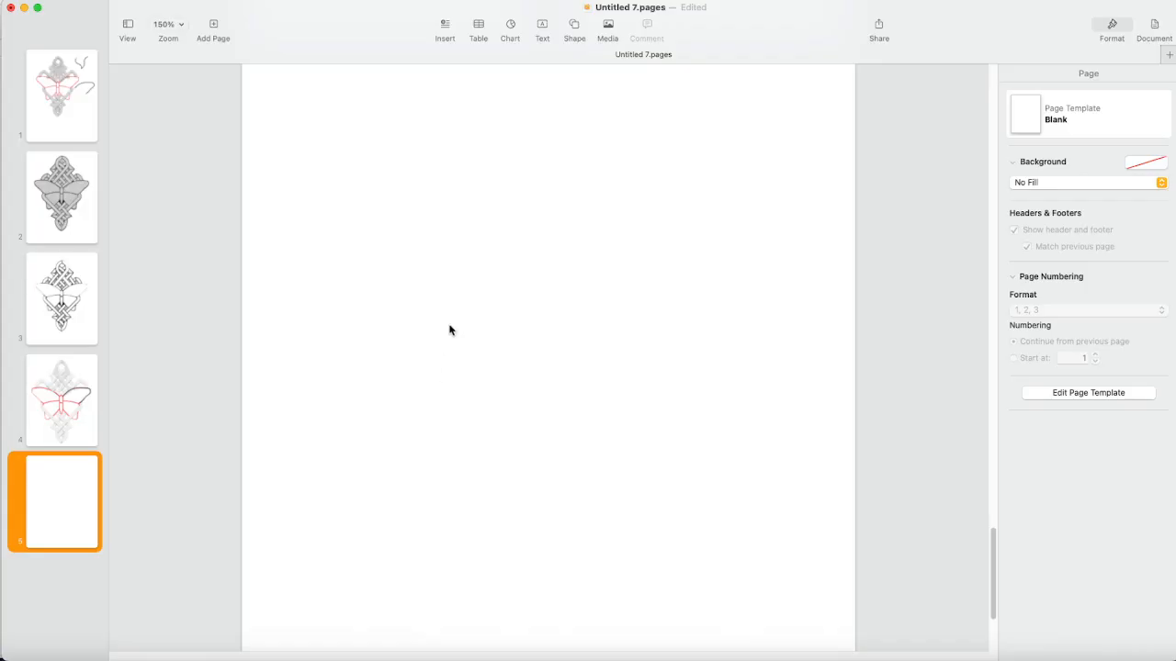
right_click(453, 322)
right_click(443, 316)
left_click(443, 316)
right_click(443, 316)
left_click(443, 316)
left_click(429, 373)
right_click(427, 373)
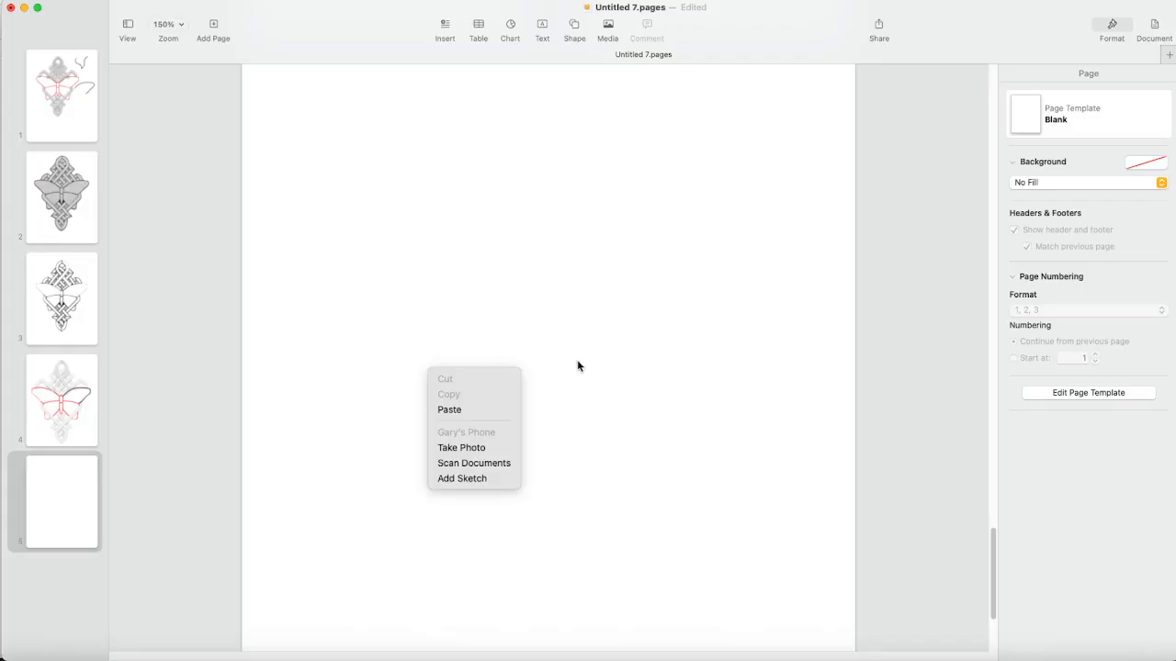
left_click(485, 464)
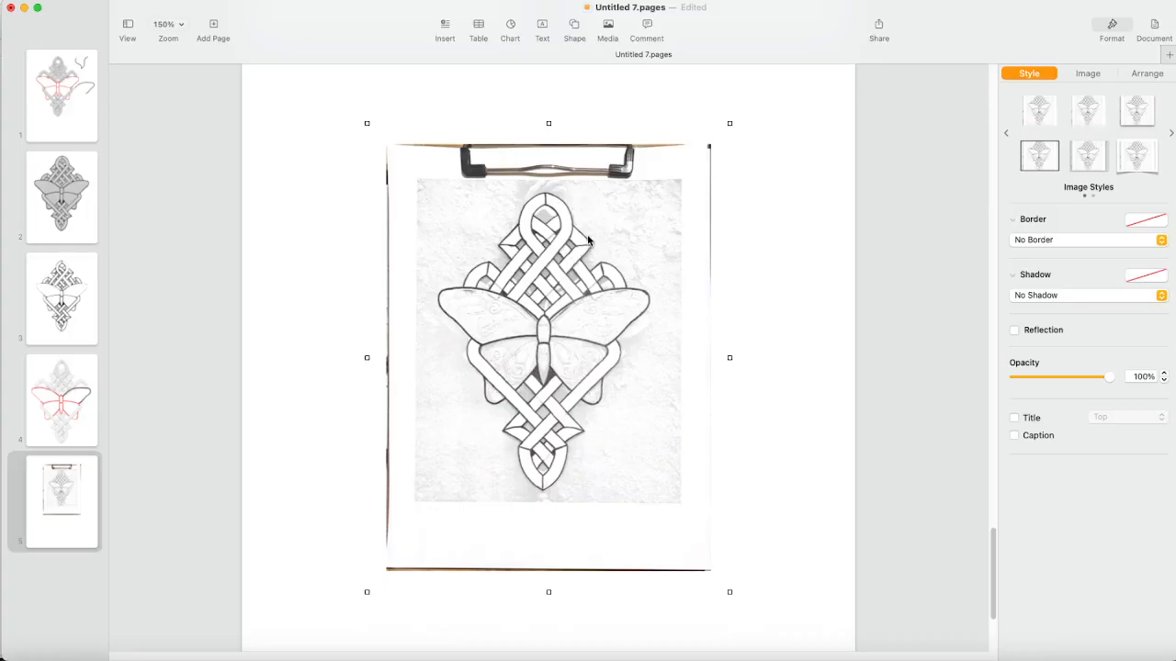
left_click(63, 187)
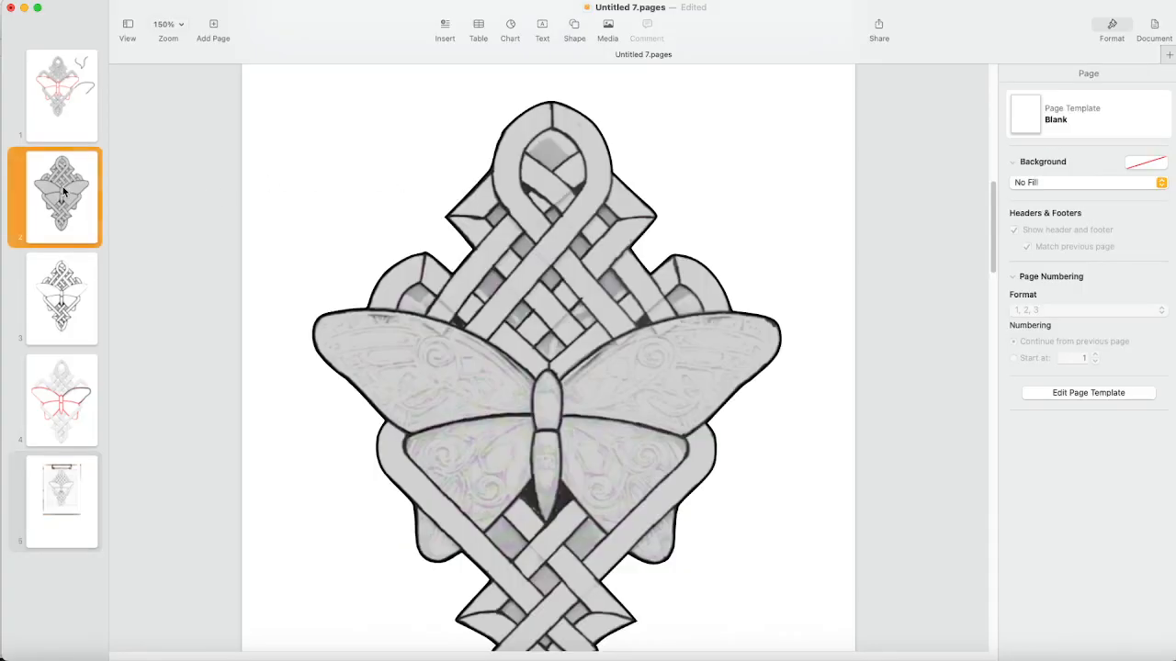
left_click(72, 112)
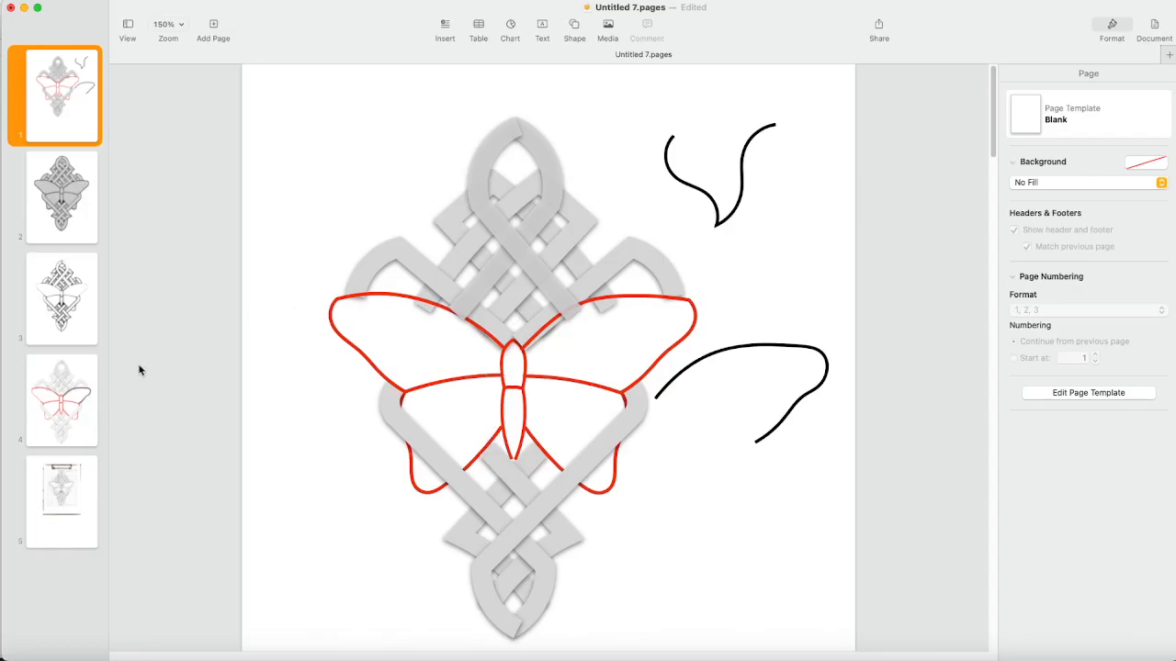
scroll(229, 446, "down", 1)
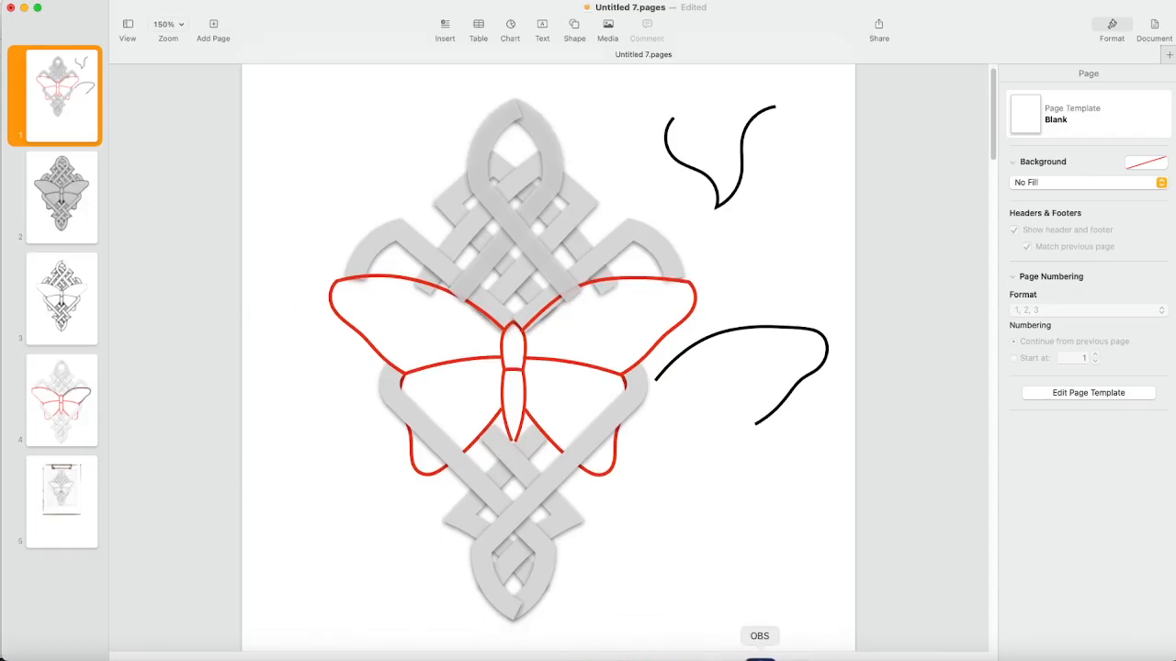
left_click(759, 656)
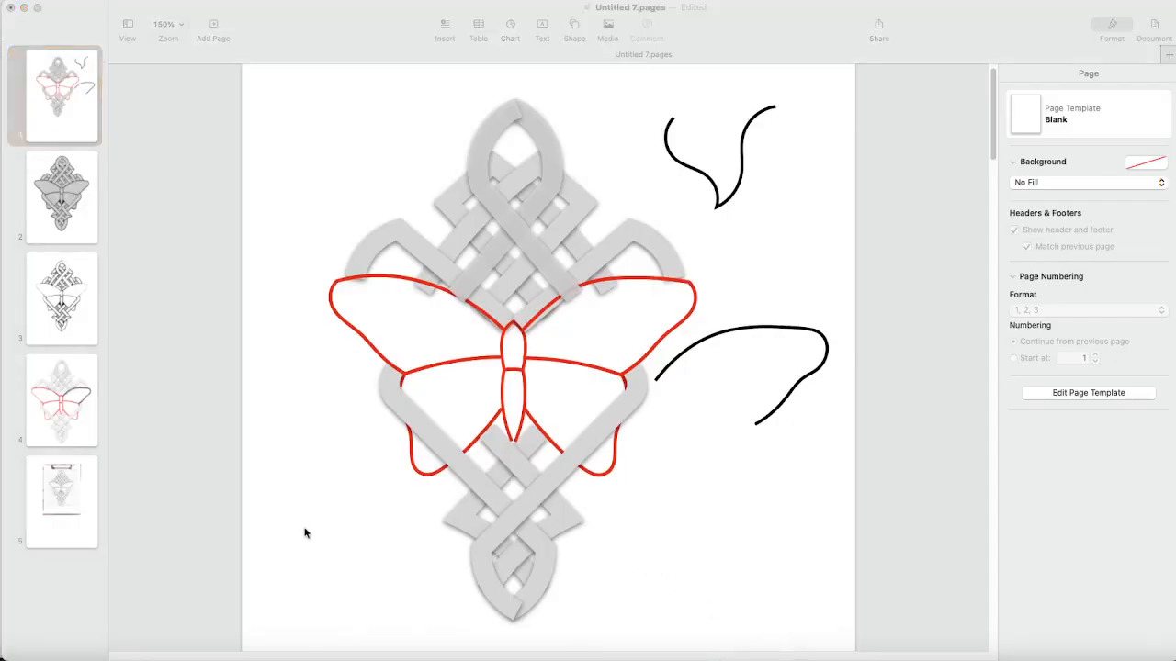